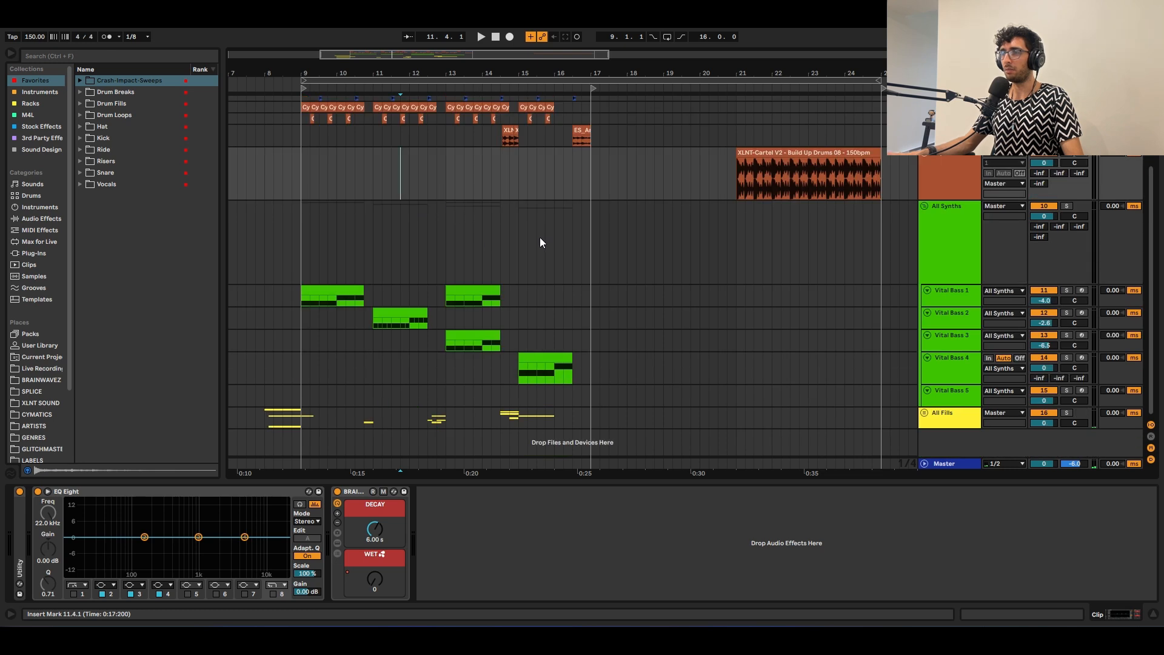
Expand the reverb rack on the Clip track and show its chains and the devices of the Wet chain.
{"action": "left_click", "coordinate": [337, 553]}
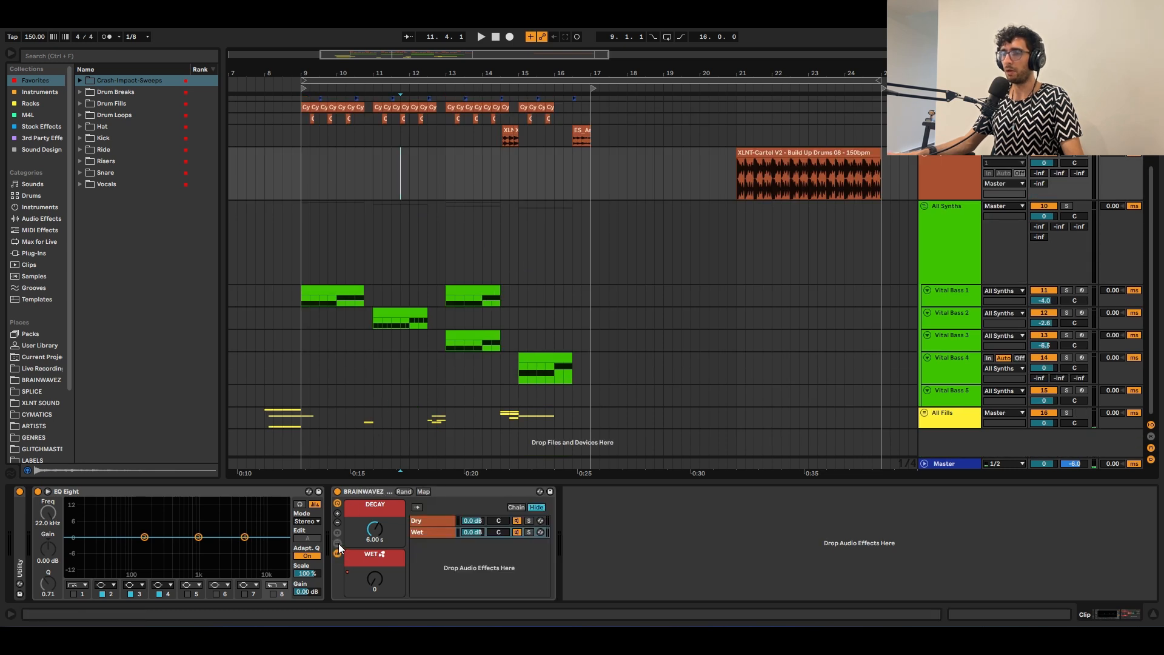
{"action": "left_click", "coordinate": [337, 543]}
{"action": "left_click", "coordinate": [496, 488]}
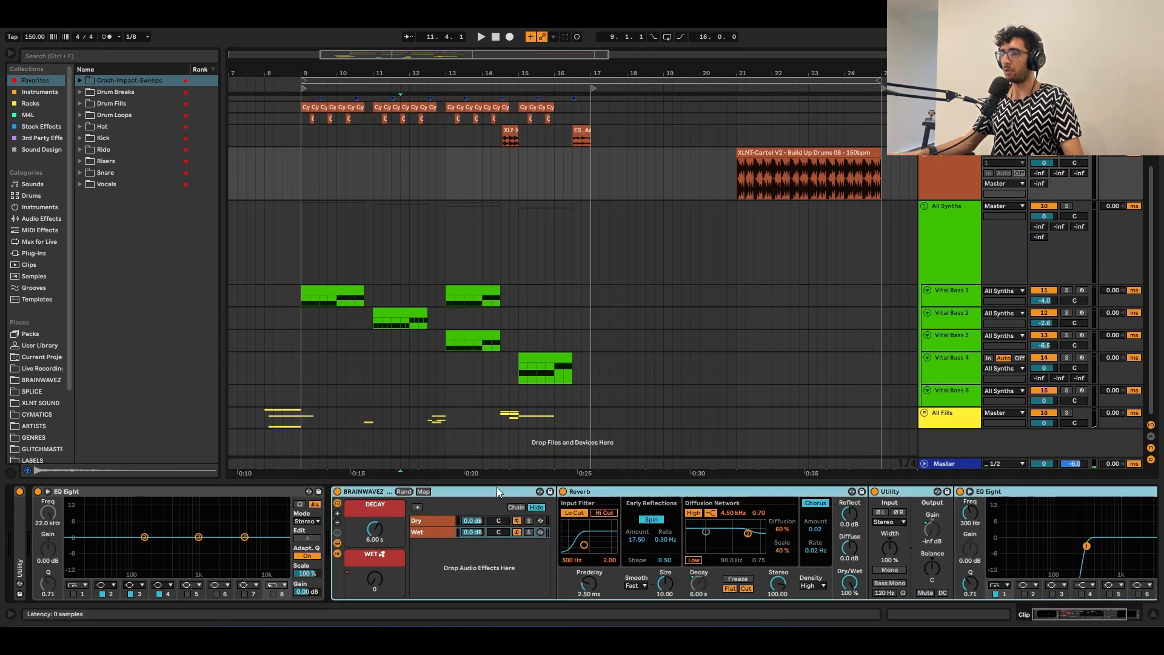
Examine the All Synths group and its reverb rack around bars 14 and 15 of the arrangement.
{"action": "left_click", "coordinate": [534, 242]}
{"action": "left_click", "coordinate": [527, 234]}
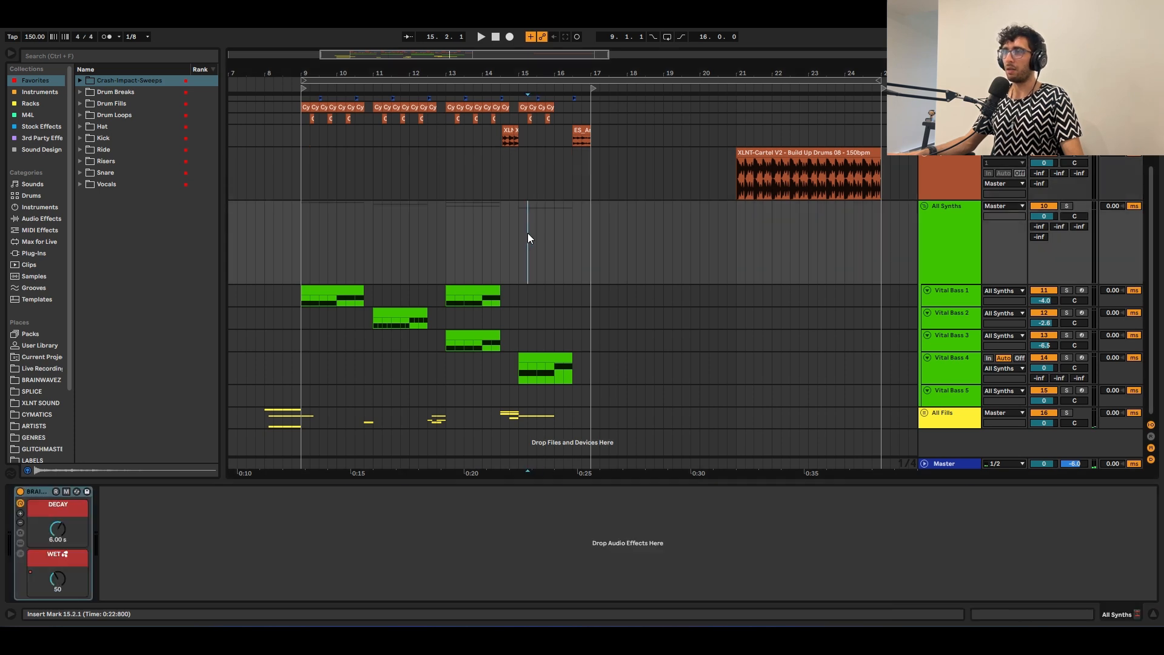
{"action": "left_click", "coordinate": [519, 235]}
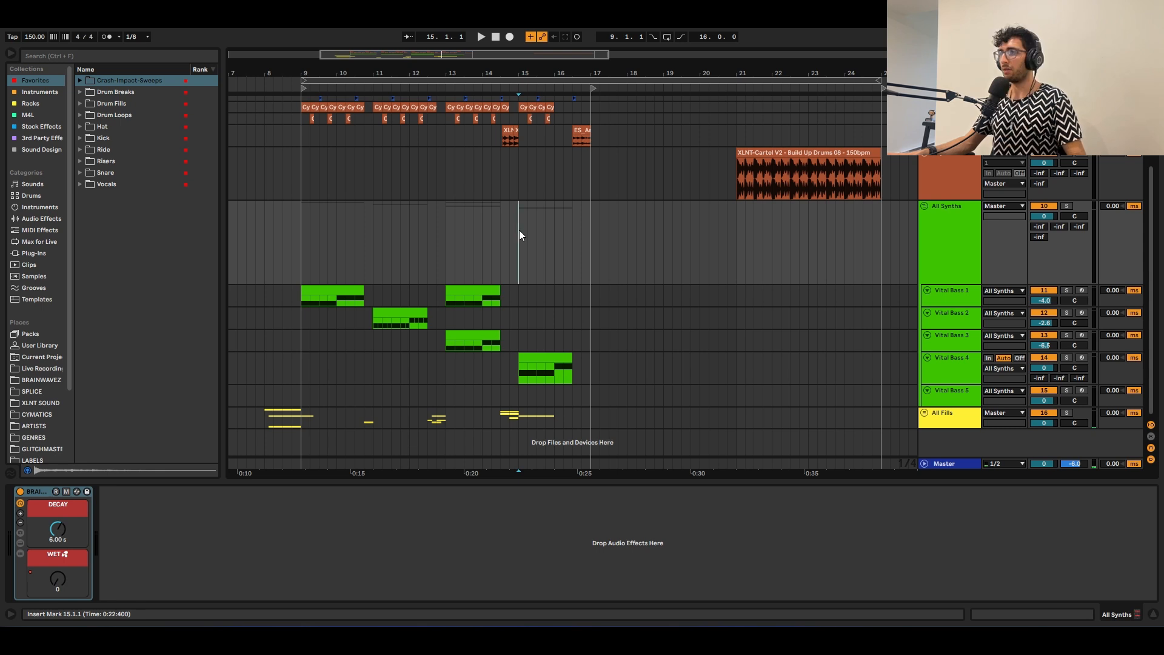
{"action": "scroll", "coordinate": [519, 234], "scroll_direction": "up", "scroll_amount": 3}
{"action": "scroll", "coordinate": [519, 233], "scroll_direction": "down", "scroll_amount": 2}
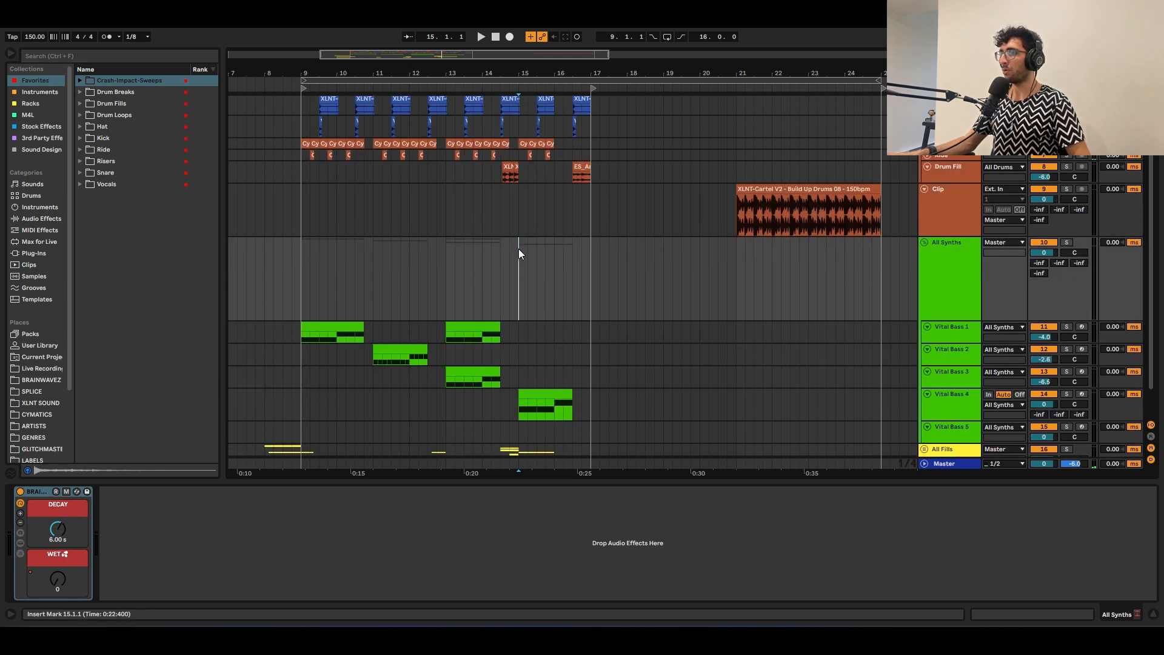
{"action": "scroll", "coordinate": [519, 250], "scroll_direction": "up", "scroll_amount": 3}
{"action": "scroll", "coordinate": [557, 279], "scroll_direction": "down", "scroll_amount": 4}
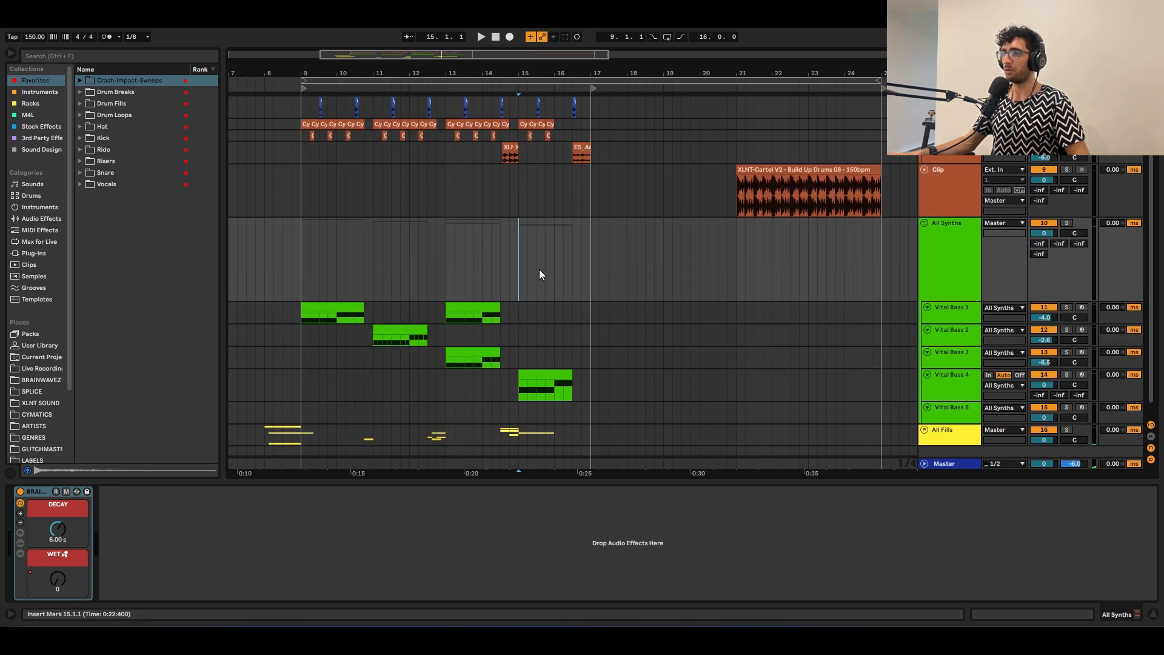
{"action": "scroll", "coordinate": [539, 270], "scroll_direction": "up", "scroll_amount": 3}
{"action": "left_click", "coordinate": [471, 264]}
{"action": "scroll", "coordinate": [502, 266], "scroll_direction": "up", "scroll_amount": 3}
{"action": "scroll", "coordinate": [503, 266], "scroll_direction": "down", "scroll_amount": 5}
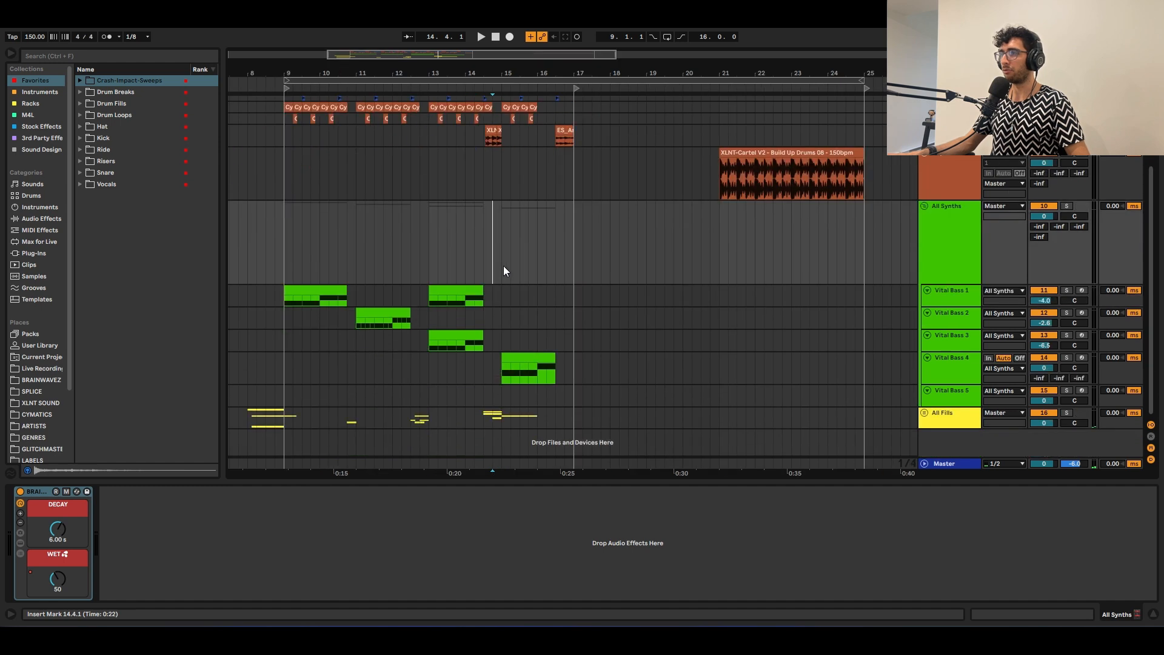
{"action": "scroll", "coordinate": [504, 267], "scroll_direction": "up", "scroll_amount": 3}
{"action": "left_click", "coordinate": [502, 271]}
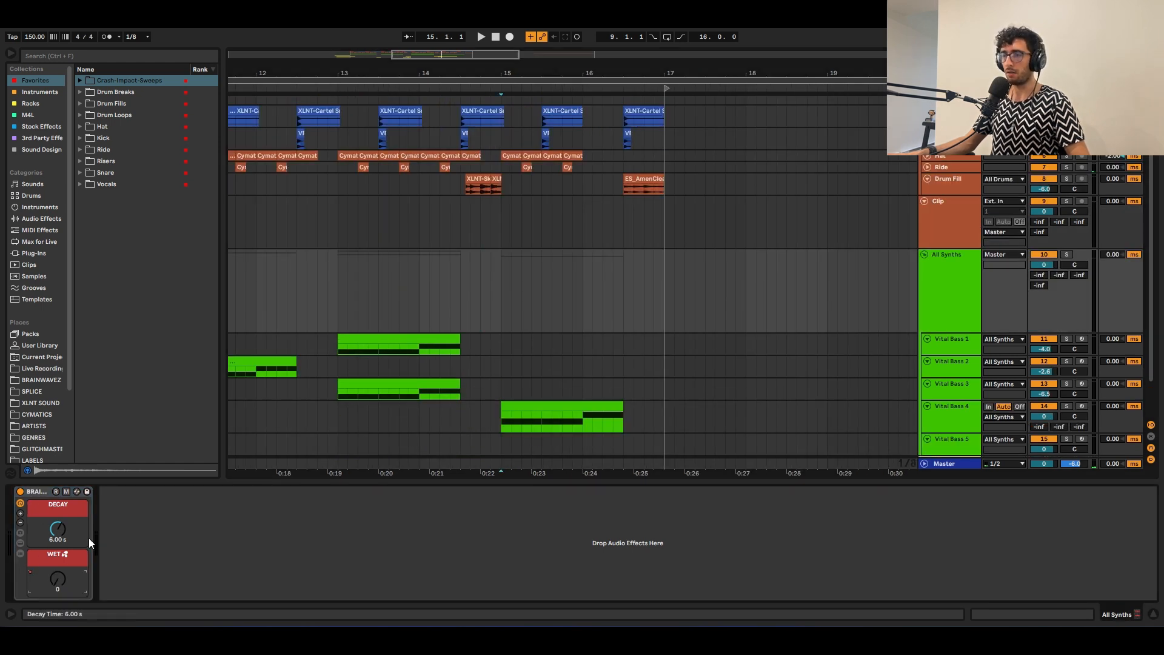
Solo the All Synths group and play it back from bar 15 with its reverb rack switched off.
{"action": "left_click", "coordinate": [953, 302]}
{"action": "scroll", "coordinate": [953, 300], "scroll_direction": "down", "scroll_amount": 4}
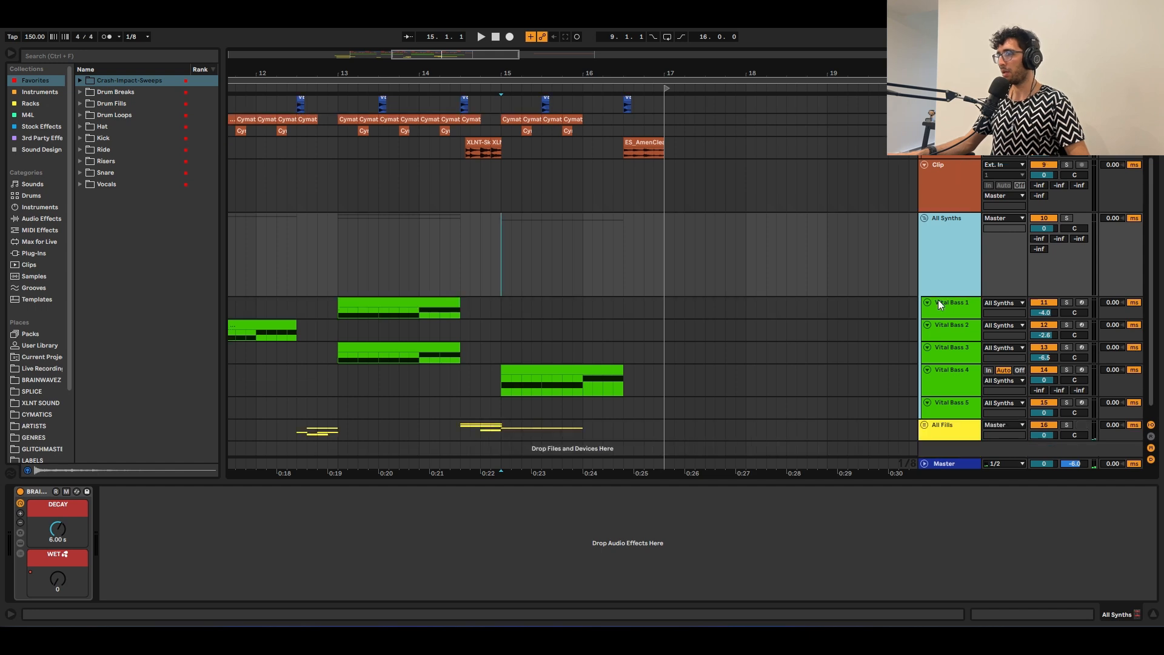
{"action": "left_click", "coordinate": [574, 364]}
{"action": "left_click", "coordinate": [568, 357]}
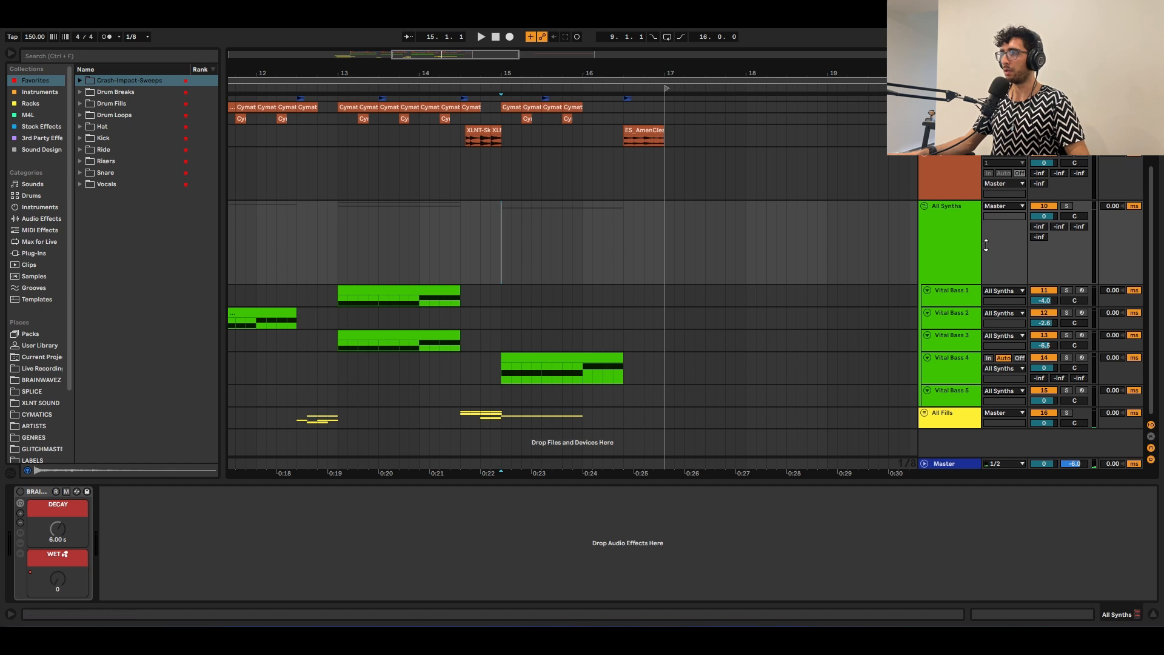
{"action": "left_click", "coordinate": [968, 232]}
{"action": "key", "text": "space"}
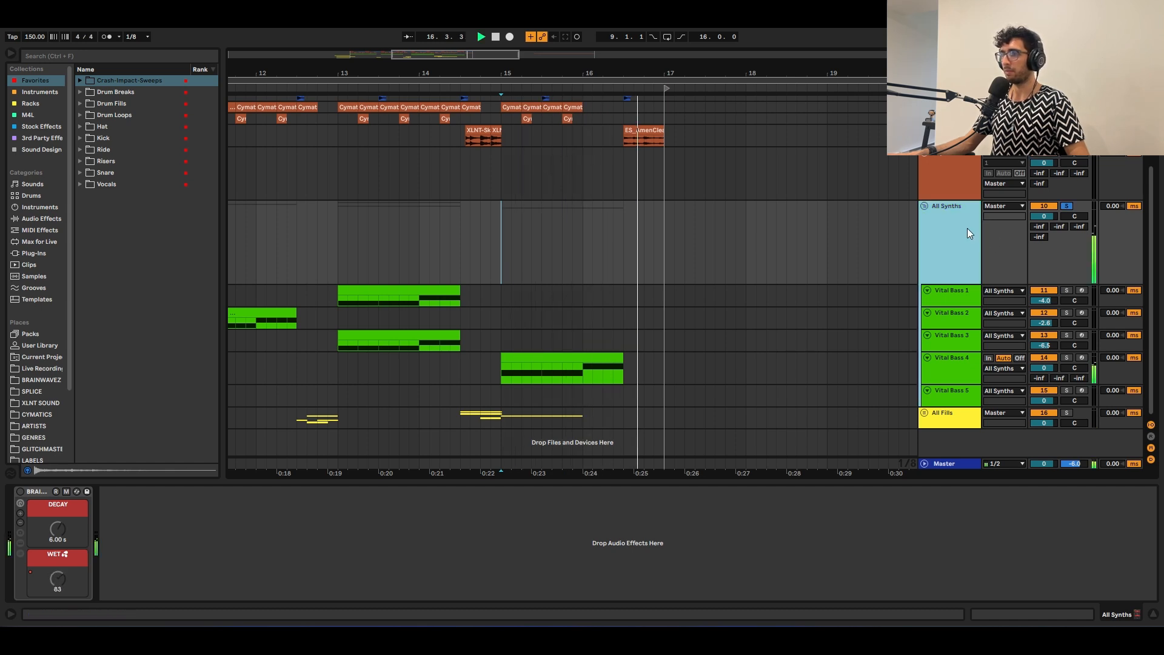
{"action": "key", "text": "space"}
Turn the All Synths reverb rack back on and play its Wet automation from bar 15 with the automation lanes shown.
{"action": "left_click", "coordinate": [20, 491]}
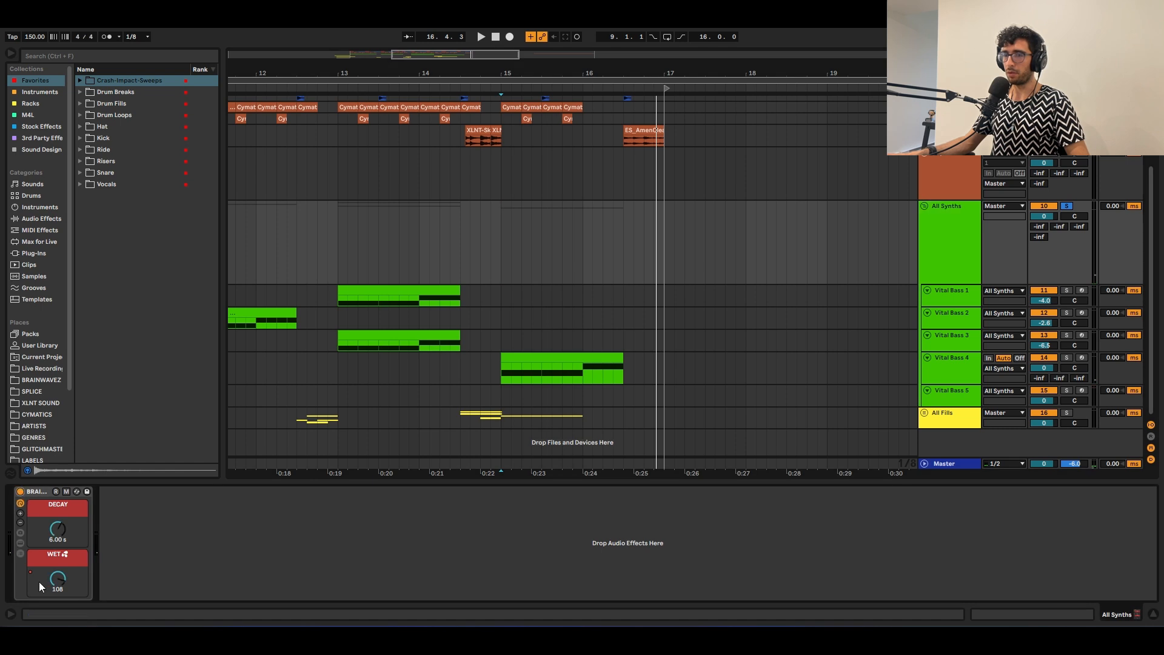
{"action": "left_click", "coordinate": [58, 581]}
{"action": "key", "text": "a"}
{"action": "left_click", "coordinate": [510, 231]}
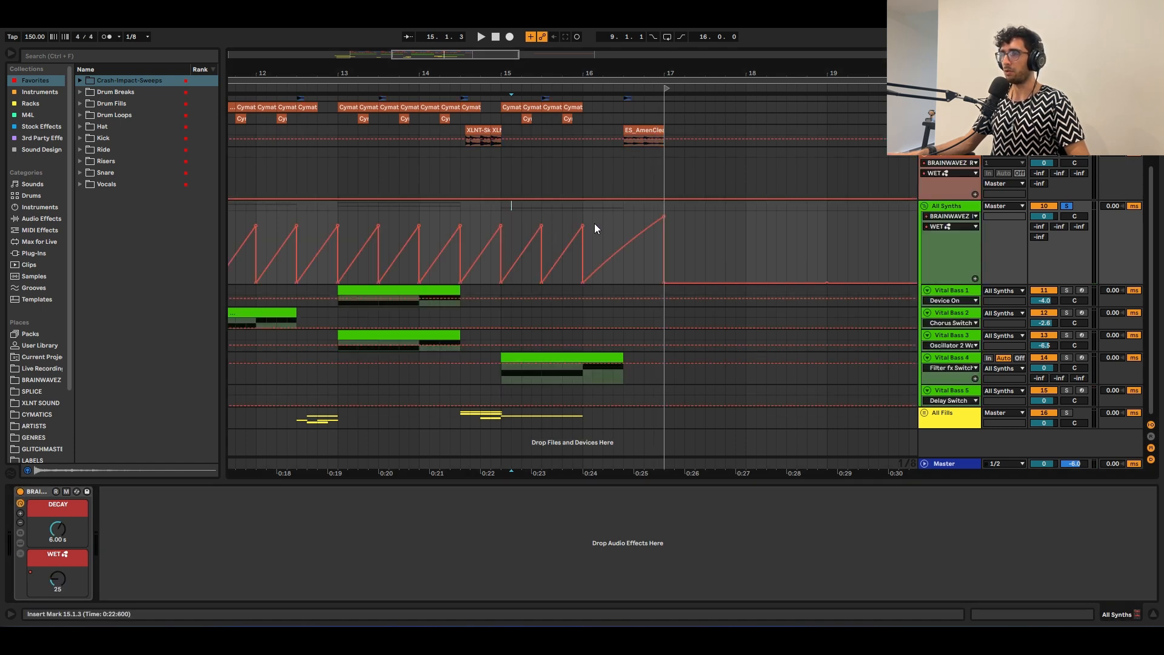
{"action": "left_click", "coordinate": [500, 207]}
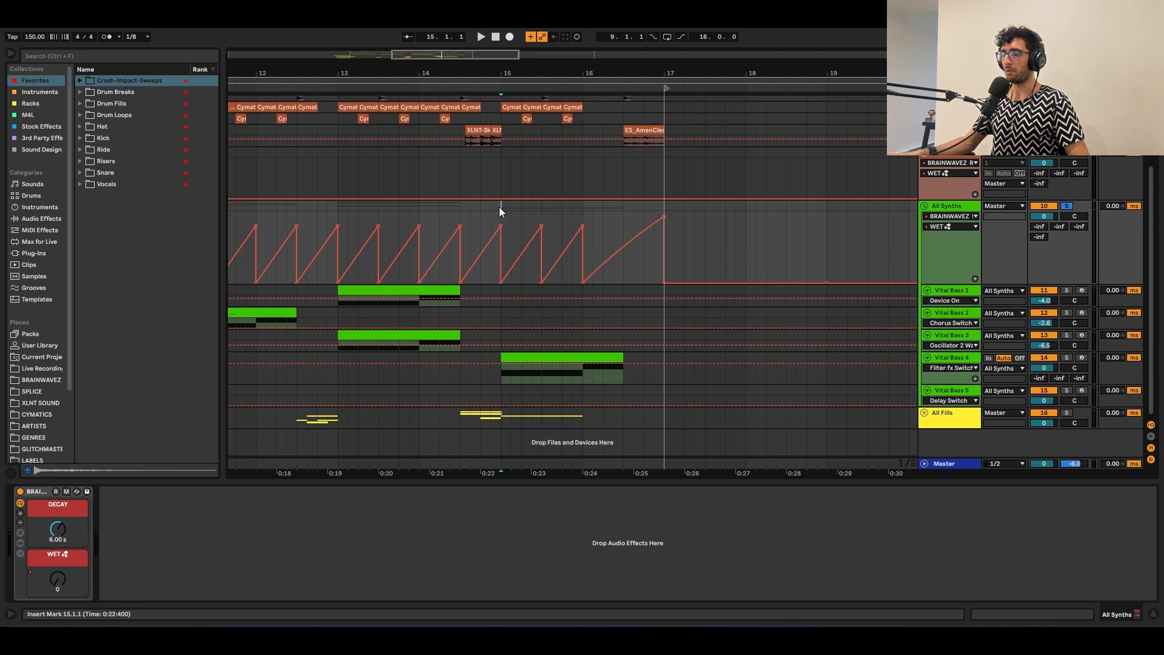
{"action": "key", "text": "space"}
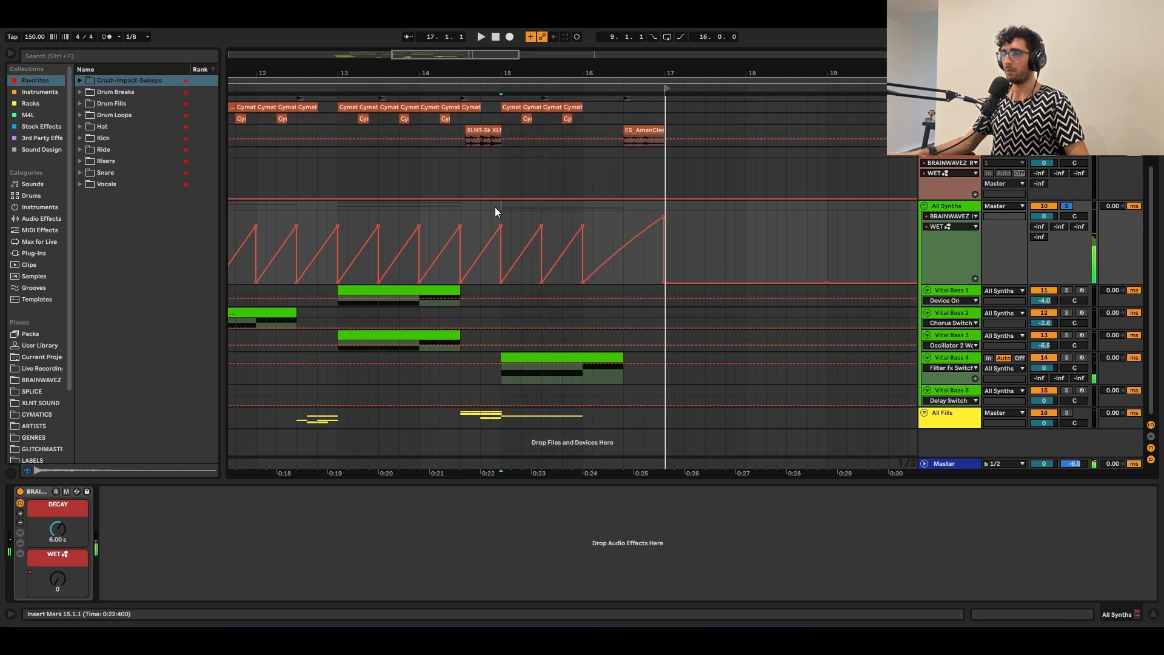
{"action": "key", "text": "a"}
{"action": "left_click", "coordinate": [493, 220]}
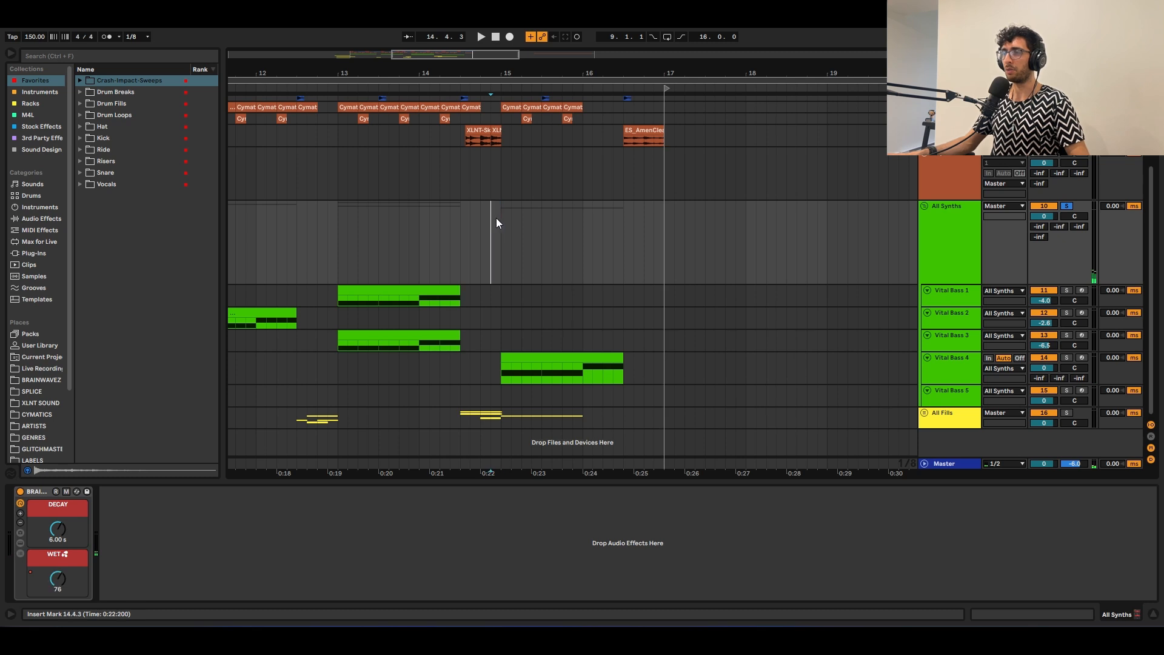
{"action": "left_click", "coordinate": [497, 219]}
{"action": "scroll", "coordinate": [535, 233], "scroll_direction": "up", "scroll_amount": 2}
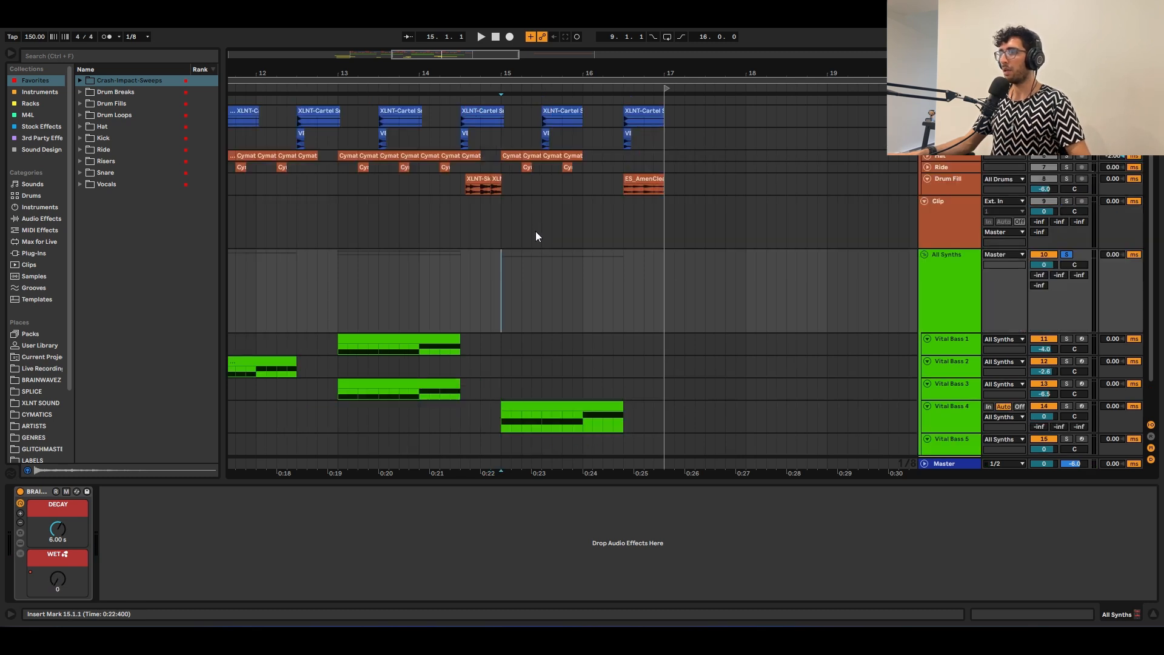
{"action": "scroll", "coordinate": [527, 236], "scroll_direction": "down", "scroll_amount": 4}
{"action": "scroll", "coordinate": [645, 271], "scroll_direction": "up", "scroll_amount": 3}
{"action": "scroll", "coordinate": [543, 237], "scroll_direction": "down", "scroll_amount": 5}
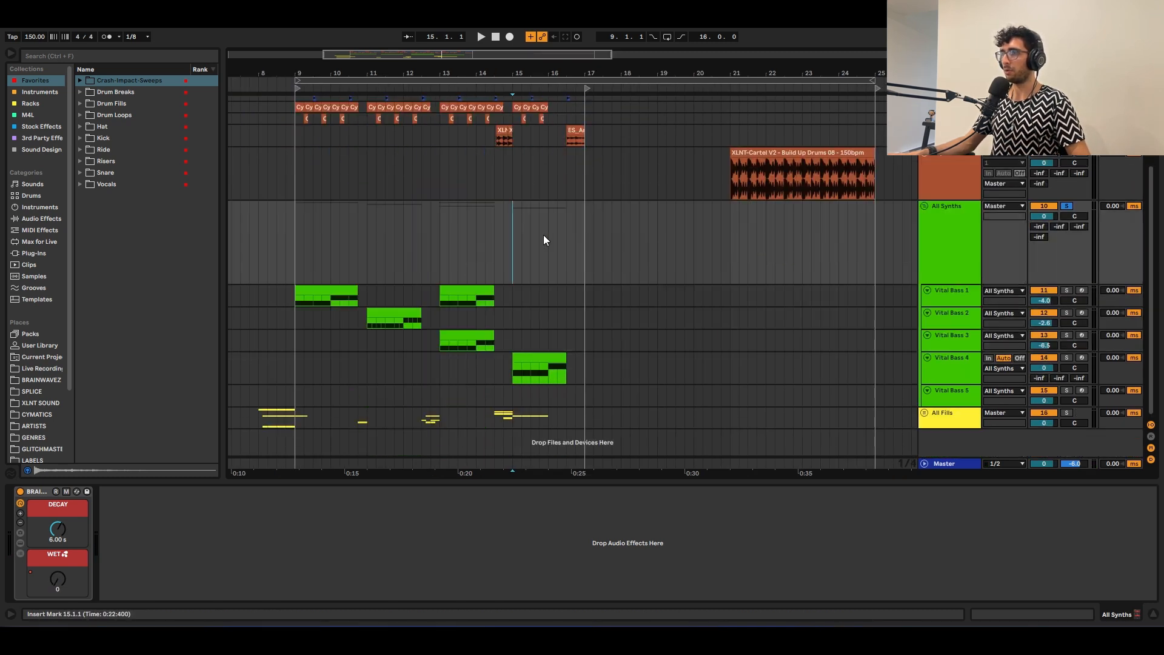
{"action": "scroll", "coordinate": [511, 270], "scroll_direction": "up", "scroll_amount": 3}
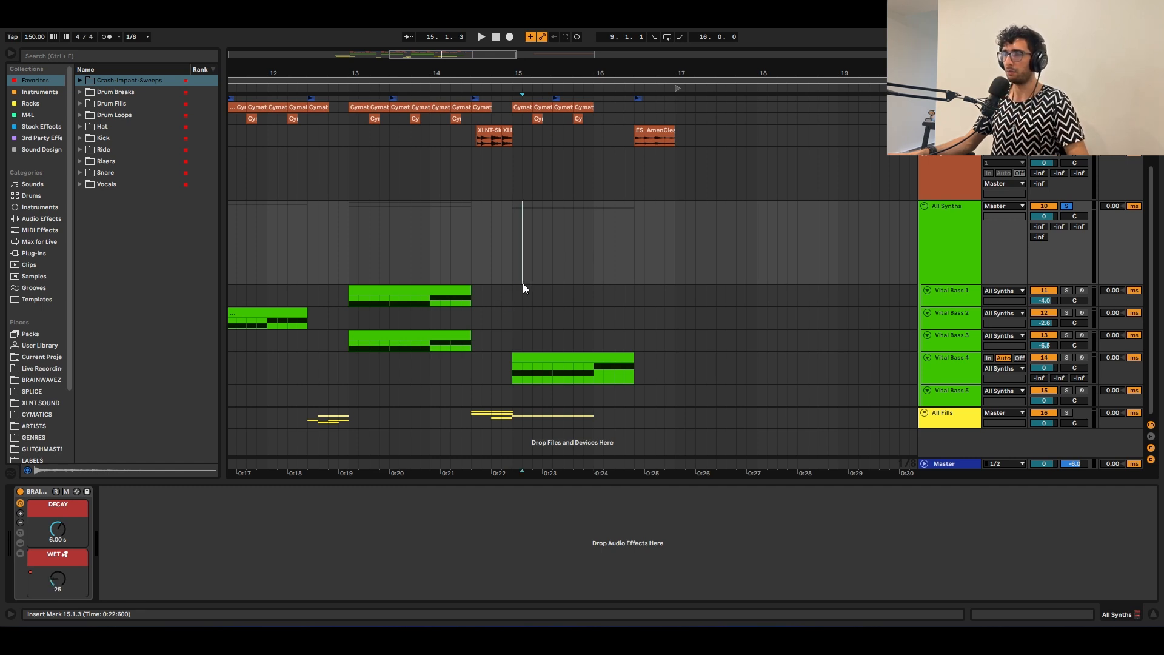
Select the Vital Bass 4 clip and delete the Utility and EQ Eight devices from its track.
{"action": "left_click", "coordinate": [528, 366]}
{"action": "left_click", "coordinate": [929, 252]}
{"action": "left_click", "coordinate": [955, 357]}
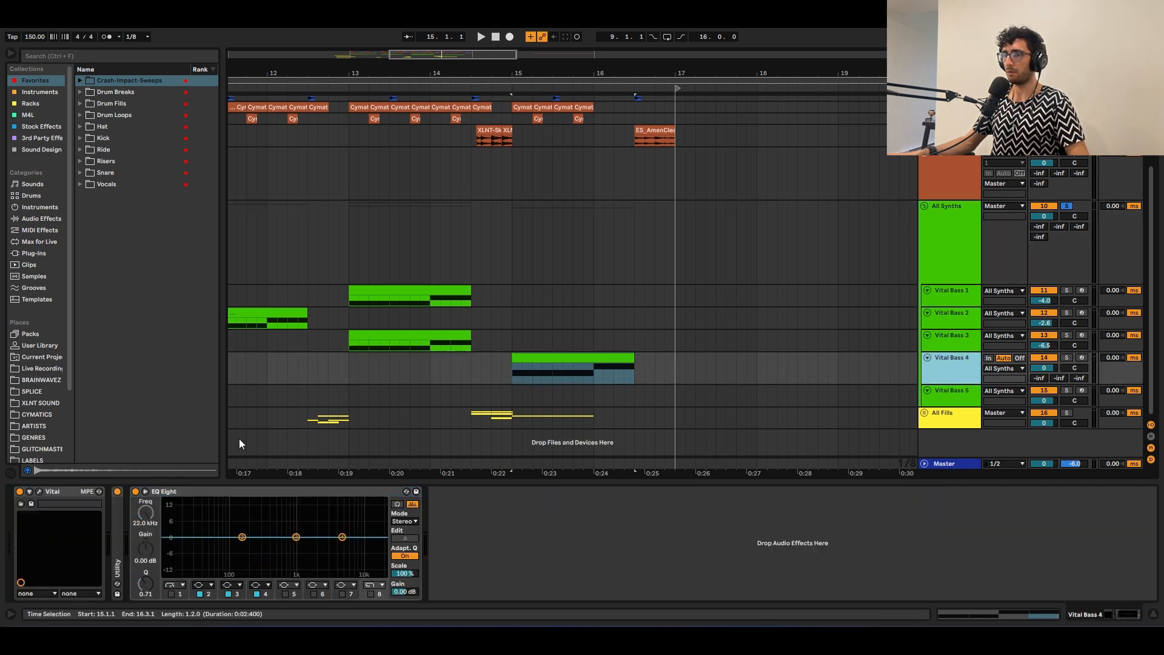
{"action": "left_click", "coordinate": [185, 491]}
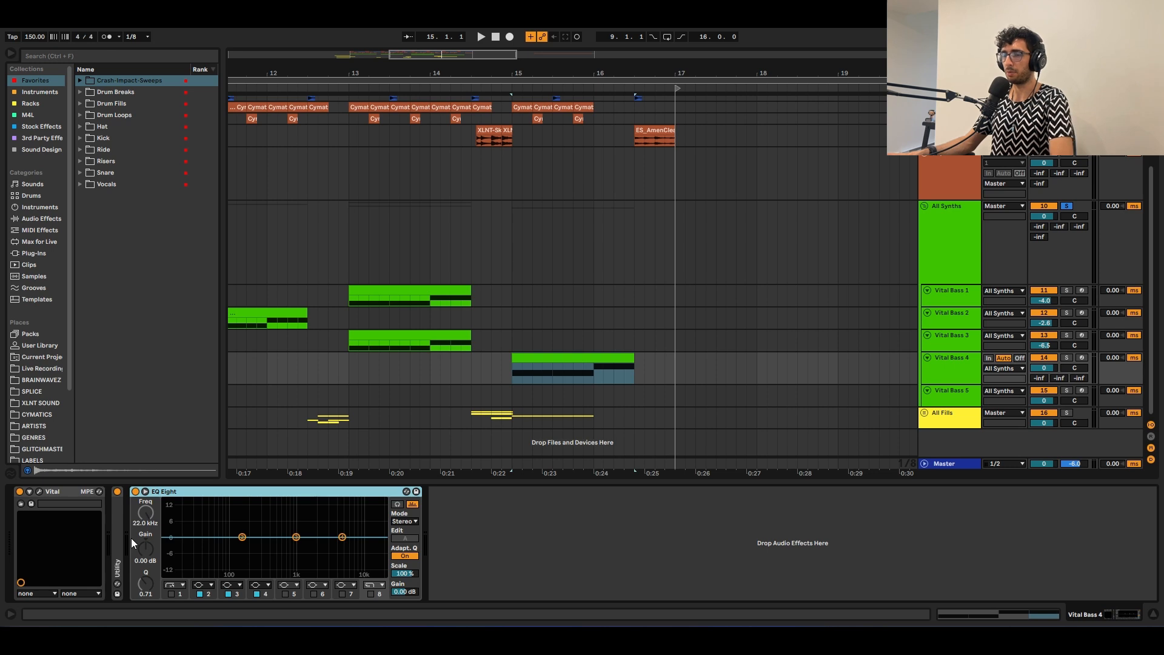
{"action": "key", "text": "Delete"}
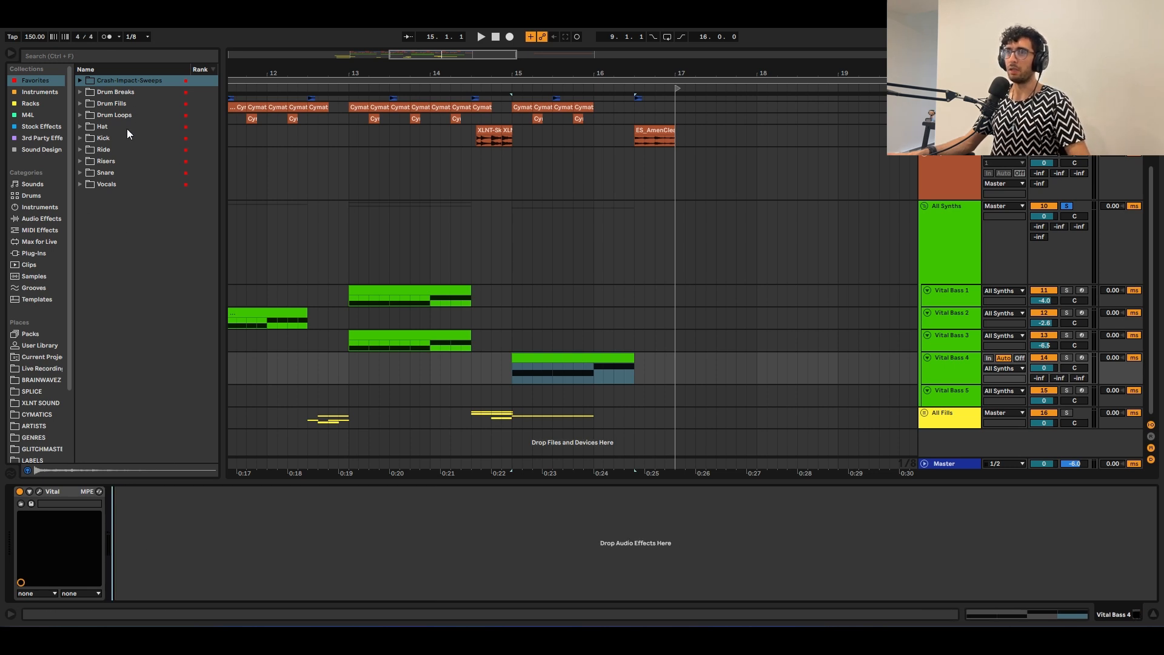
Add the stock Reverb to Vital Bass 4 with Lo Cut on, Hi Cut off and the input filter frequency at 500 Hz.
{"action": "left_click", "coordinate": [43, 126]}
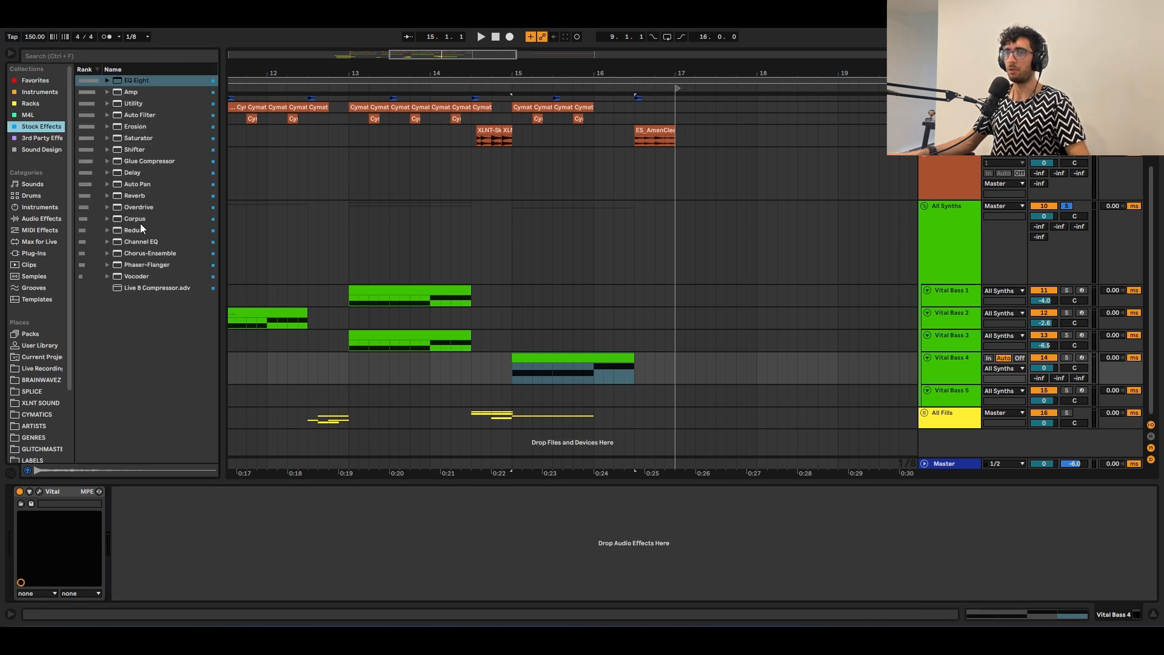
{"action": "double_click", "coordinate": [135, 197]}
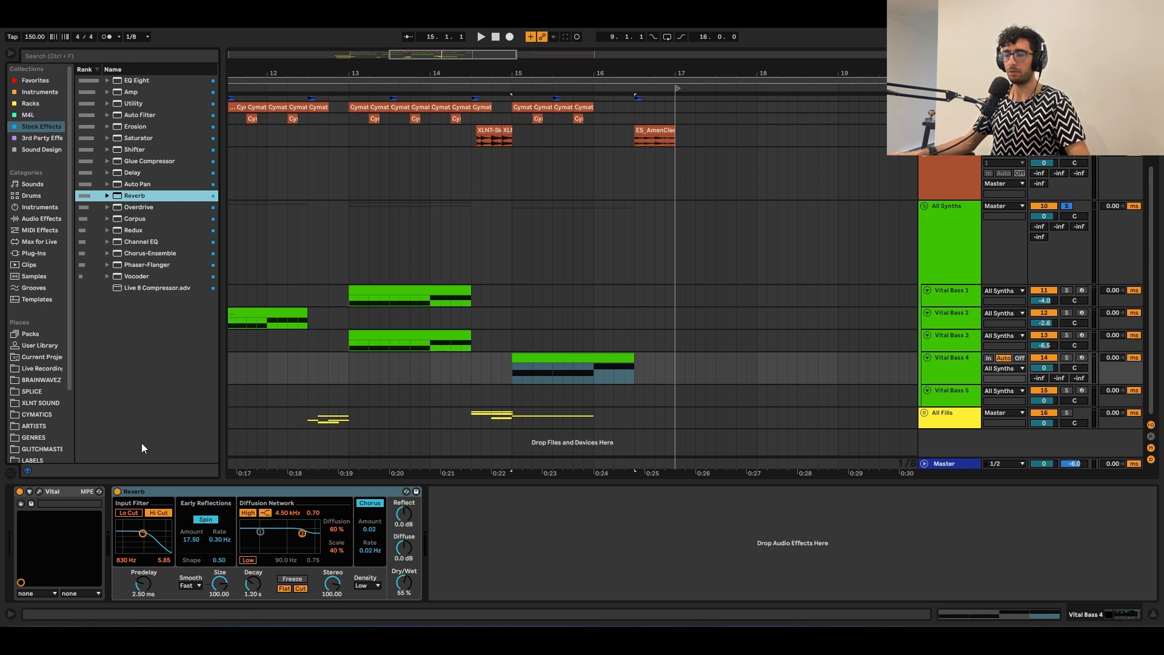
{"action": "left_click", "coordinate": [128, 513]}
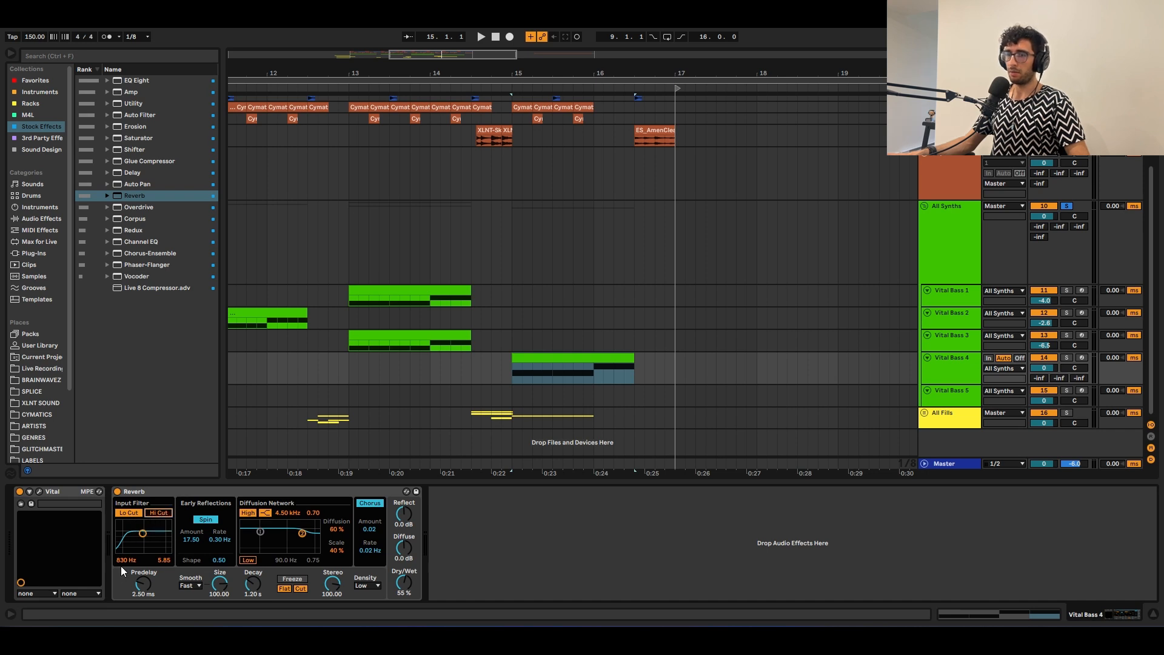
{"action": "left_click", "coordinate": [151, 515]}
{"action": "type", "text": "500"}
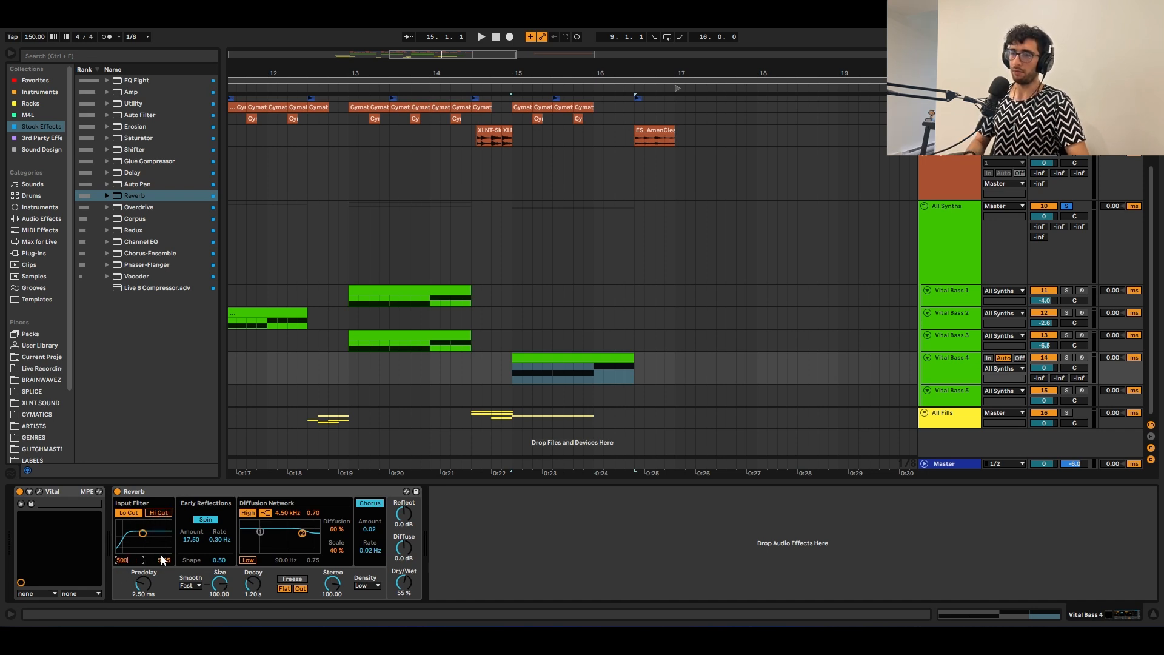
{"action": "key", "text": "Return"}
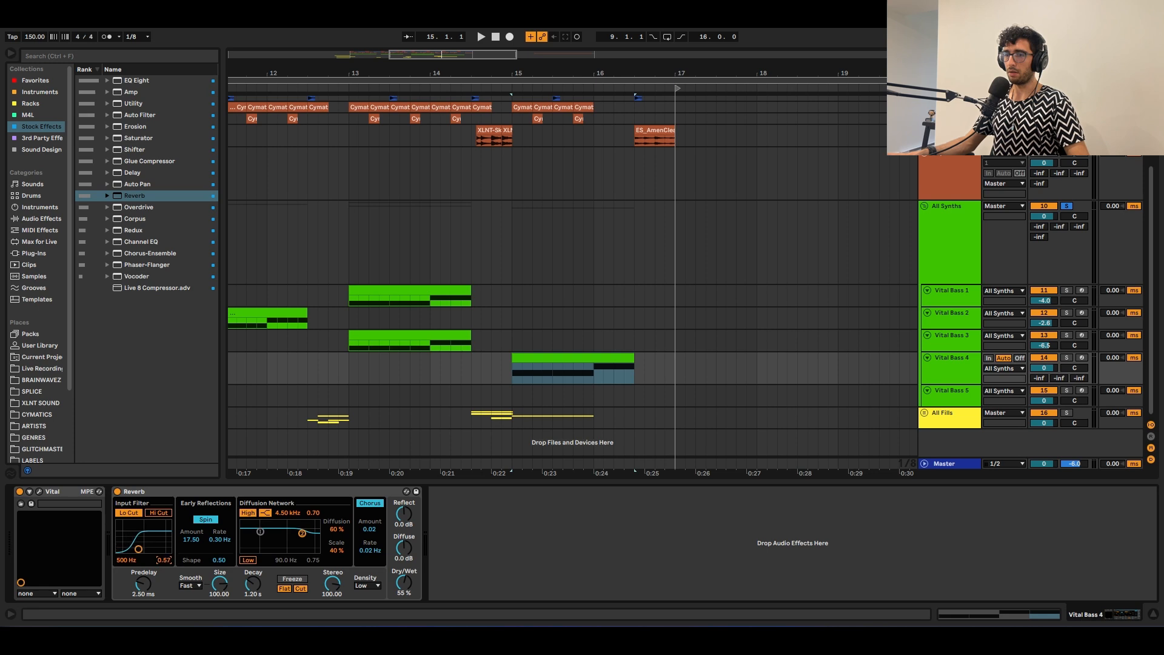
Set the bandwidth of the Reverb's input filter to 2.00.
{"action": "left_click_drag", "start_coordinate": [166, 559], "coordinate": [167, 551]}
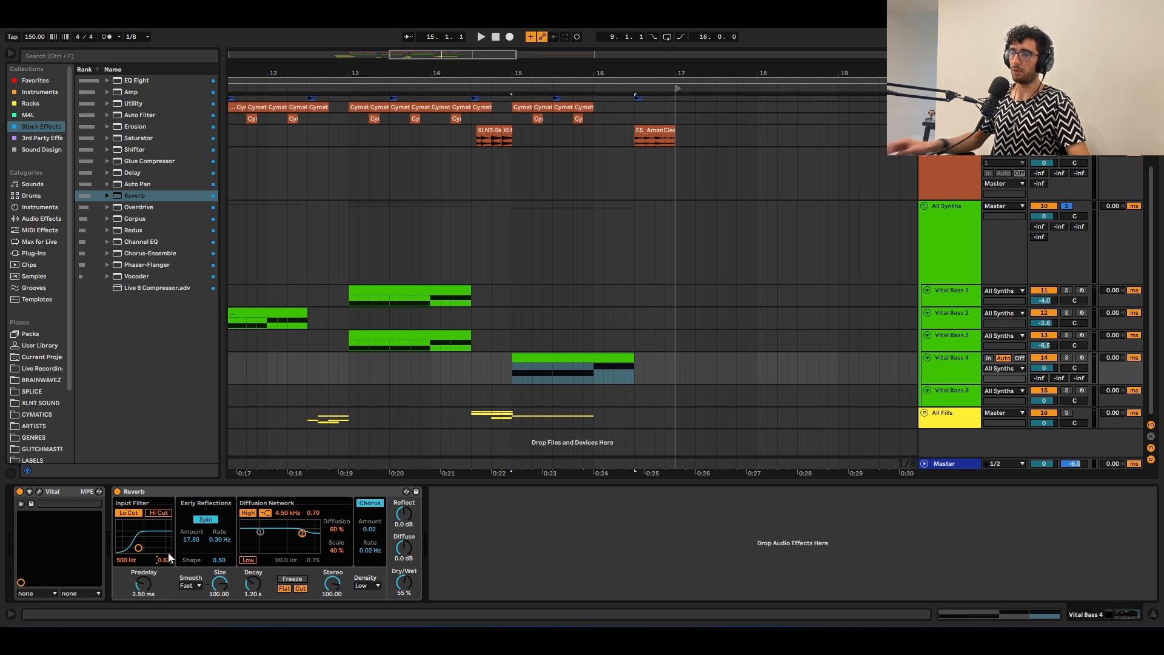
{"action": "key", "text": "Left"}
{"action": "left_click", "coordinate": [167, 559]}
{"action": "type", "text": "2"}
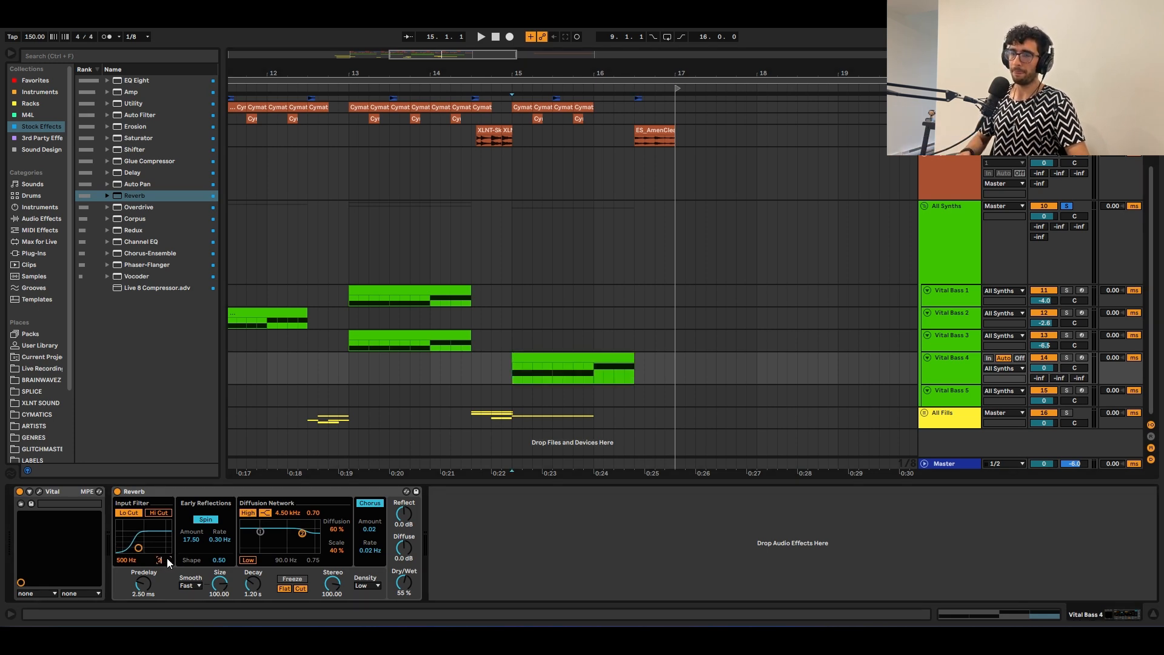
{"action": "key", "text": "Return"}
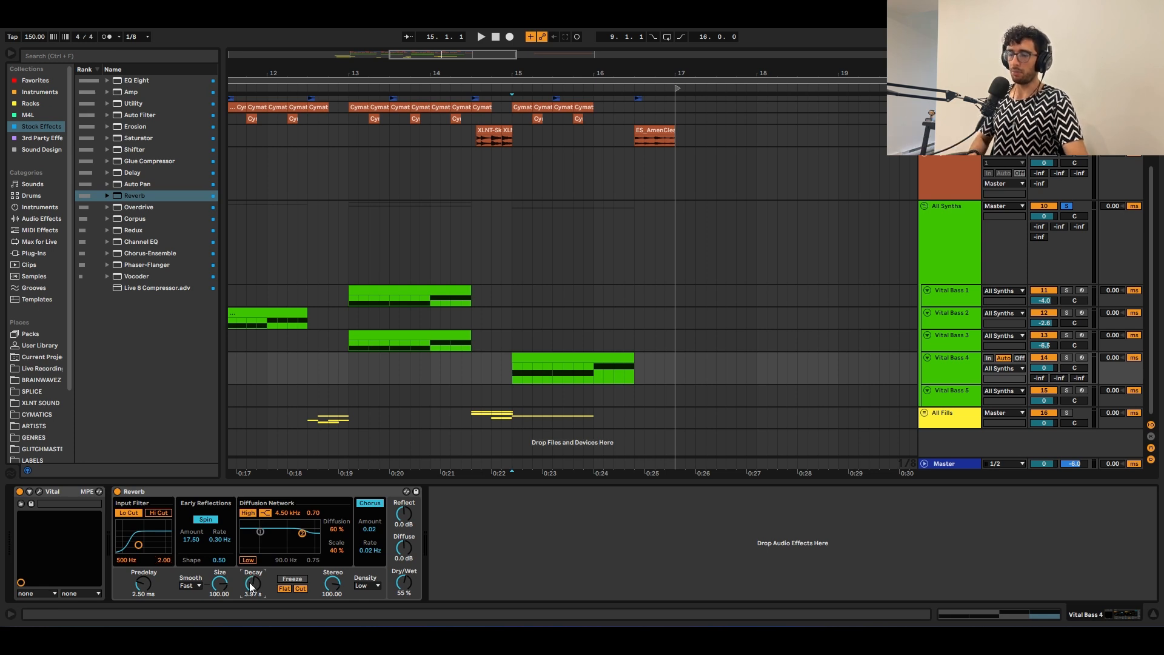
Set the Reverb's Decay to 6.00 s and its Dry/Wet to 100 %.
{"action": "type", "text": "6."}
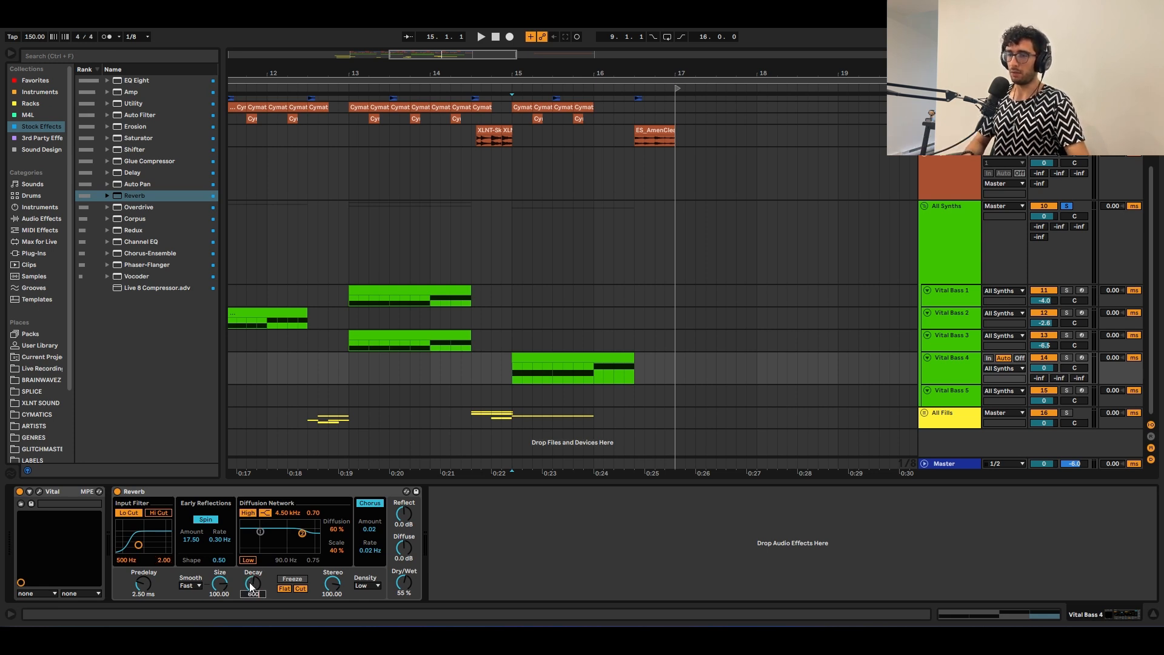
{"action": "type", "text": "00"}
{"action": "key", "text": "Return"}
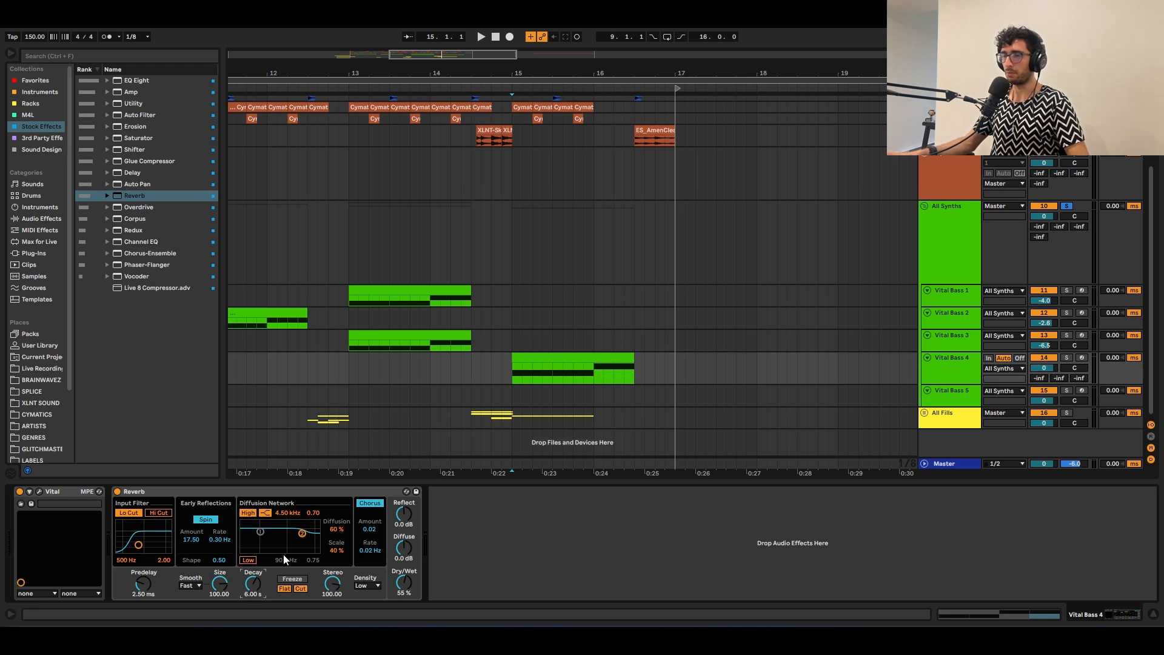
{"action": "left_click_drag", "start_coordinate": [405, 587], "coordinate": [410, 563]}
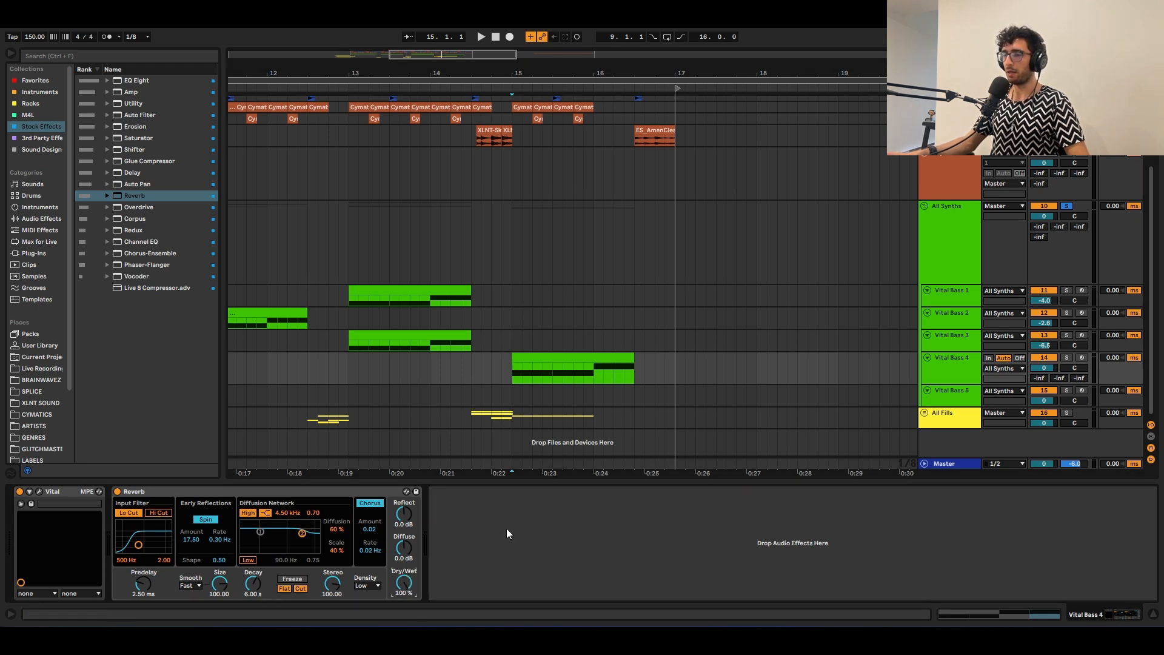
Solo the Vital Bass 4 track and play its clip from bar 15 to hear the fully wet reverb.
{"action": "left_click", "coordinate": [523, 357]}
{"action": "key", "text": "s"}
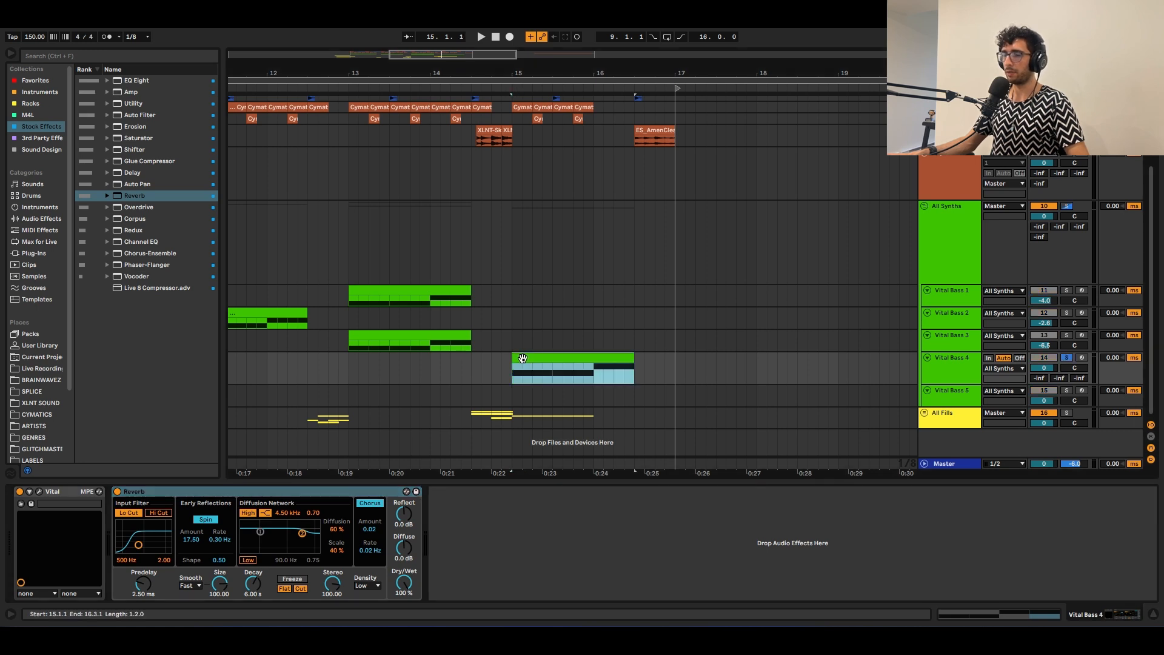
{"action": "key", "text": "ctrl+c"}
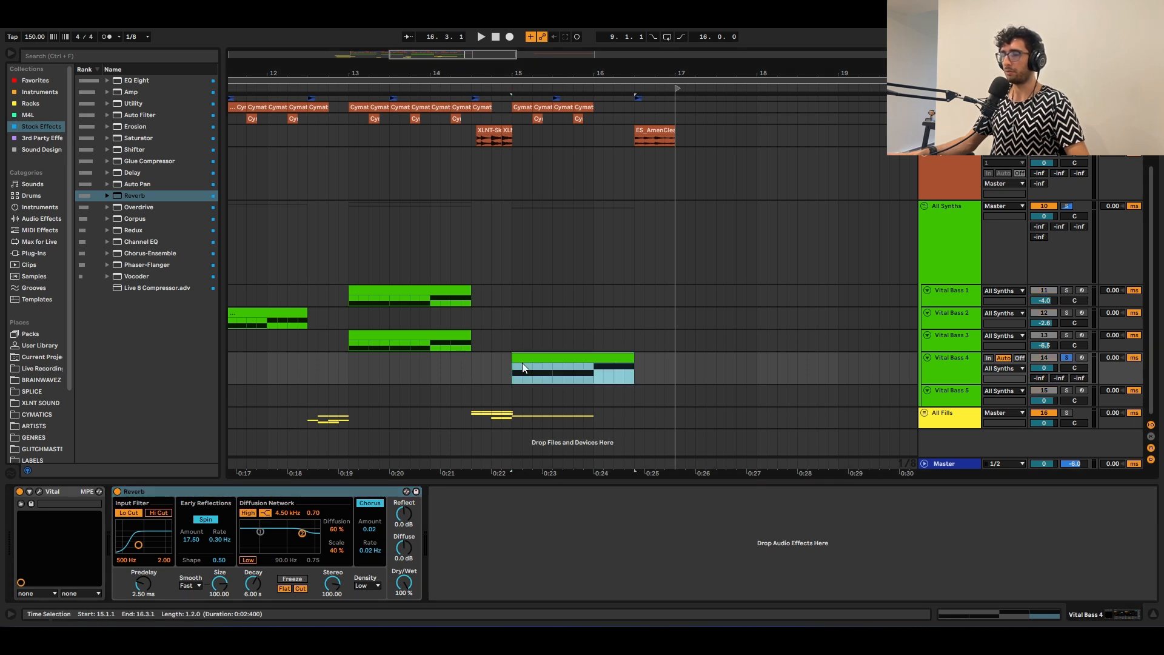
{"action": "key", "text": "space"}
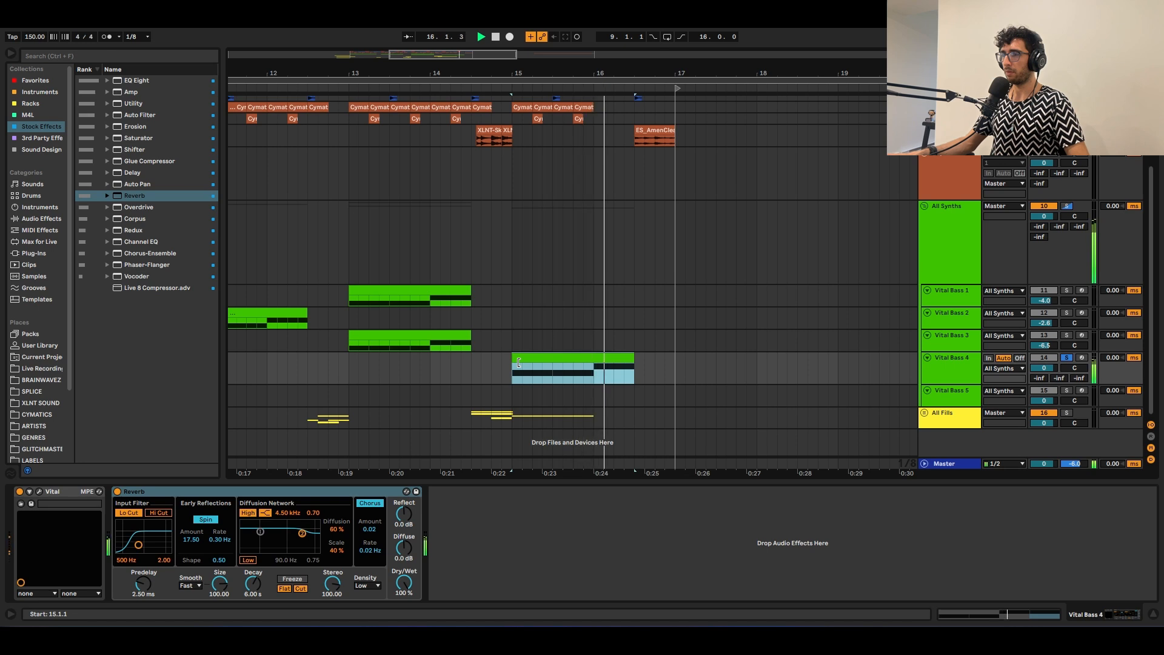
{"action": "left_click", "coordinate": [488, 371]}
{"action": "left_click", "coordinate": [513, 365]}
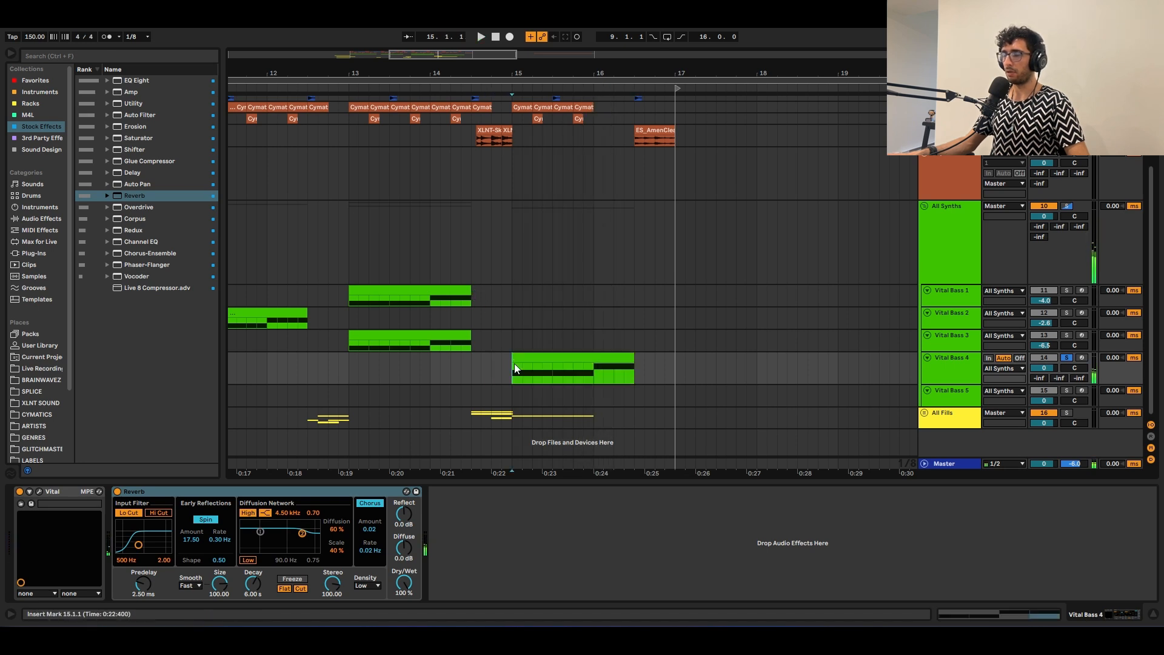
Group the Reverb into an Audio Effect Rack, show its chain list and create a second, empty chain.
{"action": "left_click", "coordinate": [277, 490]}
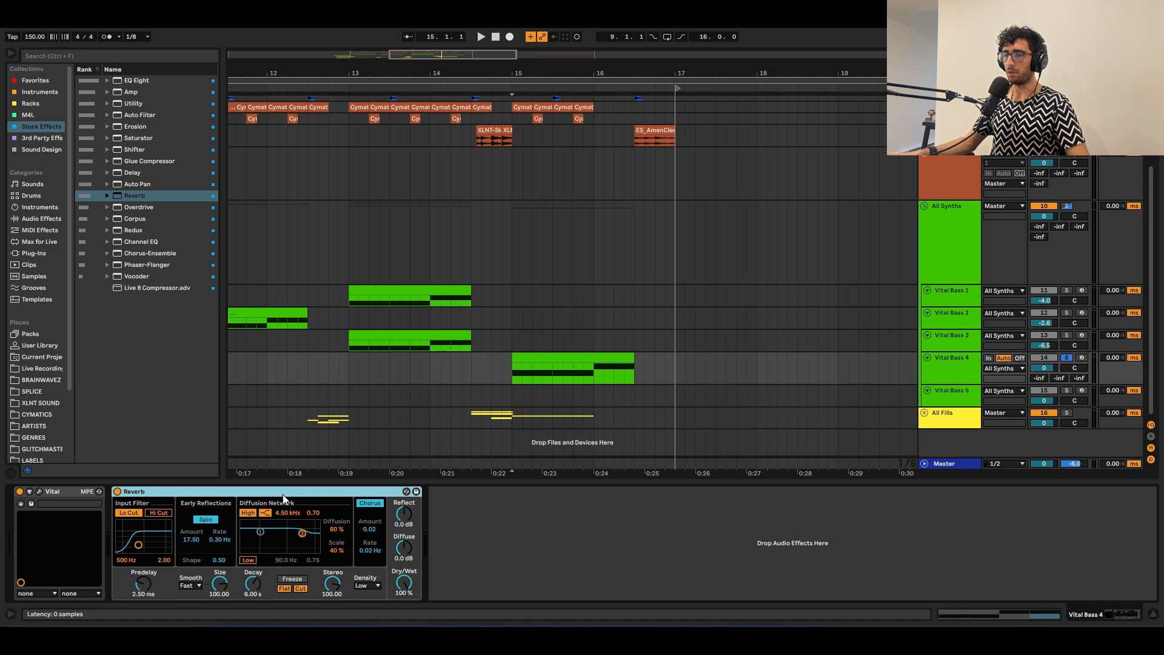
{"action": "key", "text": "ctrl+g"}
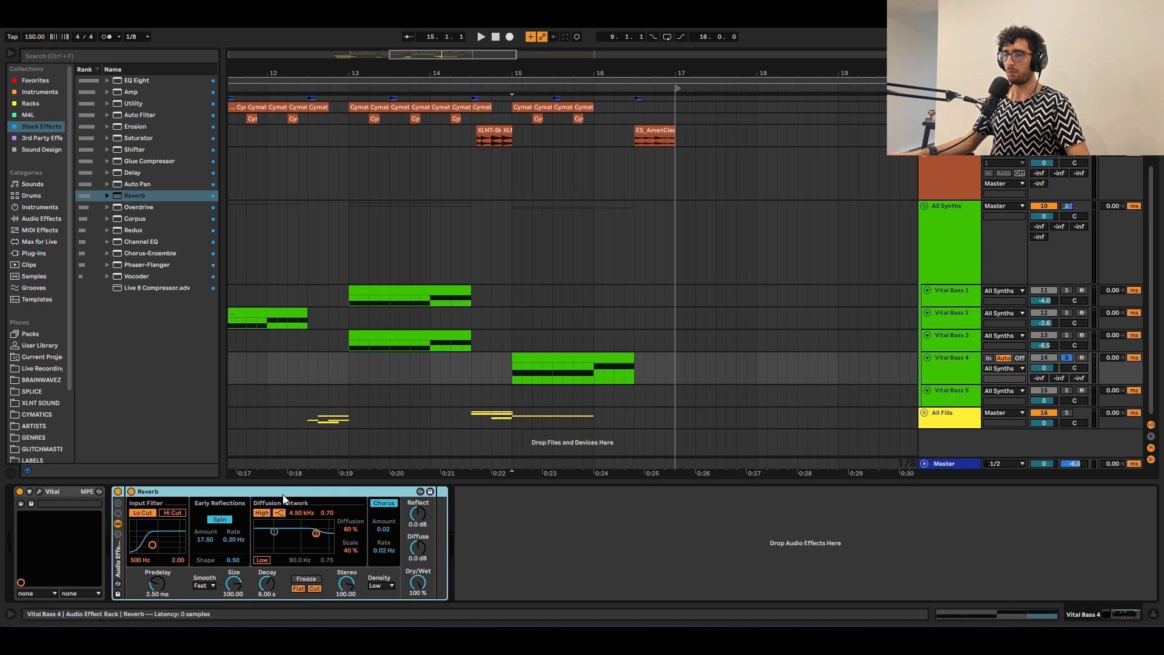
{"action": "left_click", "coordinate": [118, 535]}
{"action": "left_click", "coordinate": [119, 534]}
{"action": "left_click", "coordinate": [118, 534]}
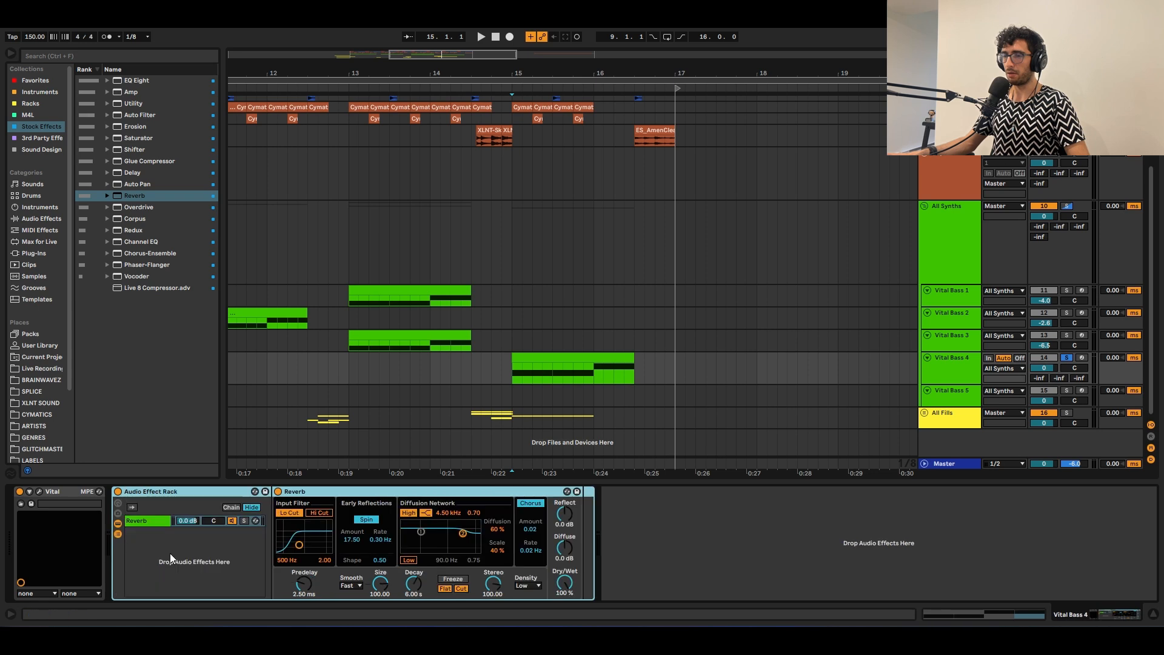
{"action": "right_click", "coordinate": [172, 554]}
{"action": "left_click", "coordinate": [172, 555]}
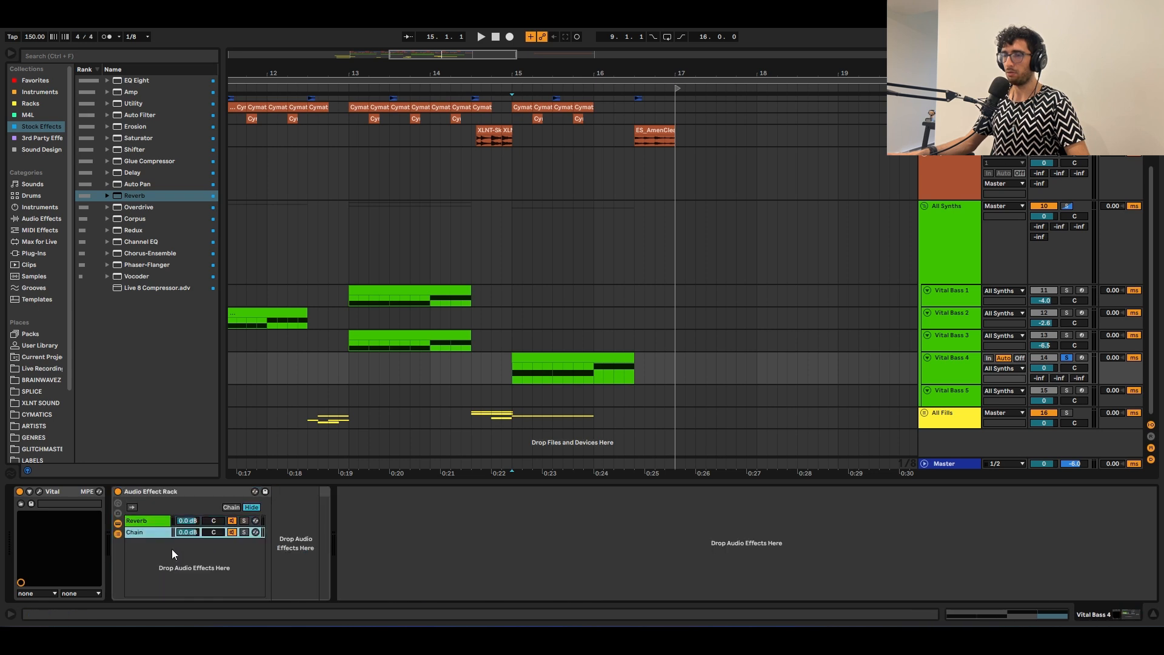
Rename the rack's Reverb chain to WET and the empty chain to DRY.
{"action": "left_click", "coordinate": [148, 523]}
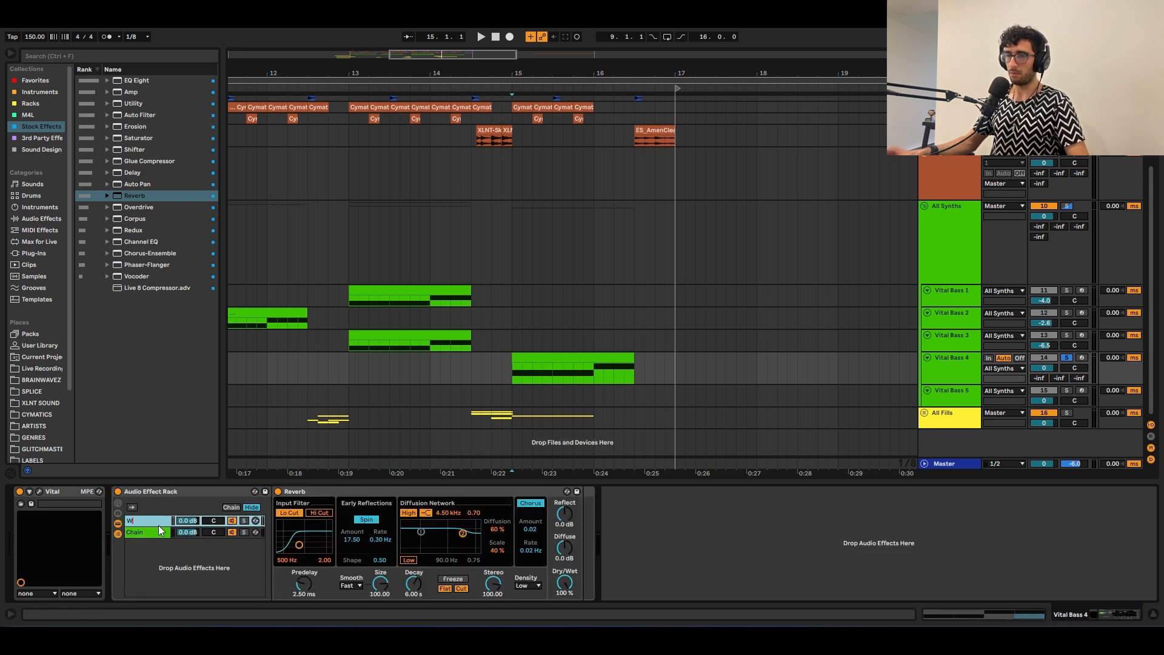
{"action": "type", "text": "WRT"}
{"action": "key", "text": "BackSpace"}
{"action": "key", "text": "BackSpace"}
{"action": "type", "text": "ET"}
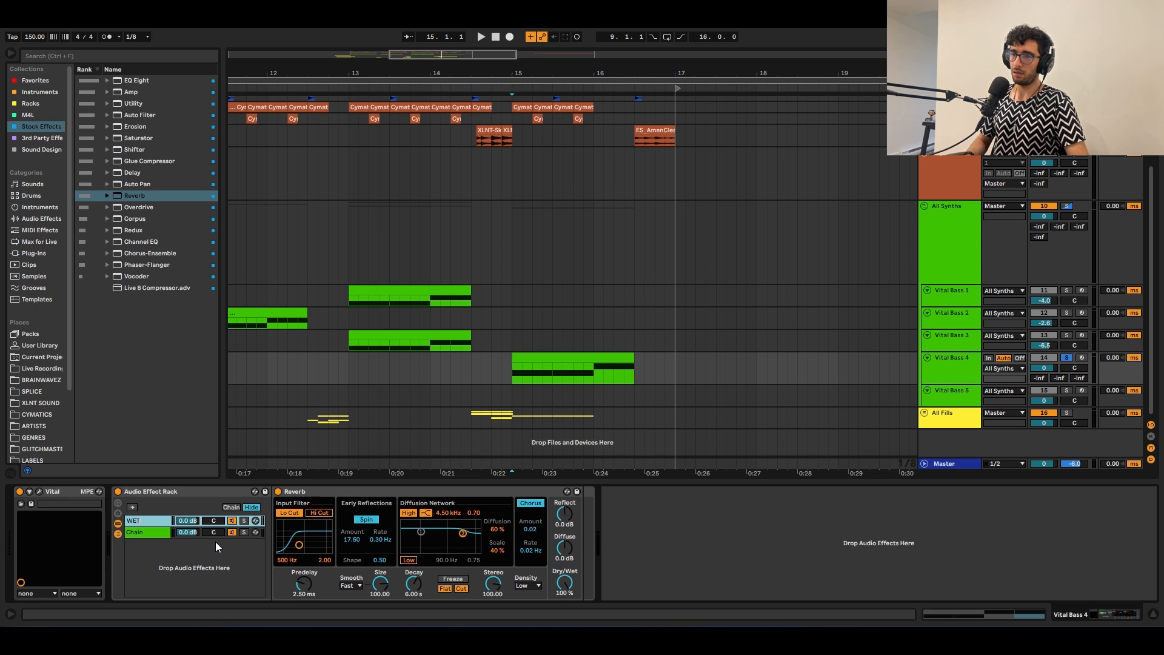
{"action": "key", "text": "Return"}
{"action": "key", "text": "Down"}
{"action": "key", "text": "ctrl+r"}
{"action": "type", "text": "DE"}
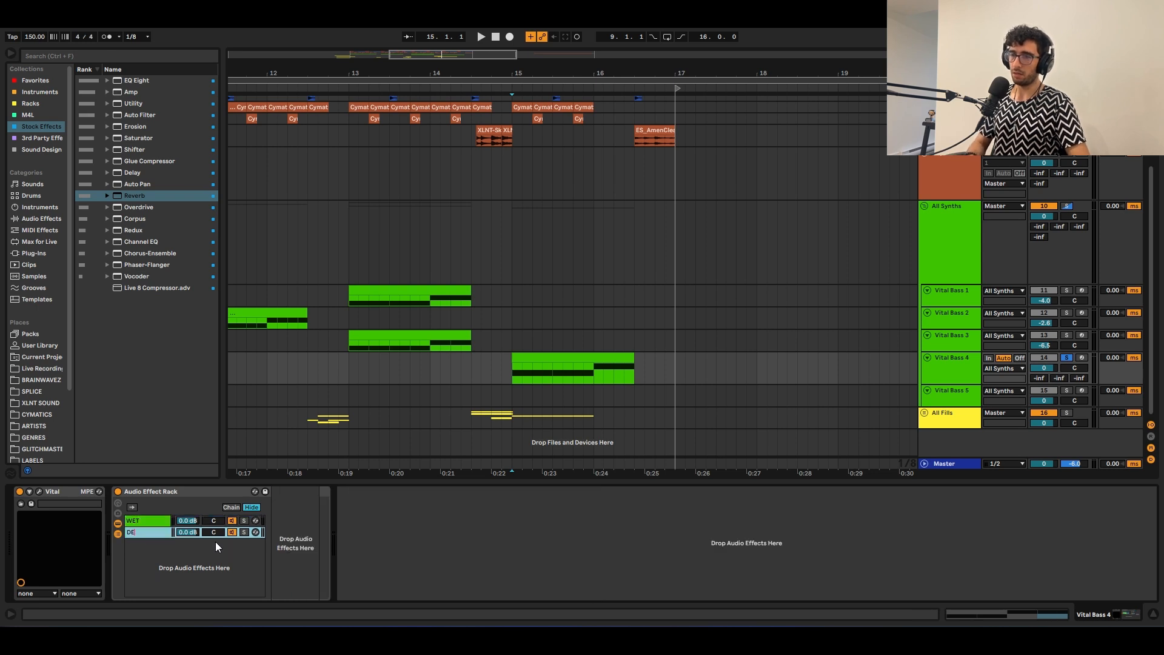
{"action": "type", "text": "Y"}
{"action": "key", "text": "Return"}
Move the DRY chain above the WET chain in the rack.
{"action": "left_click", "coordinate": [152, 521]}
{"action": "left_click", "coordinate": [154, 533]}
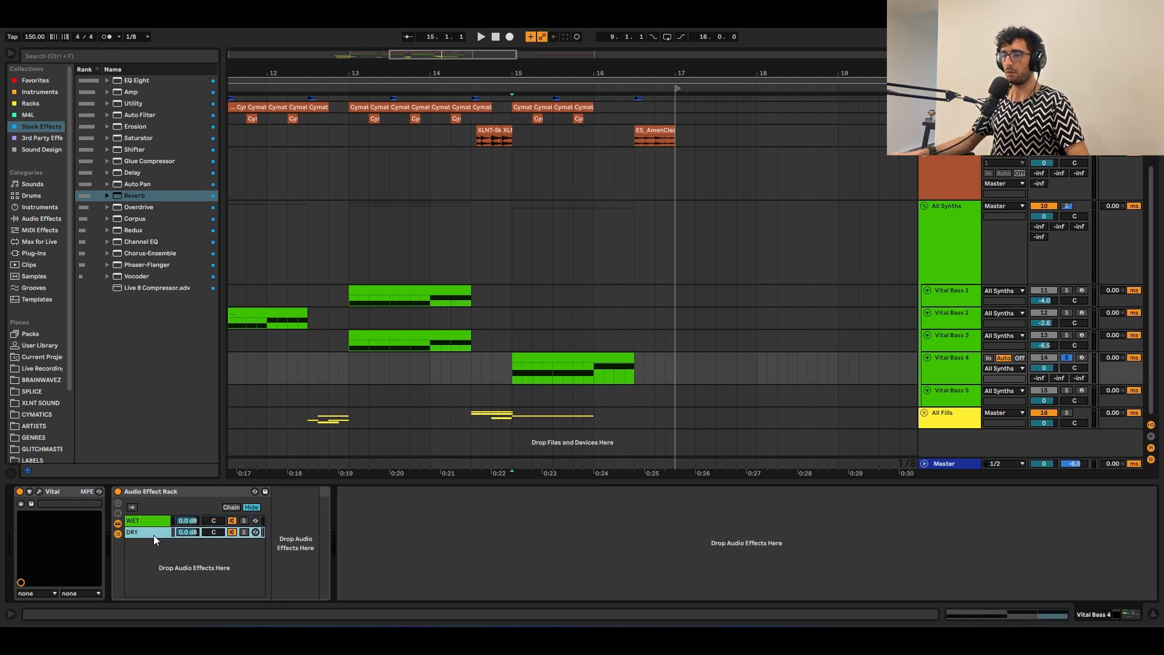
{"action": "left_click", "coordinate": [152, 522]}
{"action": "left_click_drag", "start_coordinate": [151, 536], "coordinate": [140, 526]}
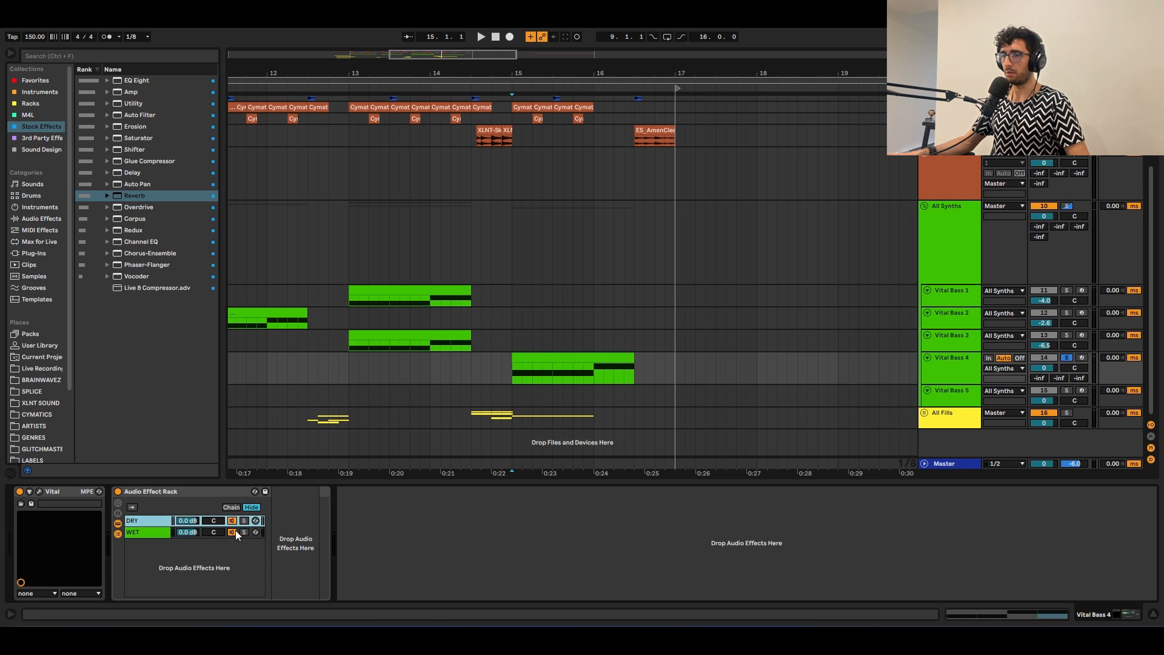
Deactivate the WET chain and play the Vital Bass 4 clip with only the DRY chain active.
{"action": "left_click", "coordinate": [205, 534]}
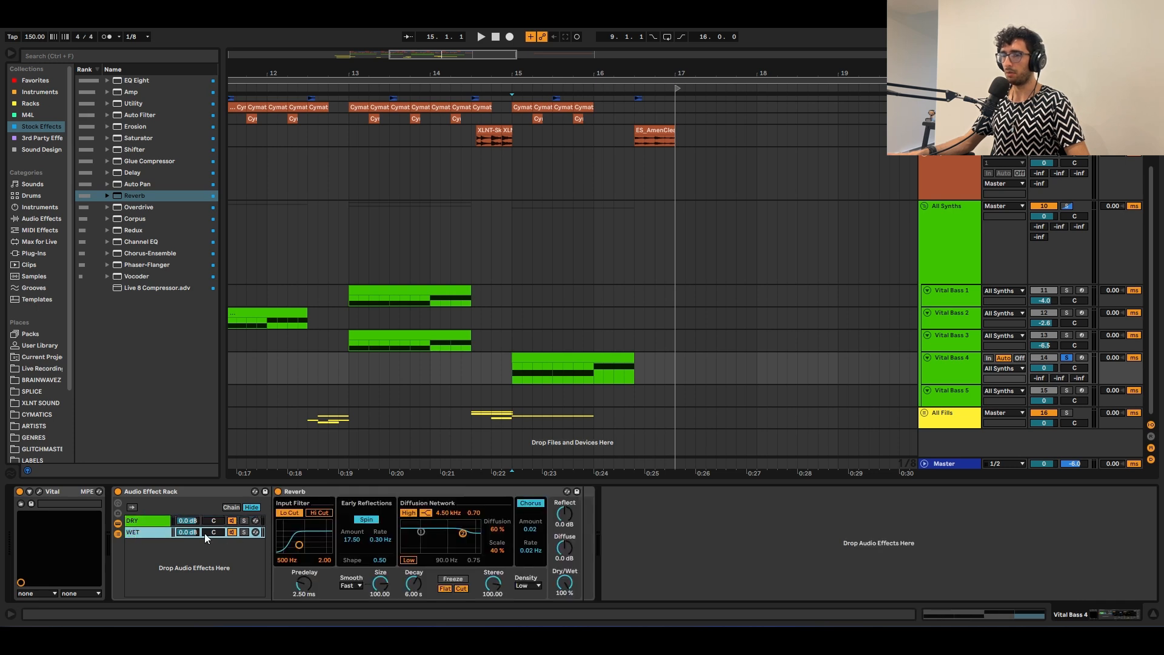
{"action": "left_click", "coordinate": [481, 355]}
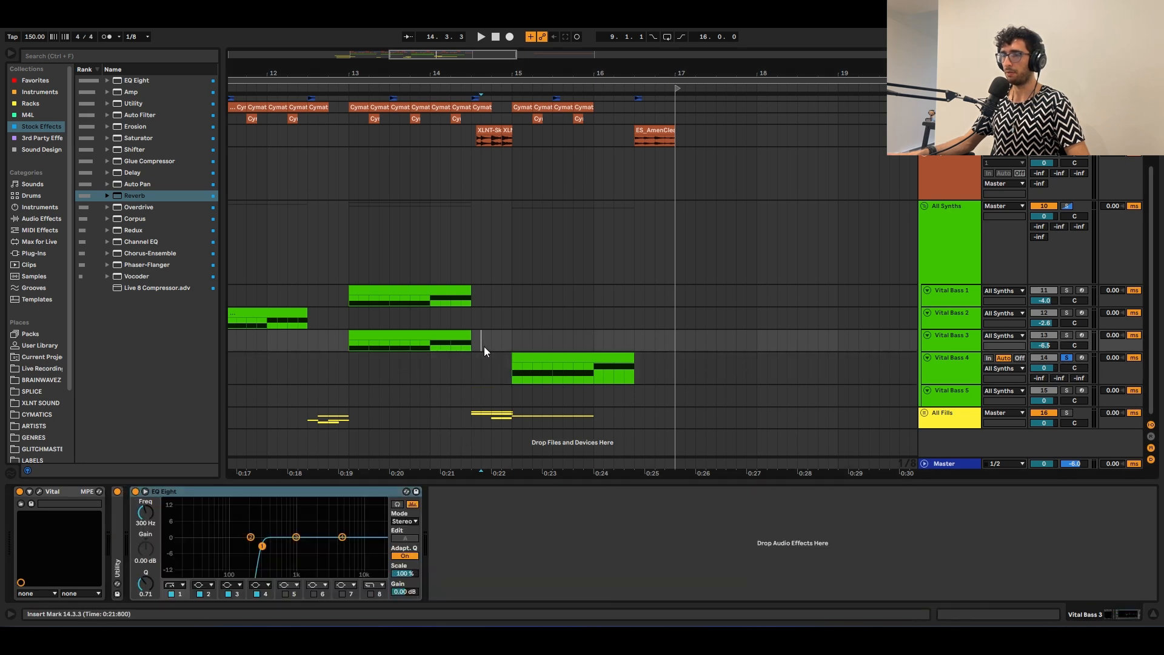
{"action": "left_click", "coordinate": [515, 357]}
{"action": "key", "text": "space"}
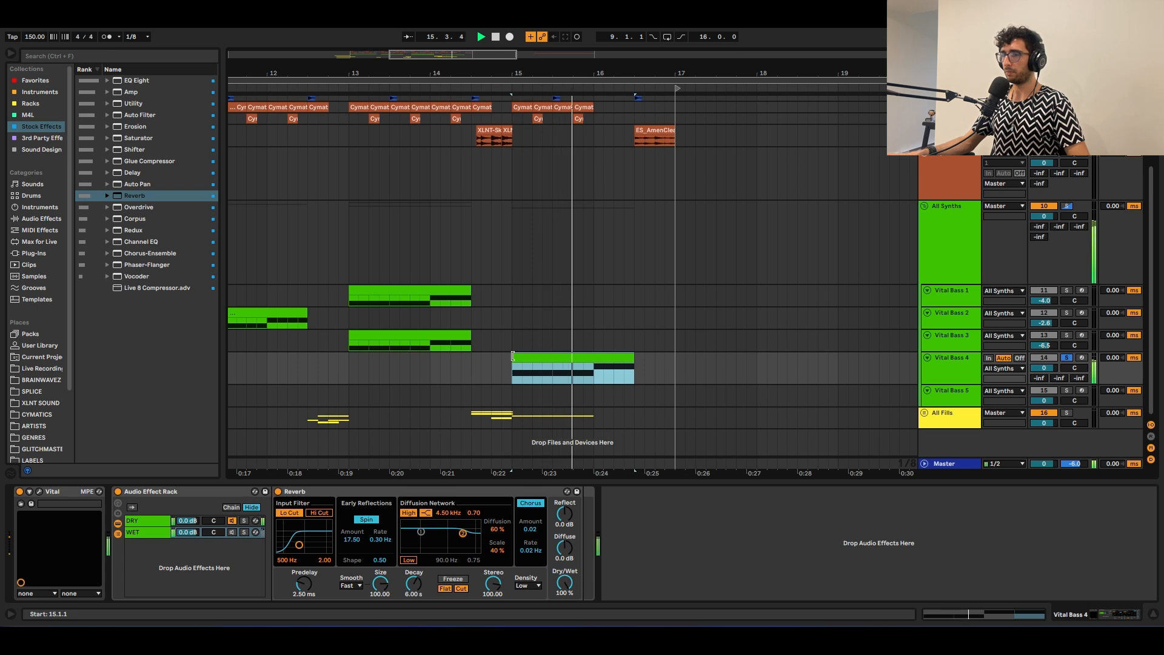
{"action": "key", "text": "space"}
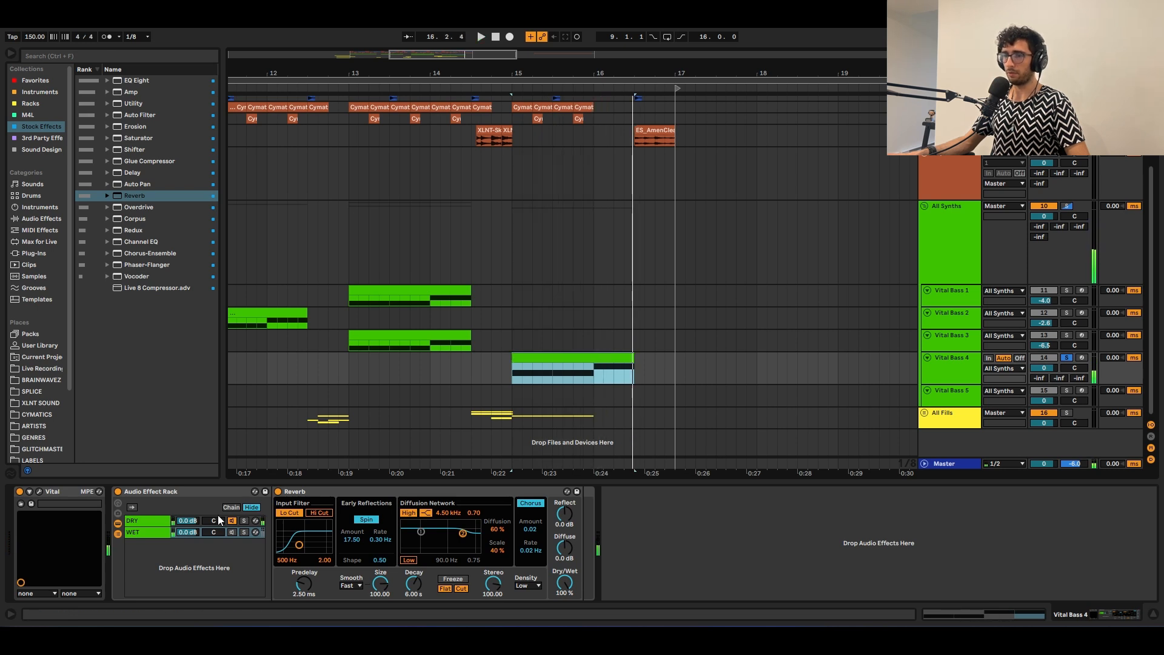
Reactivate the WET chain and play the Vital Bass 4 clip with both chains, returning to bar 15.
{"action": "left_click", "coordinate": [230, 532]}
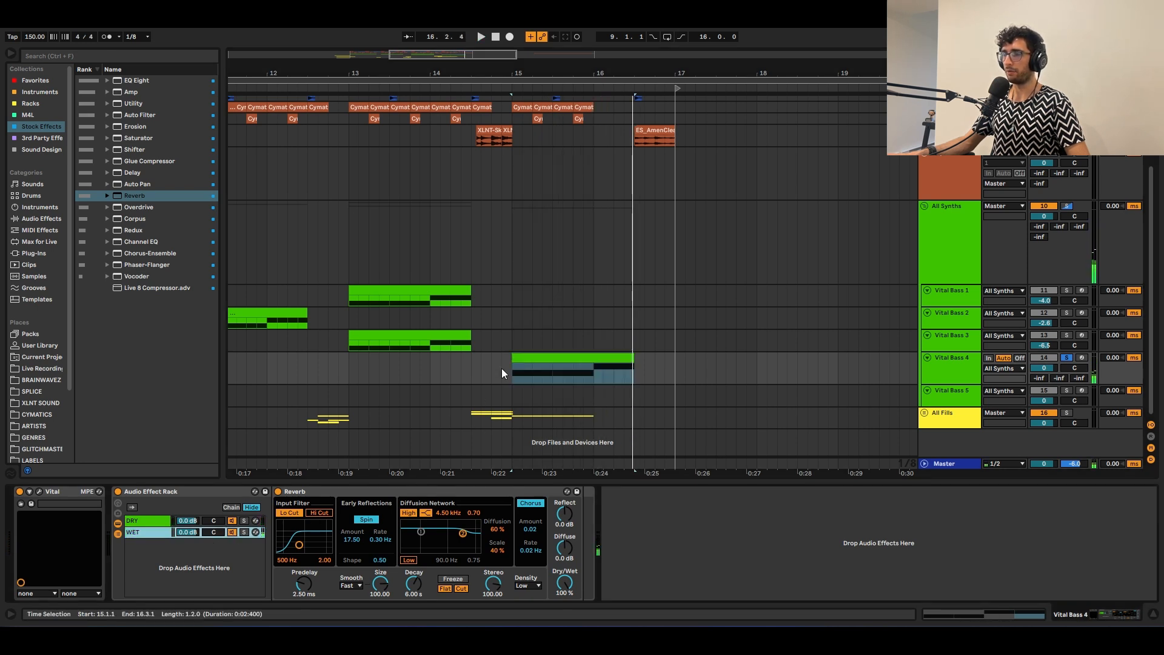
{"action": "left_click", "coordinate": [515, 358]}
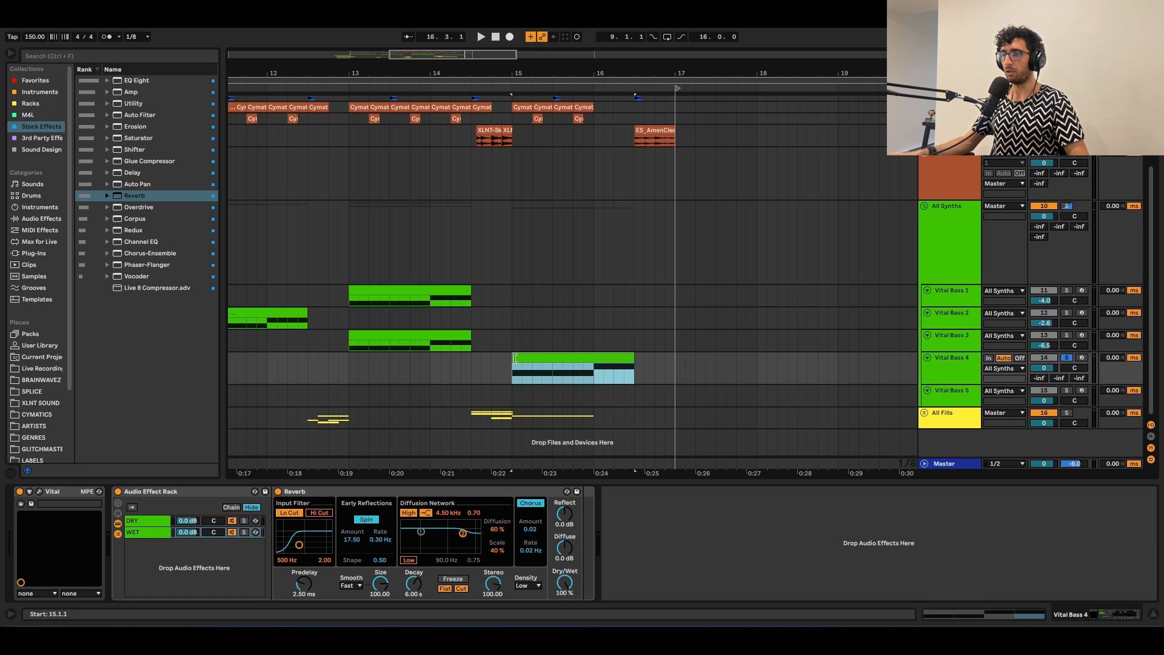
{"action": "key", "text": "space"}
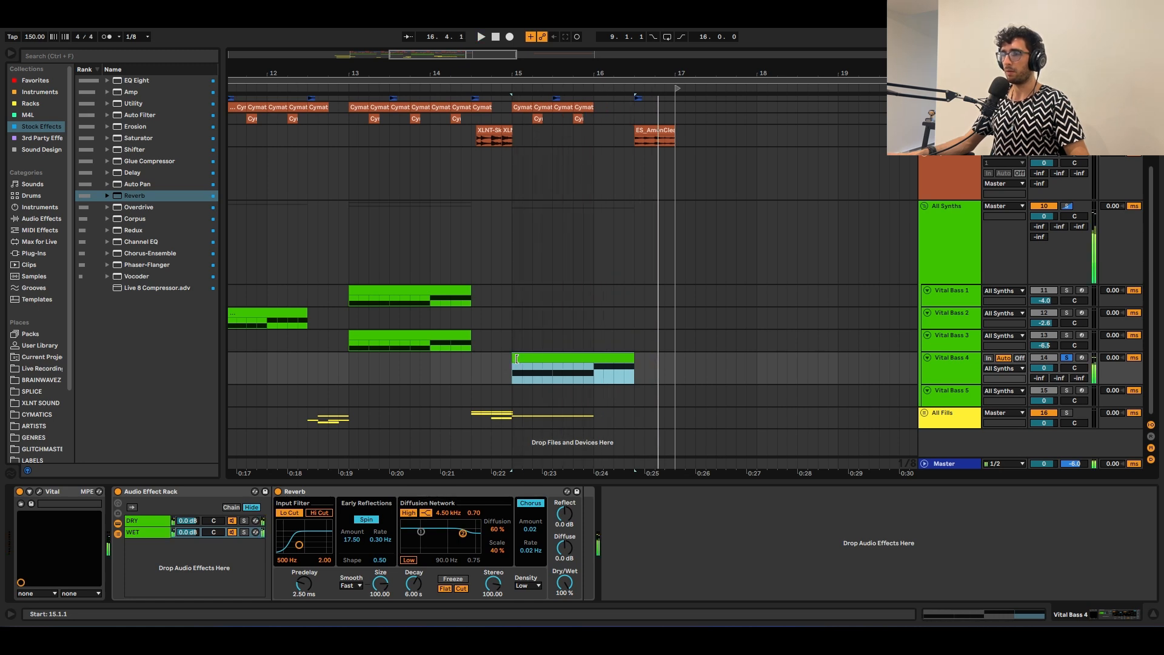
{"action": "key", "text": "space"}
{"action": "left_click", "coordinate": [508, 365]}
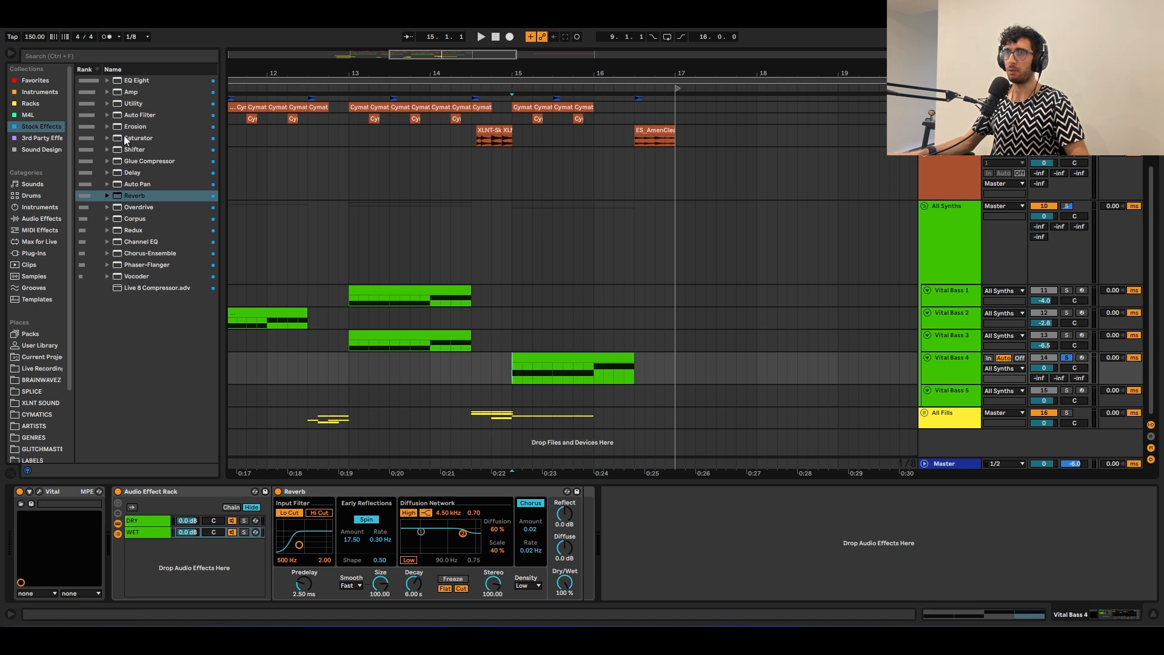
Add Utility and EQ Eight after the Reverb in the WET chain and set the EQ's low-cut filter to 300 Hz.
{"action": "left_click_drag", "start_coordinate": [126, 103], "coordinate": [600, 540]}
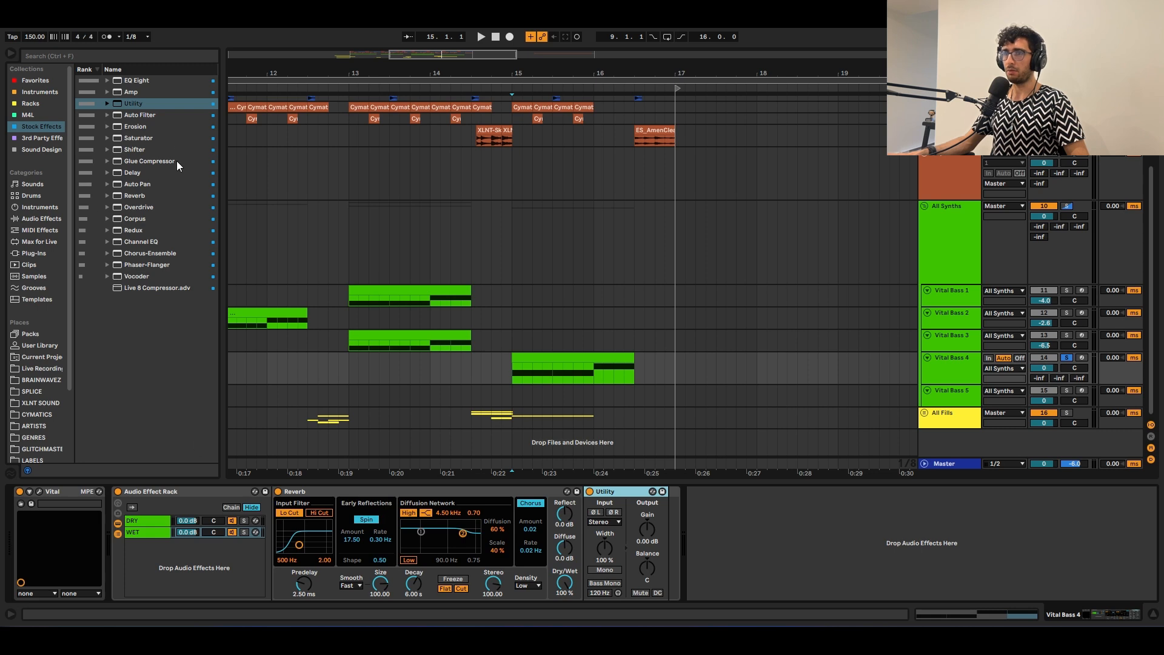
{"action": "left_click_drag", "start_coordinate": [137, 82], "coordinate": [709, 558]}
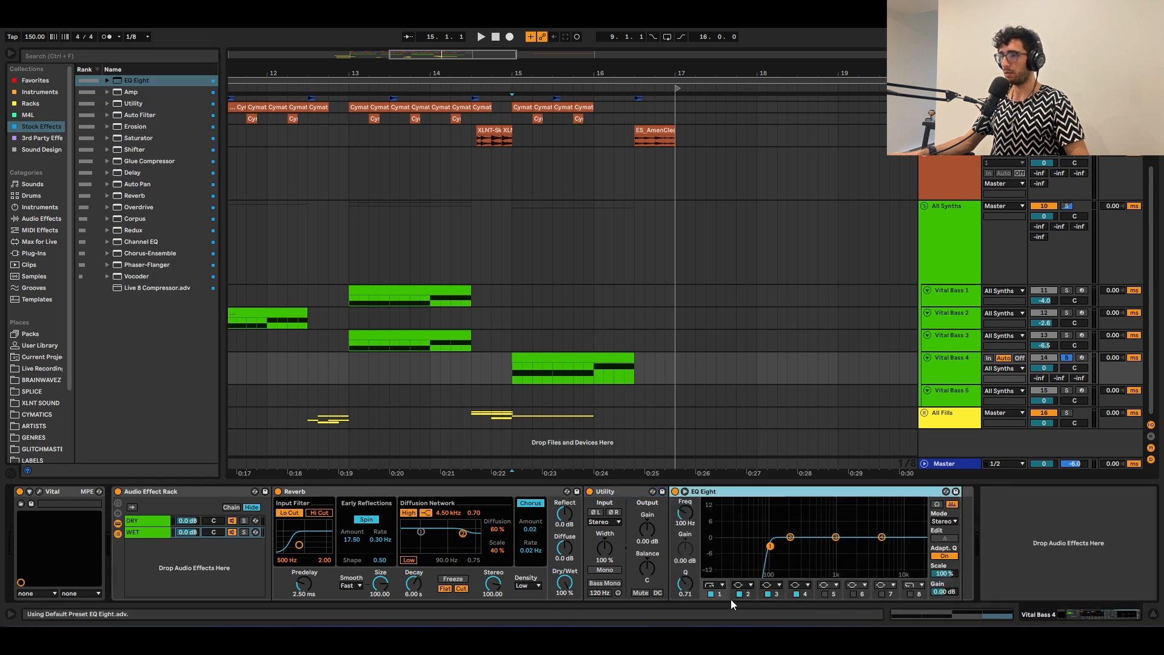
{"action": "double_click", "coordinate": [769, 545]}
{"action": "left_click", "coordinate": [685, 492]}
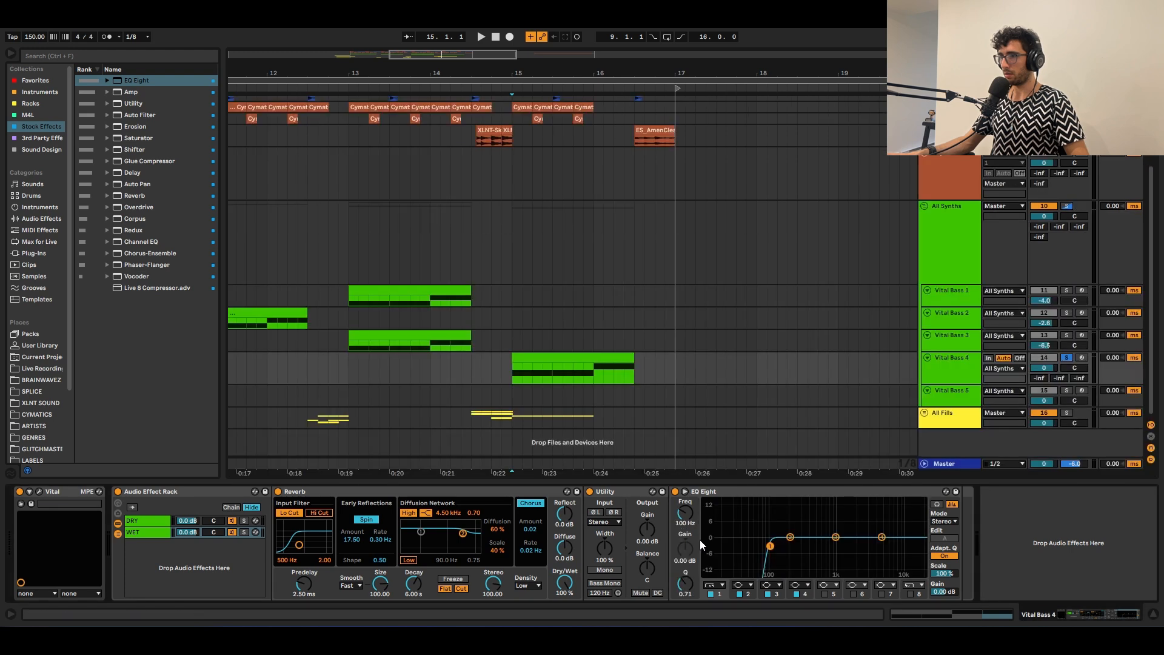
{"action": "left_click_drag", "start_coordinate": [769, 546], "coordinate": [802, 547]}
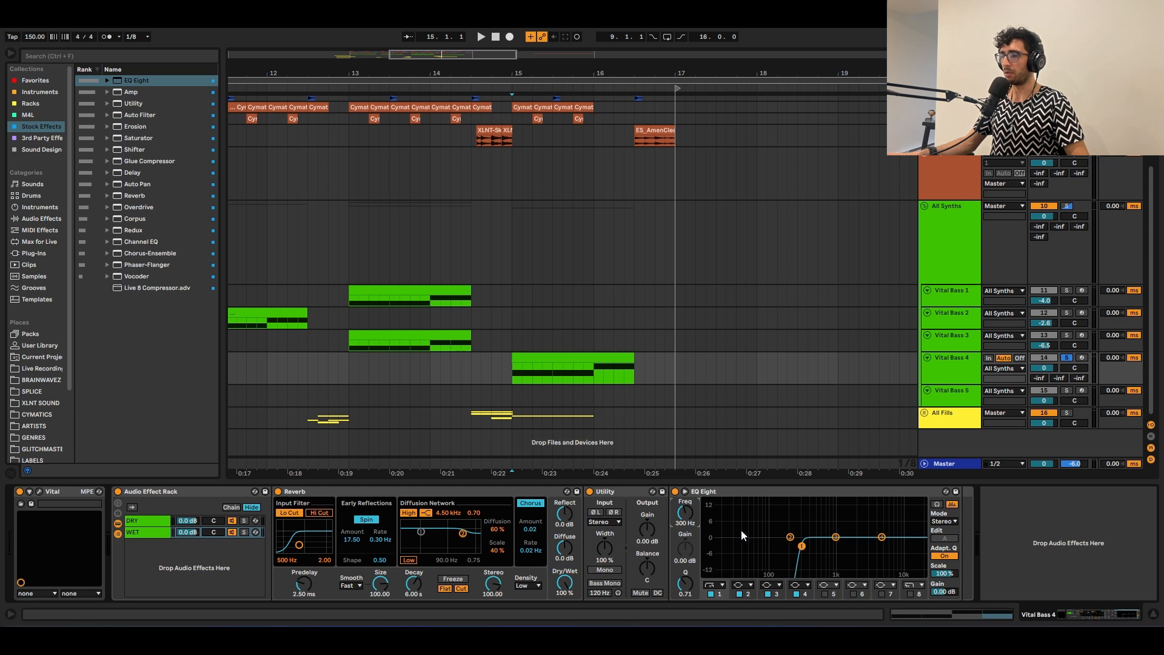
{"action": "left_click", "coordinate": [712, 544]}
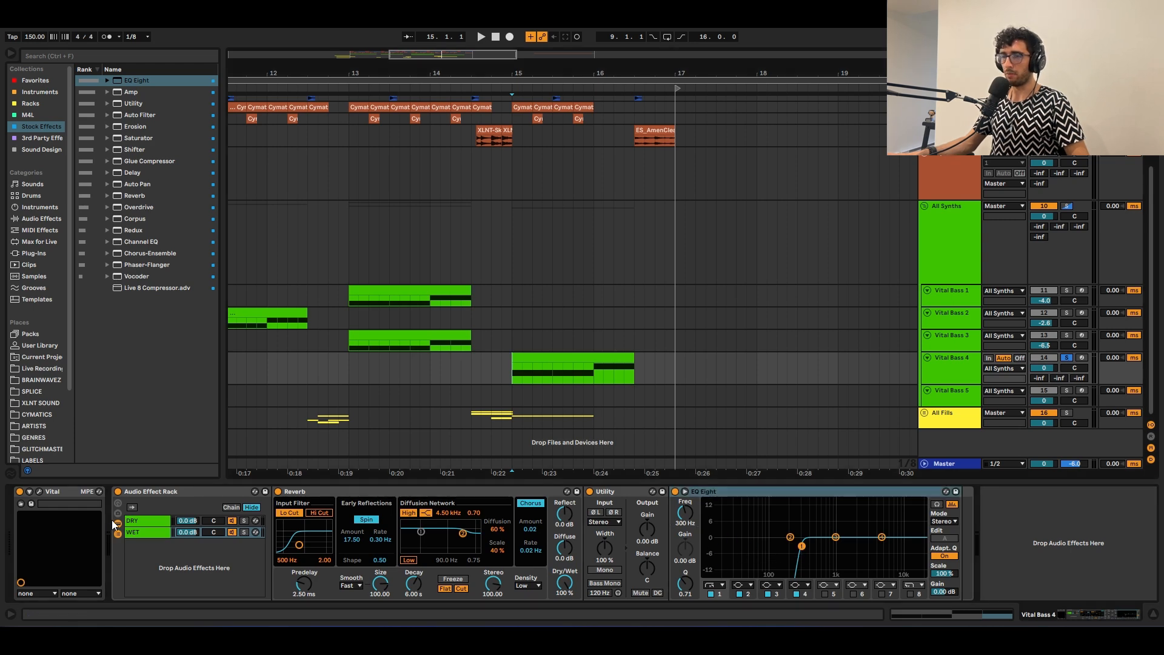
Show the Audio Effect Rack's macro controls and reduce them to two macros.
{"action": "left_click", "coordinate": [118, 504]}
{"action": "left_click", "coordinate": [118, 503]}
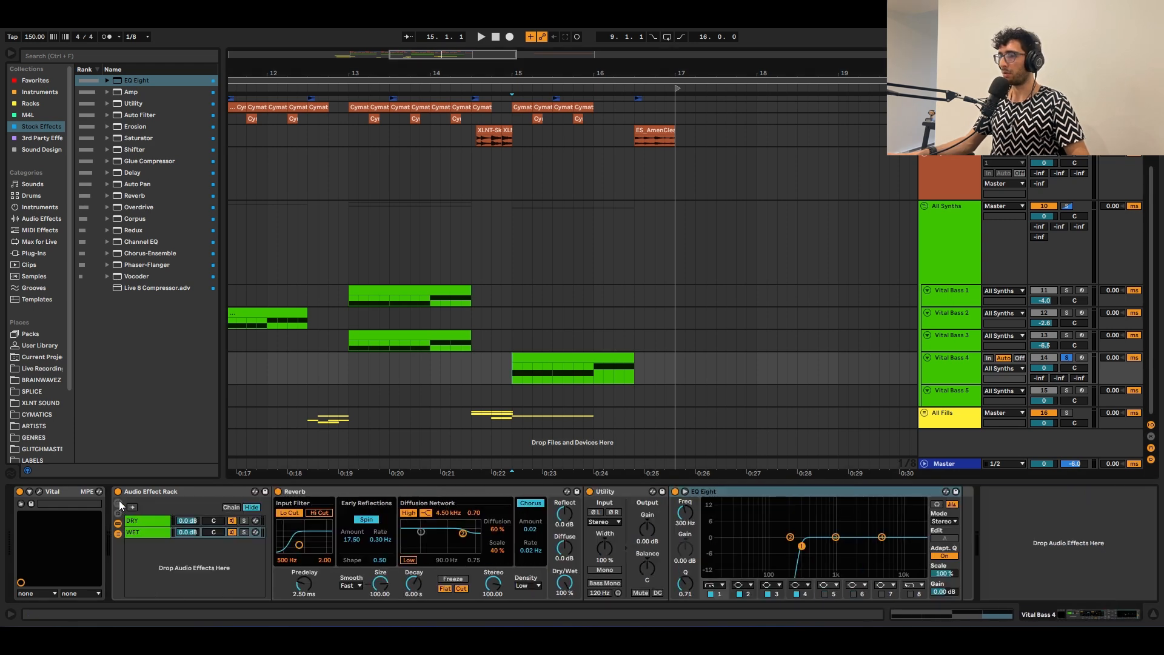
{"action": "left_click", "coordinate": [118, 502]}
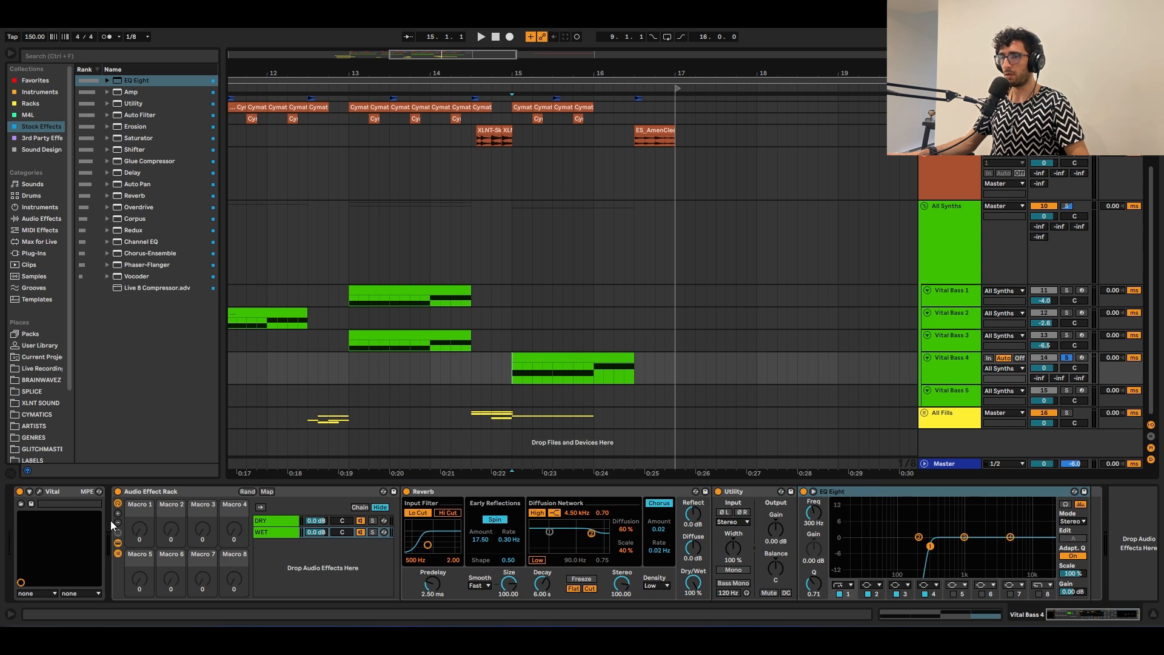
{"action": "left_click", "coordinate": [117, 524]}
{"action": "left_click", "coordinate": [117, 523]}
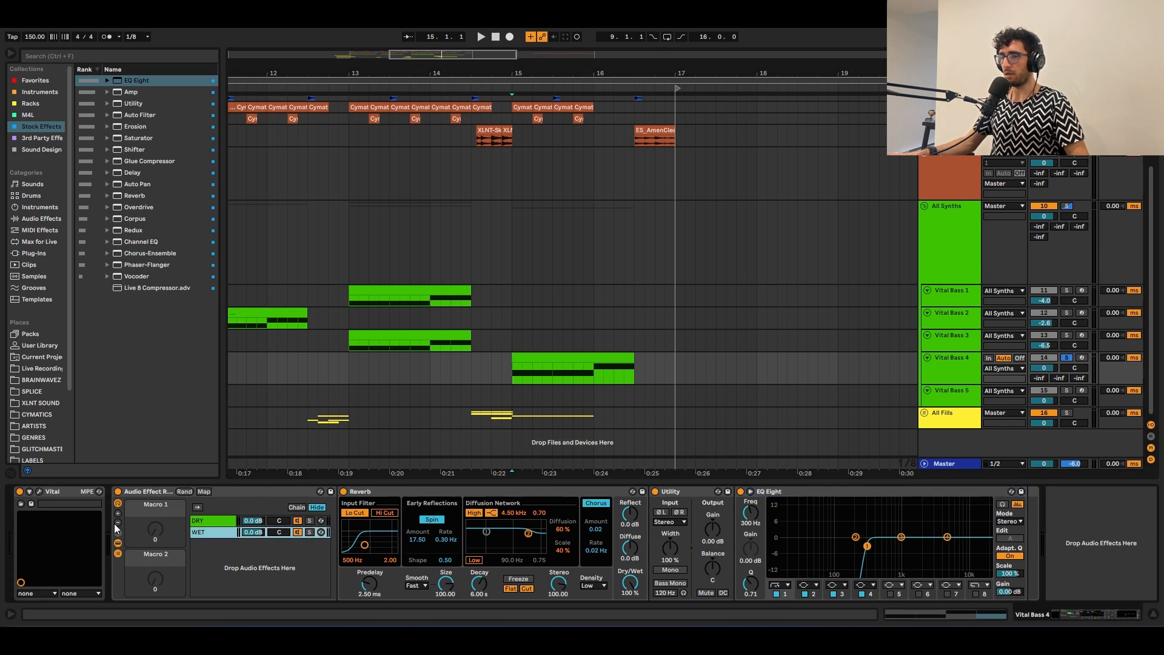
Map the Reverb's Decay to Macro 1, then test the macro by lowering the decay and undo that change.
{"action": "left_click", "coordinate": [204, 492]}
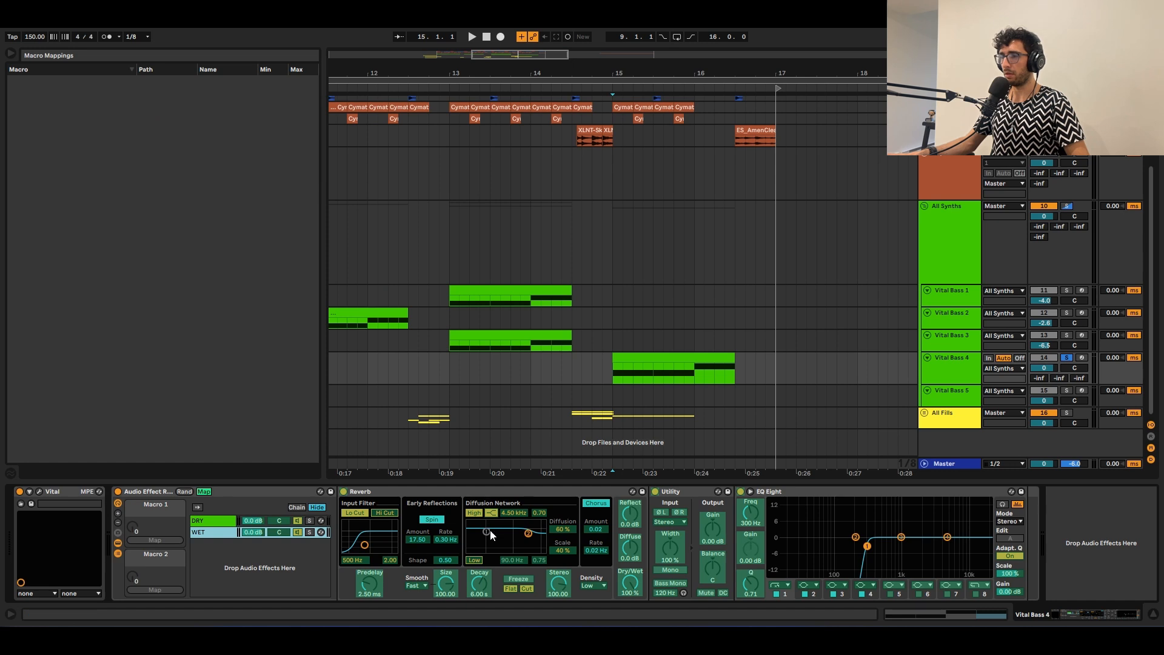
{"action": "left_click", "coordinate": [252, 566]}
{"action": "left_click", "coordinate": [162, 541]}
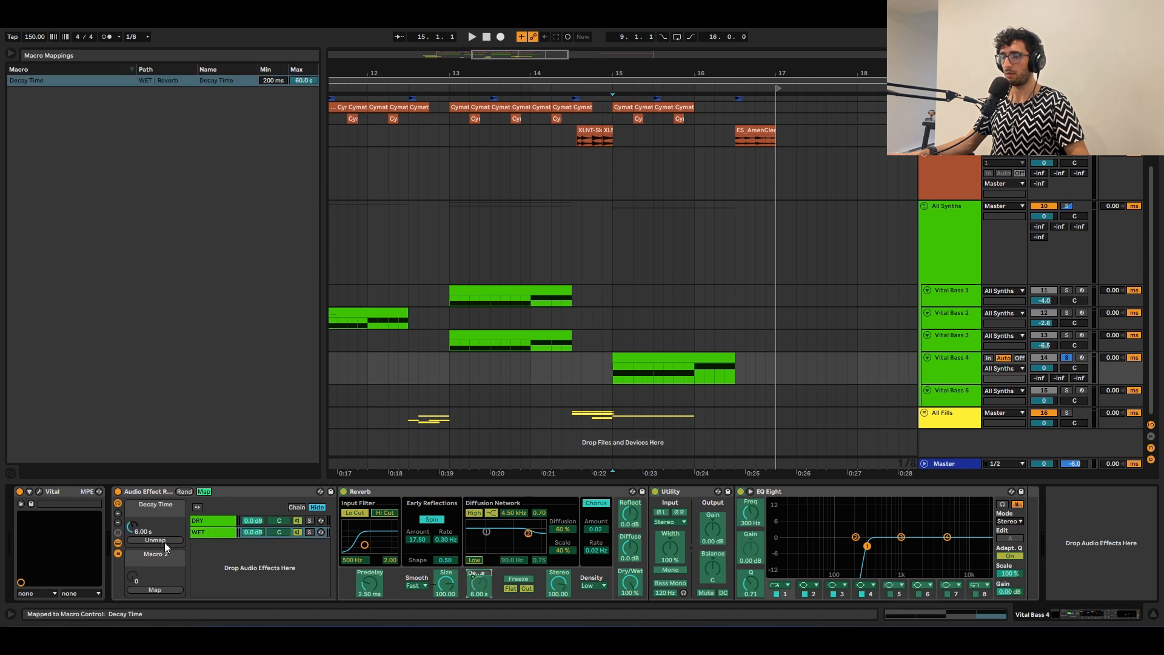
{"action": "left_click", "coordinate": [203, 492]}
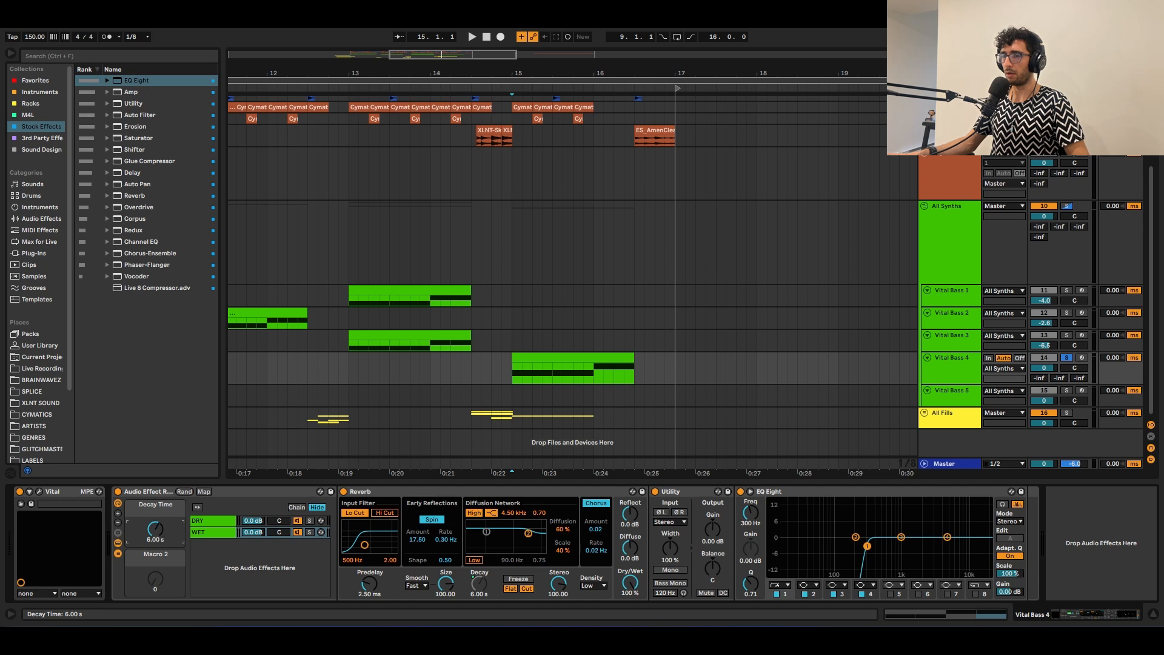
{"action": "left_click_drag", "start_coordinate": [155, 529], "coordinate": [156, 558]}
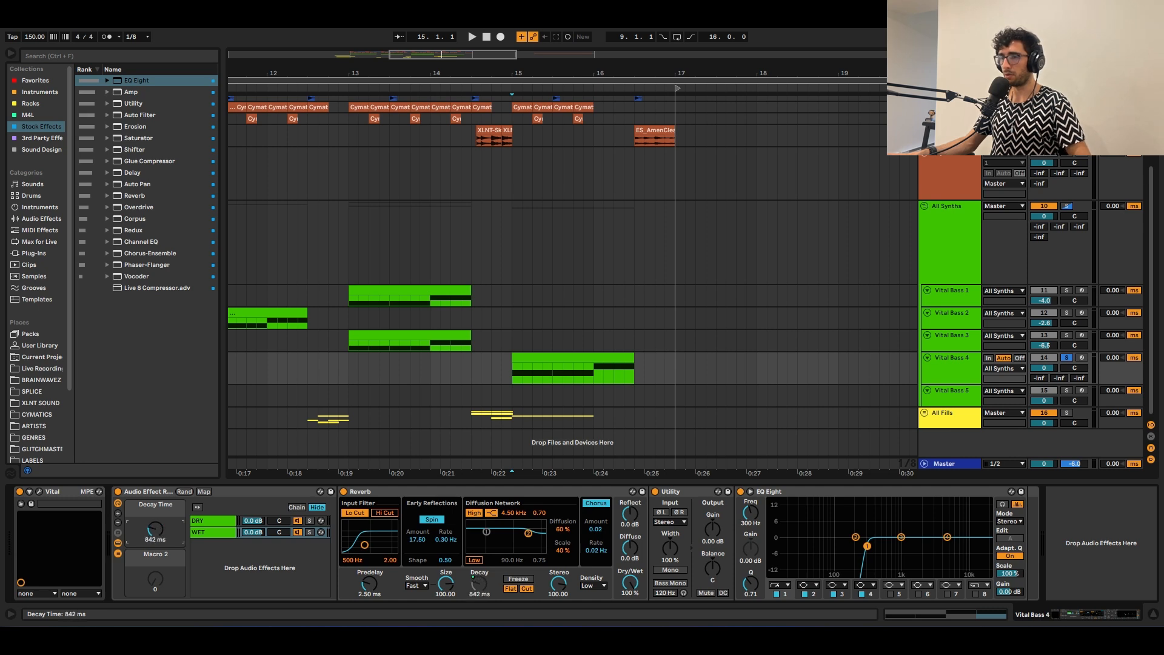
{"action": "key", "text": "ctrl+z"}
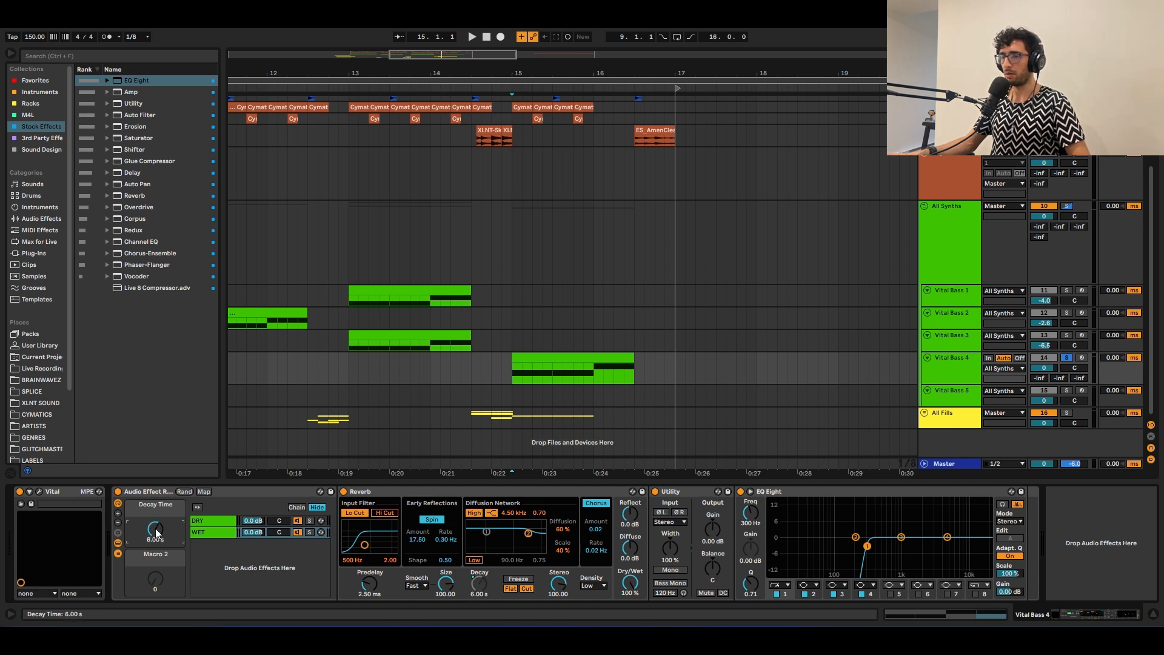
Map the Utility's Gain to Macro 2 and set the mapping's maximum to 8 dB.
{"action": "left_click", "coordinate": [206, 491]}
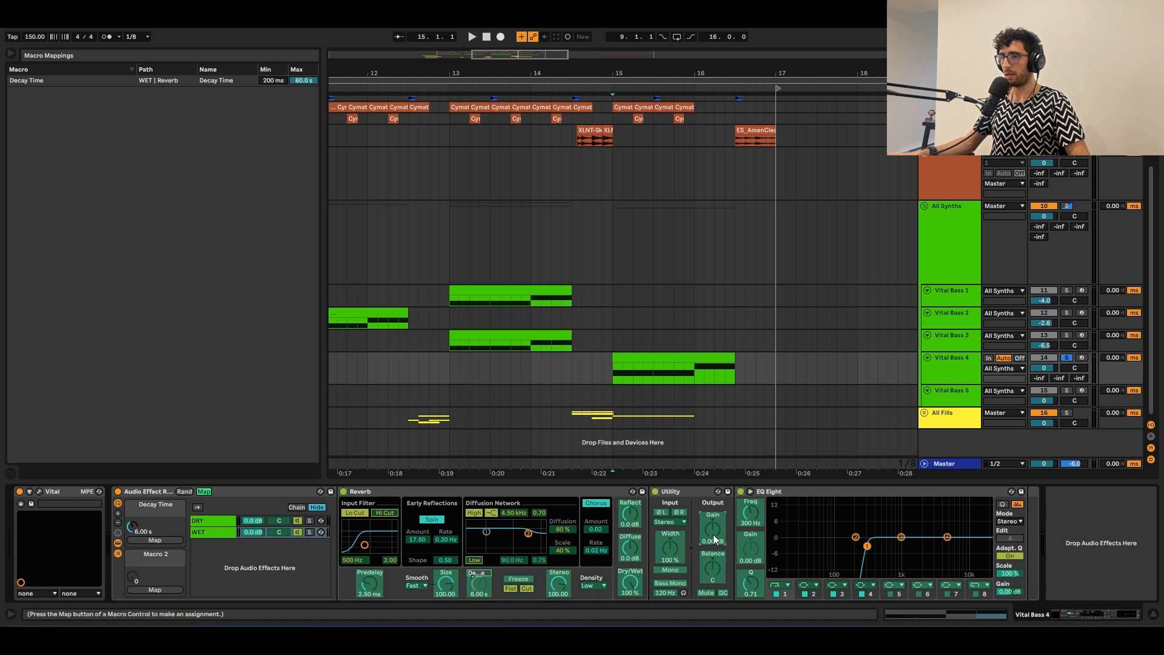
{"action": "left_click", "coordinate": [164, 587]}
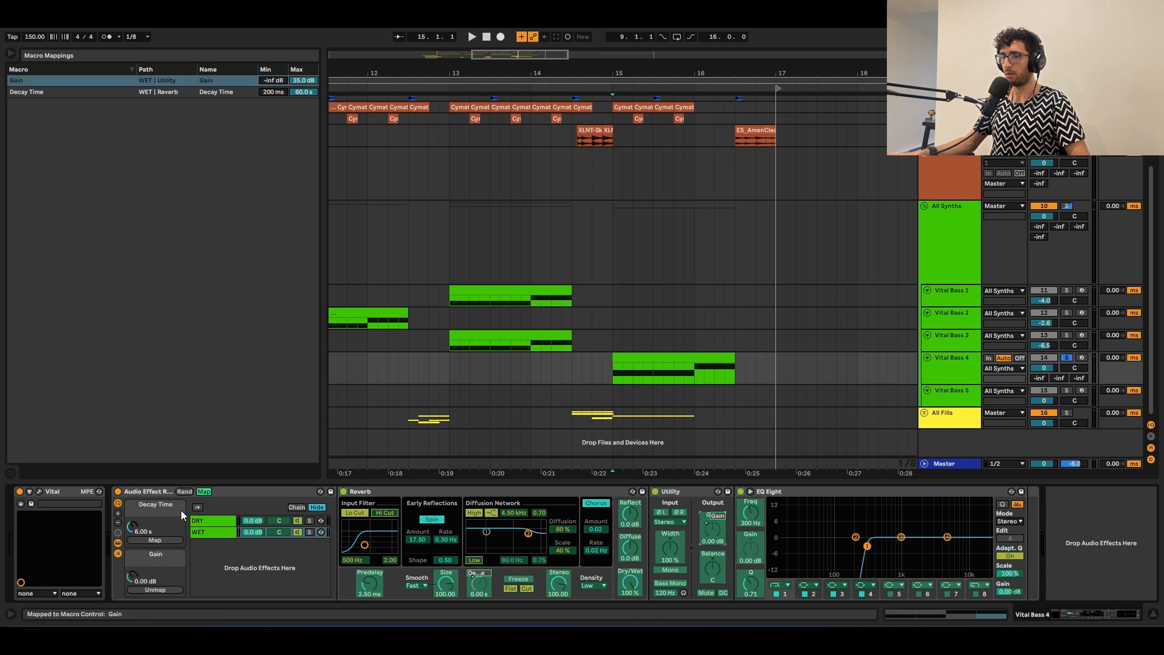
{"action": "left_click", "coordinate": [204, 493]}
{"action": "left_click", "coordinate": [204, 493]}
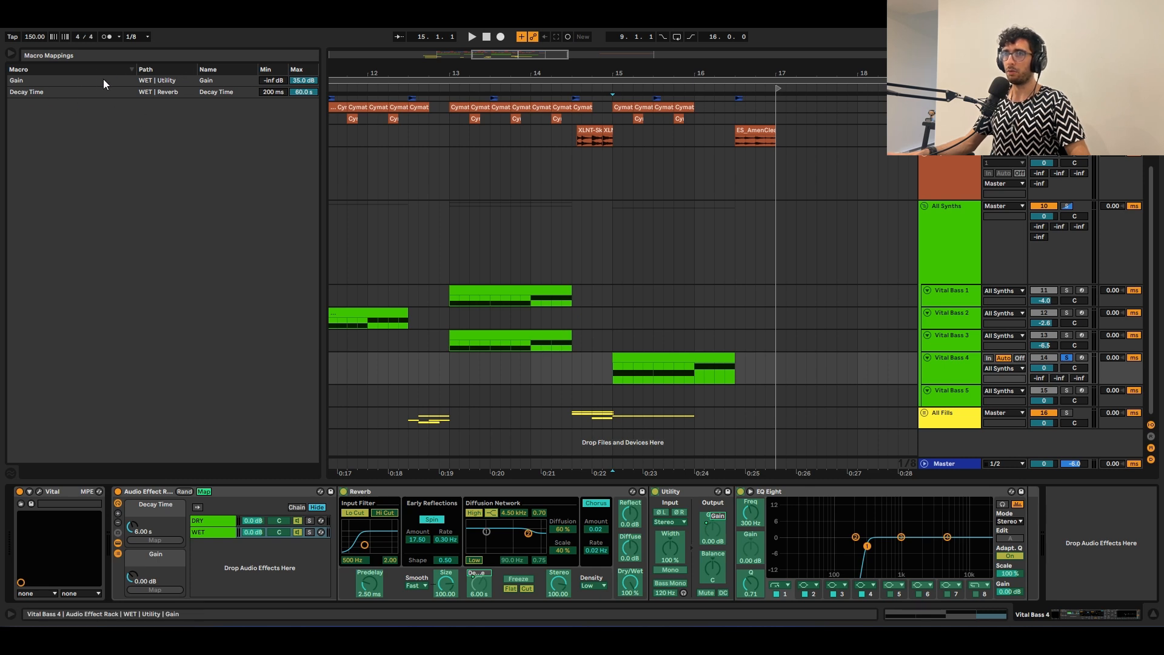
{"action": "left_click_drag", "start_coordinate": [299, 83], "coordinate": [299, 103]}
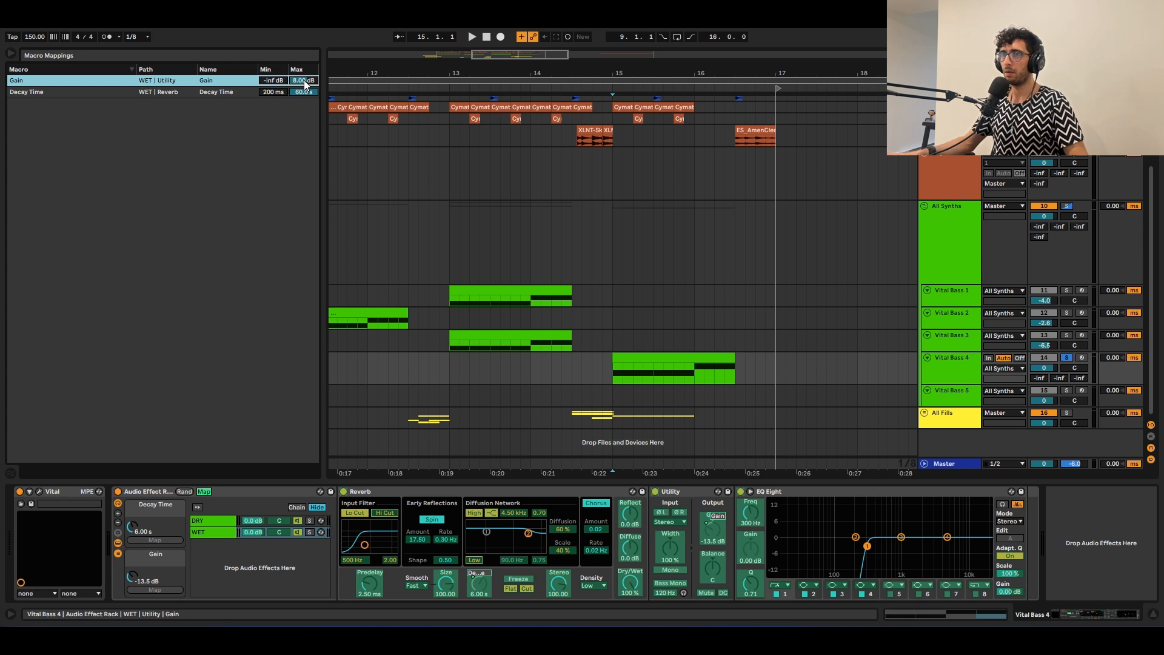
{"action": "key", "text": "ctrl+m"}
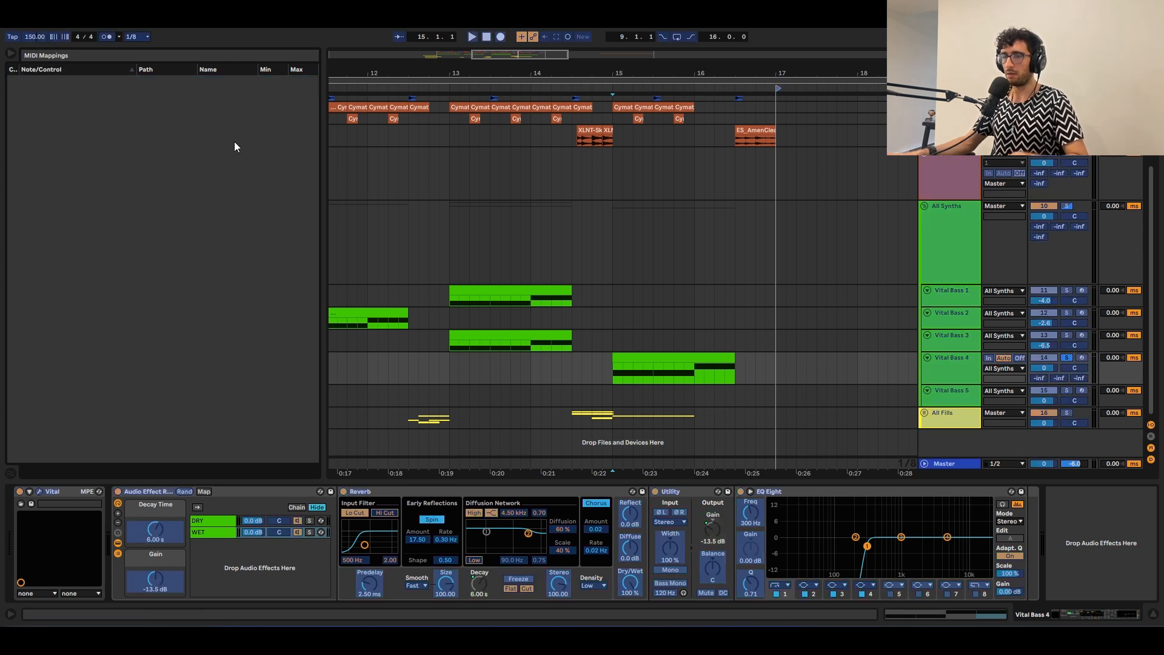
{"action": "key", "text": "ctrl+m"}
Test the Gain macro by raising it to 8 dB, then lower it to -inf dB.
{"action": "left_click_drag", "start_coordinate": [158, 585], "coordinate": [158, 543]}
{"action": "left_click", "coordinate": [715, 530]}
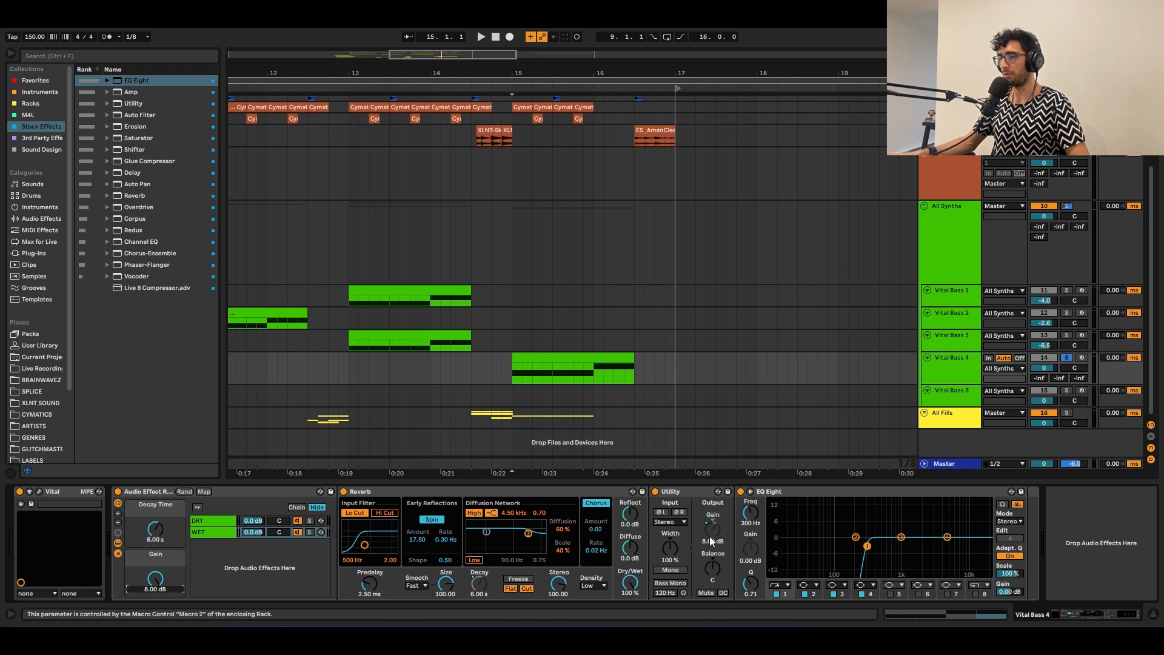
{"action": "left_click", "coordinate": [161, 579]}
{"action": "mouse_move", "coordinate": [160, 579]}
{"action": "left_mouse_down"}
{"action": "mouse_move", "coordinate": [161, 636]}
{"action": "mouse_move", "coordinate": [156, 561]}
{"action": "mouse_move", "coordinate": [161, 615]}
{"action": "mouse_move", "coordinate": [158, 564]}
{"action": "mouse_move", "coordinate": [157, 600]}
{"action": "left_mouse_up"}
Play the Vital Bass 4 clip with the Gain macro at -inf dB and inspect the DRY and WET chains.
{"action": "left_click", "coordinate": [490, 366]}
{"action": "left_click", "coordinate": [542, 369]}
{"action": "left_click", "coordinate": [529, 356]}
{"action": "left_click", "coordinate": [212, 520]}
{"action": "left_click", "coordinate": [212, 532]}
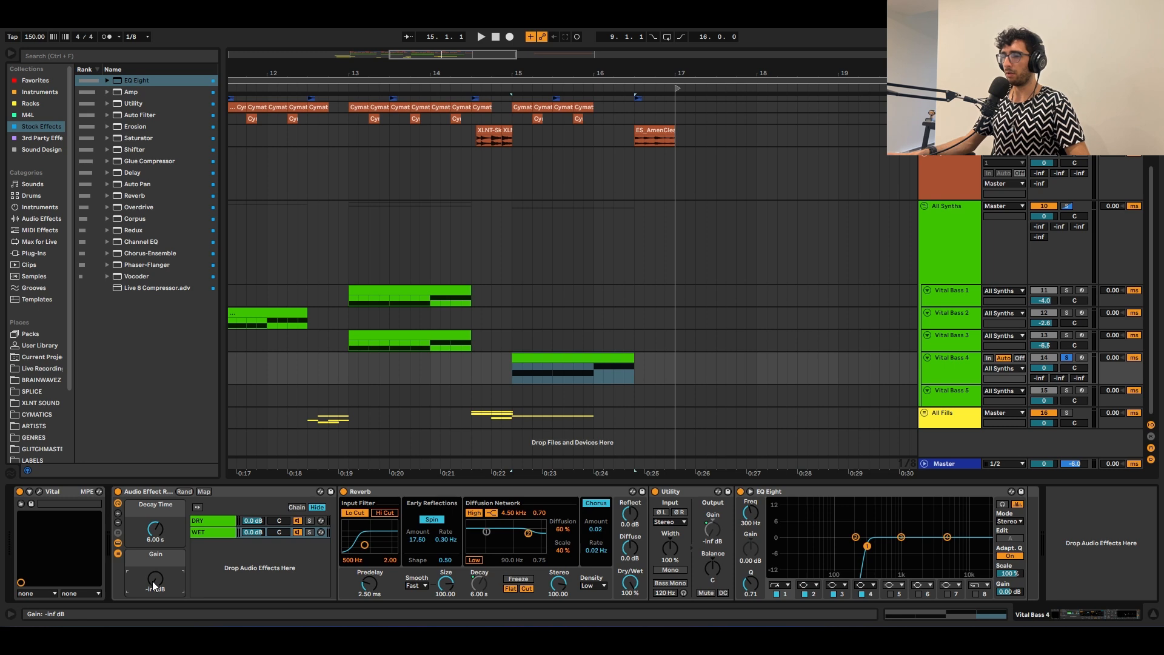
{"action": "key", "text": "space"}
{"action": "left_click", "coordinate": [214, 521]}
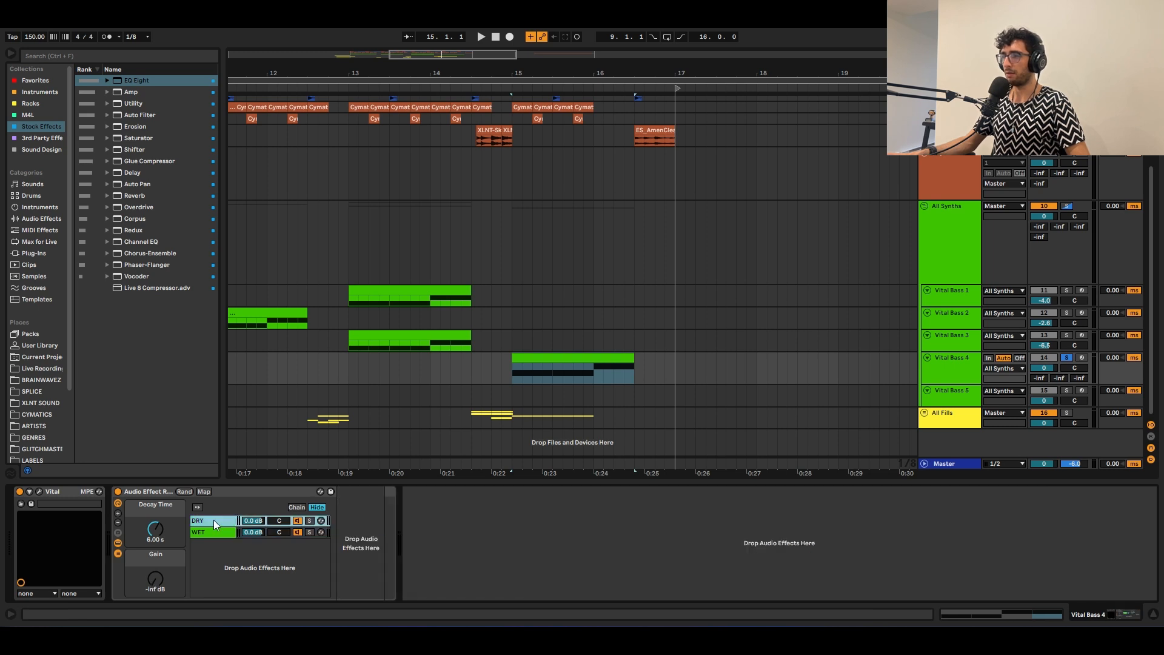
{"action": "left_click", "coordinate": [214, 532]}
{"action": "left_click", "coordinate": [715, 524]}
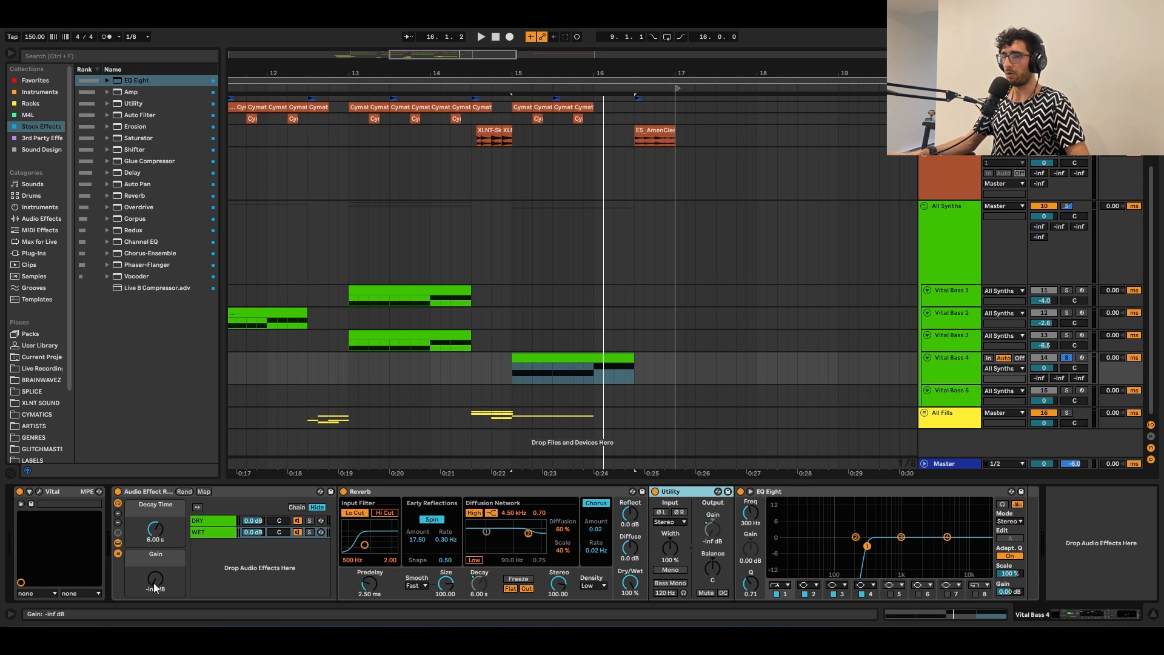
Try the Gain macro at about -26 dB, return it to -inf dB and play the bass.
{"action": "left_click_drag", "start_coordinate": [155, 572], "coordinate": [156, 567]}
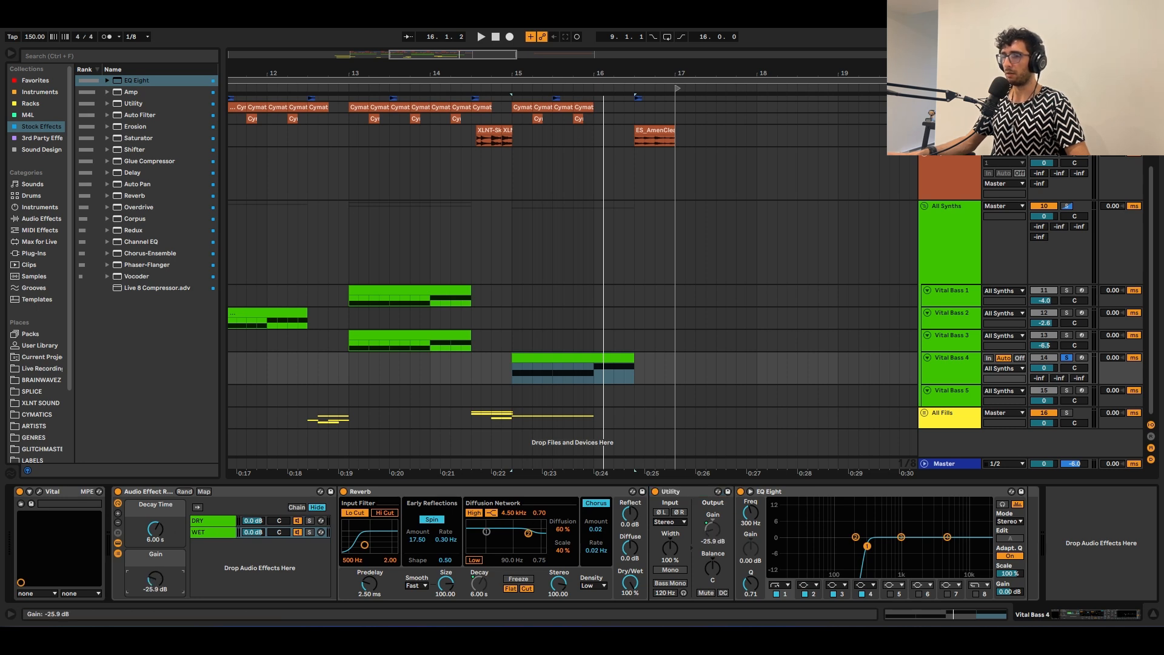
{"action": "left_click_drag", "start_coordinate": [155, 587], "coordinate": [156, 612]}
{"action": "key", "text": "space"}
{"action": "key", "text": "space"}
Draw a half-bar Gain automation ramp from -inf to 8 dB at bar 15 on Vital Bass 4 and duplicate it twice.
{"action": "key", "text": "a"}
{"action": "key", "text": "a"}
{"action": "key", "text": "a"}
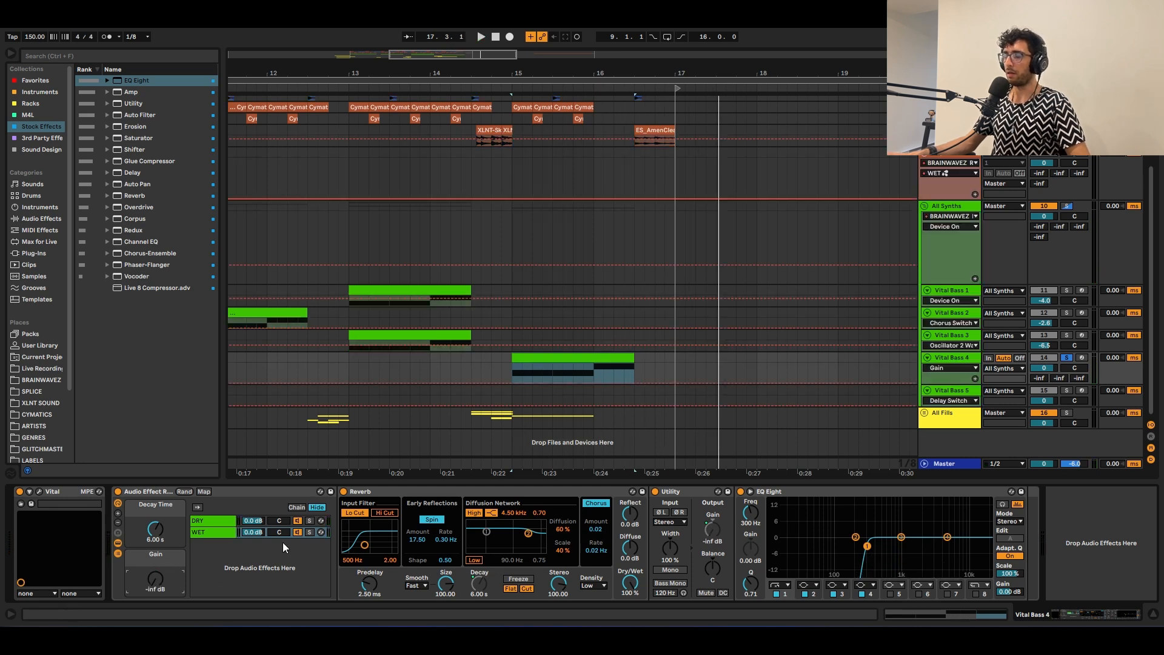
{"action": "left_click", "coordinate": [512, 368]}
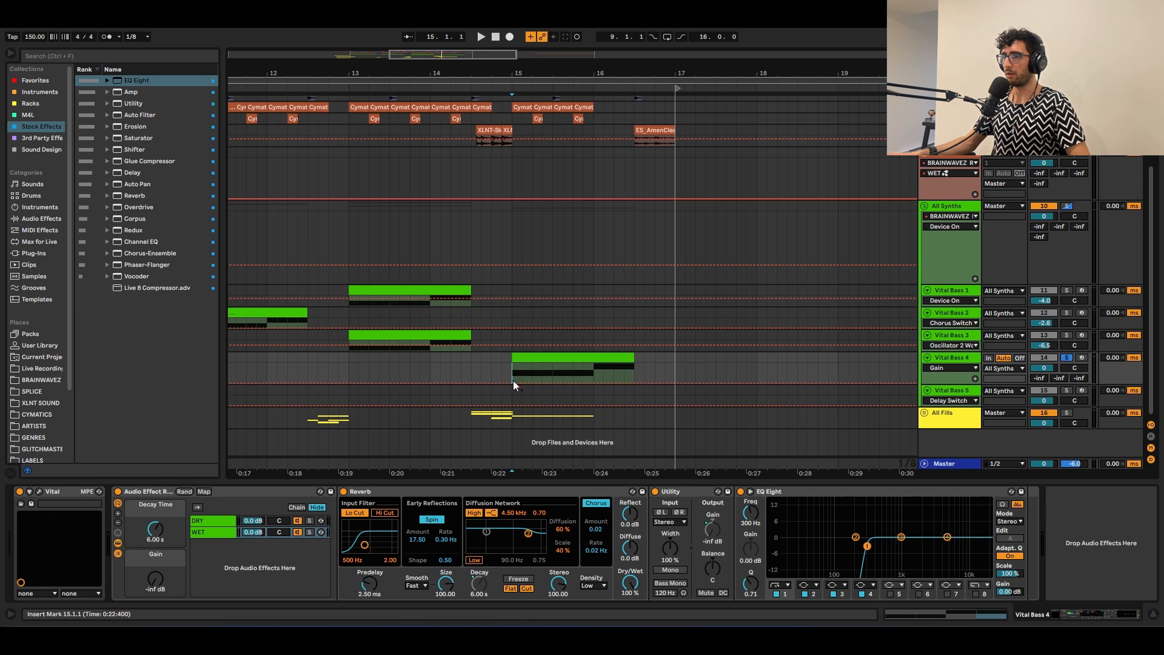
{"action": "left_click", "coordinate": [513, 381]}
{"action": "left_click_drag", "start_coordinate": [551, 383], "coordinate": [515, 367]}
{"action": "key", "text": "ctrl+d"}
{"action": "key", "text": "ctrl+d"}
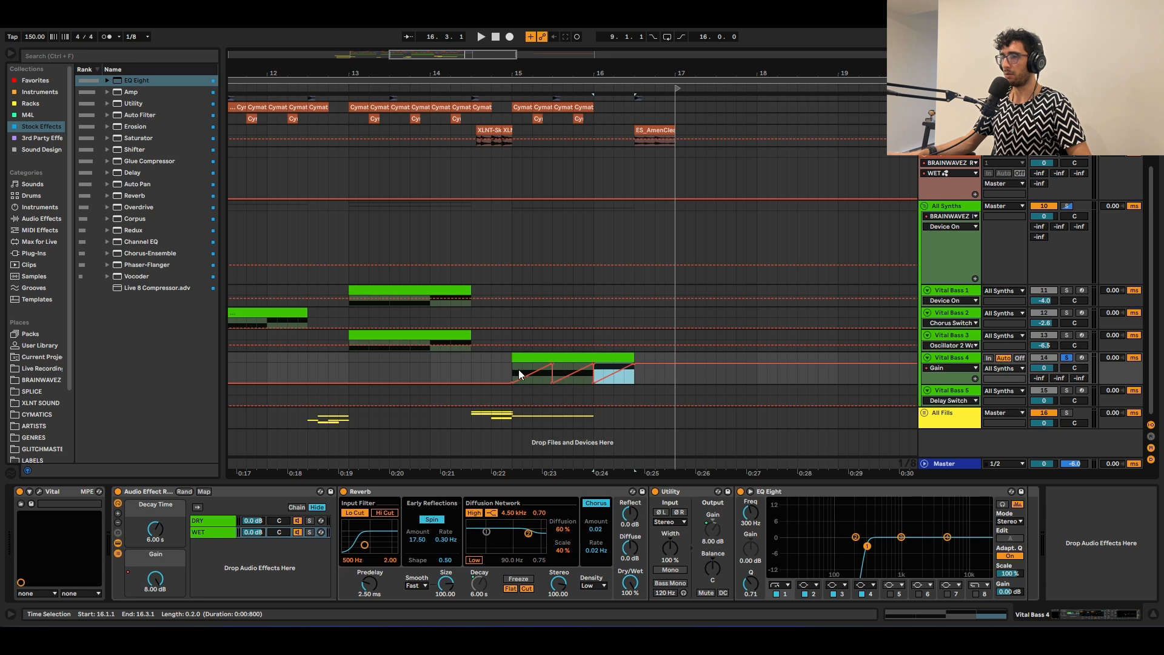
Drop the Gain automation sharply to -inf dB after the last ramp at 16.3.1 and play it from bar 16.
{"action": "left_click_drag", "start_coordinate": [678, 363], "coordinate": [679, 383]}
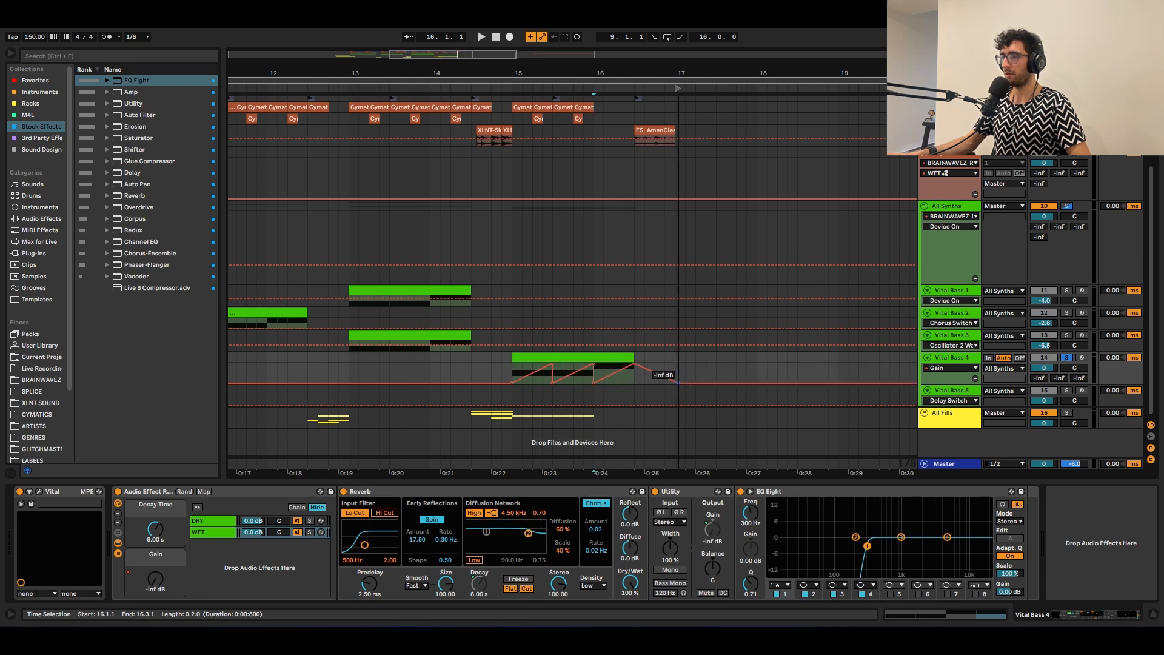
{"action": "key", "text": "ctrl+z"}
{"action": "key", "text": "ctrl+z"}
{"action": "key", "text": "space"}
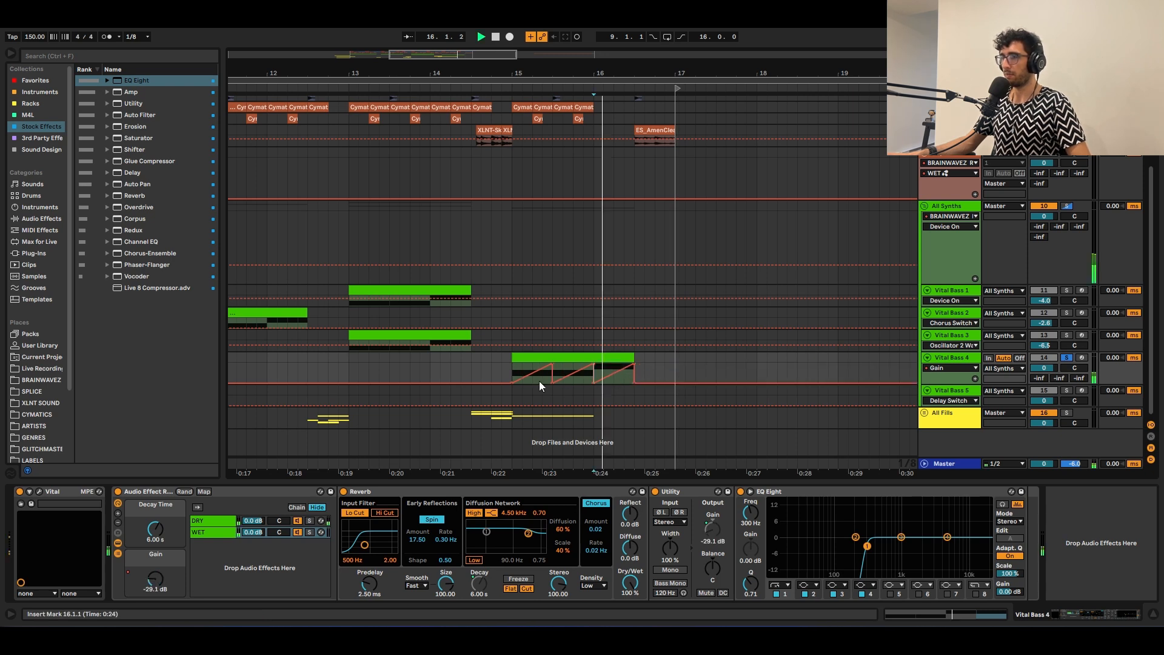
Select the Vital Bass 4 Gain ramps from 15.1.1 to 16.3.1, lower their peaks to about 0 dB and play them.
{"action": "left_click", "coordinate": [511, 363]}
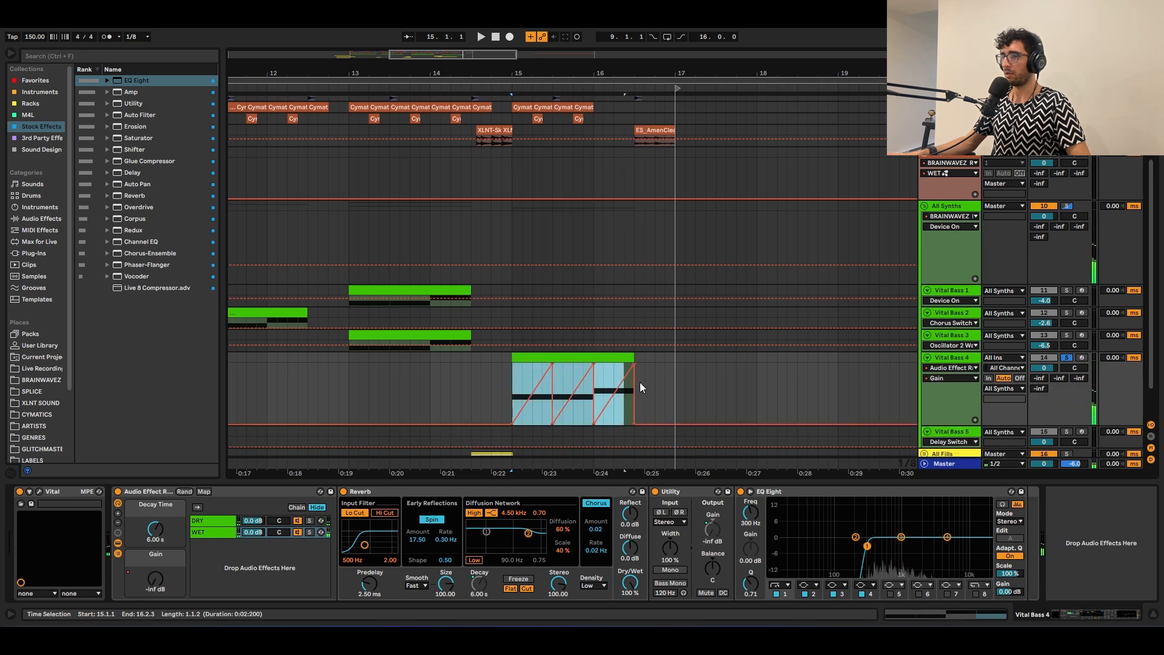
{"action": "left_click_drag", "start_coordinate": [655, 382], "coordinate": [678, 388]}
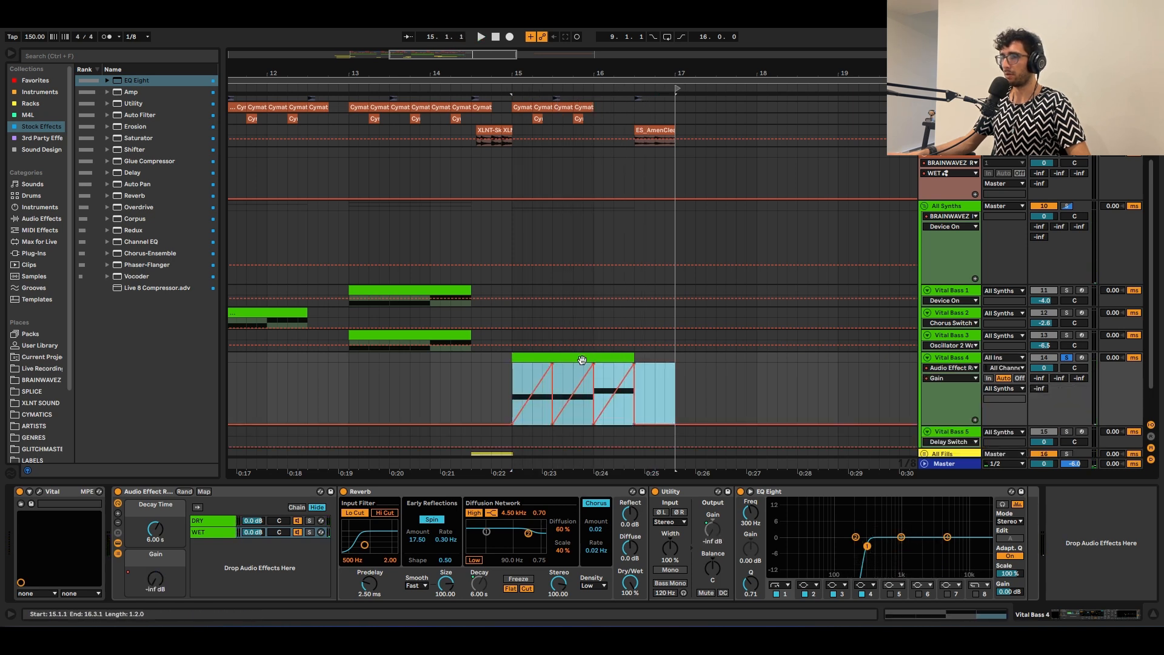
{"action": "left_click_drag", "start_coordinate": [593, 365], "coordinate": [593, 372]}
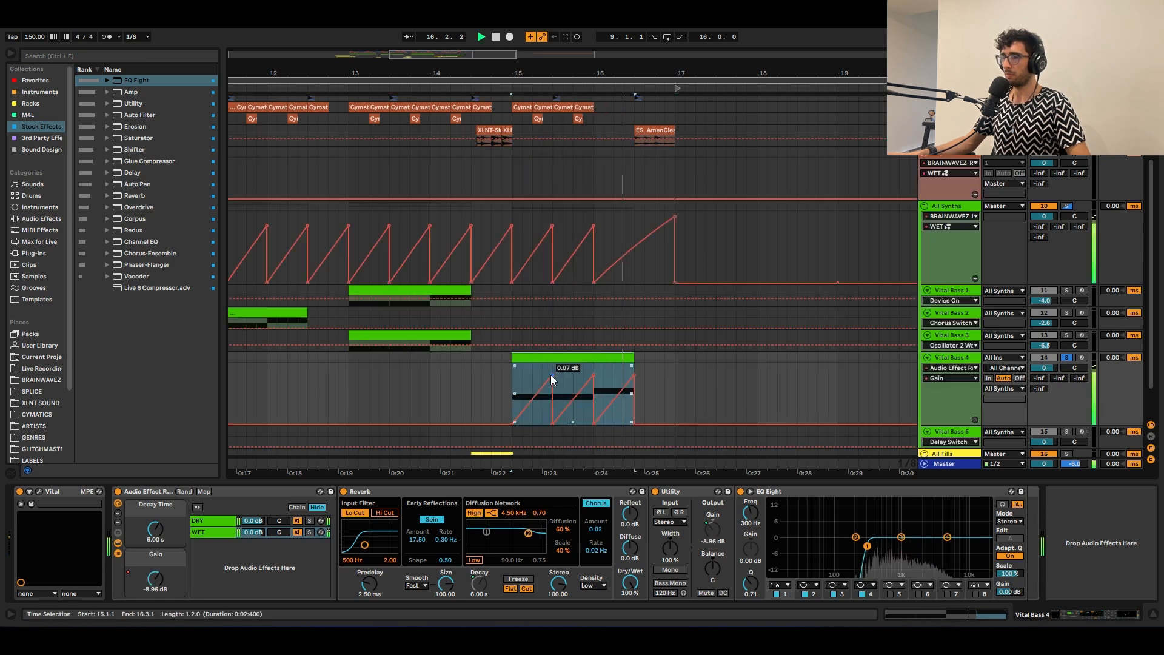
{"action": "key", "text": "space"}
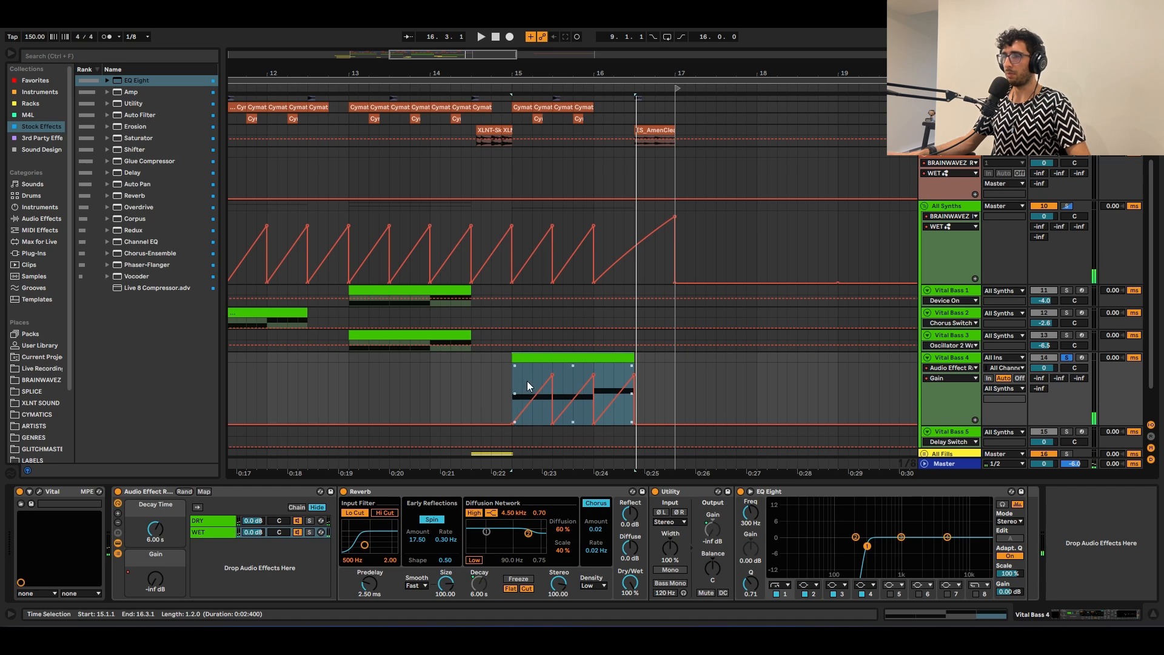
Switch the Gain macro to generic 0-127 values and hide the automation in the arrangement.
{"action": "key", "text": "a"}
{"action": "left_click", "coordinate": [530, 372]}
{"action": "key", "text": "a"}
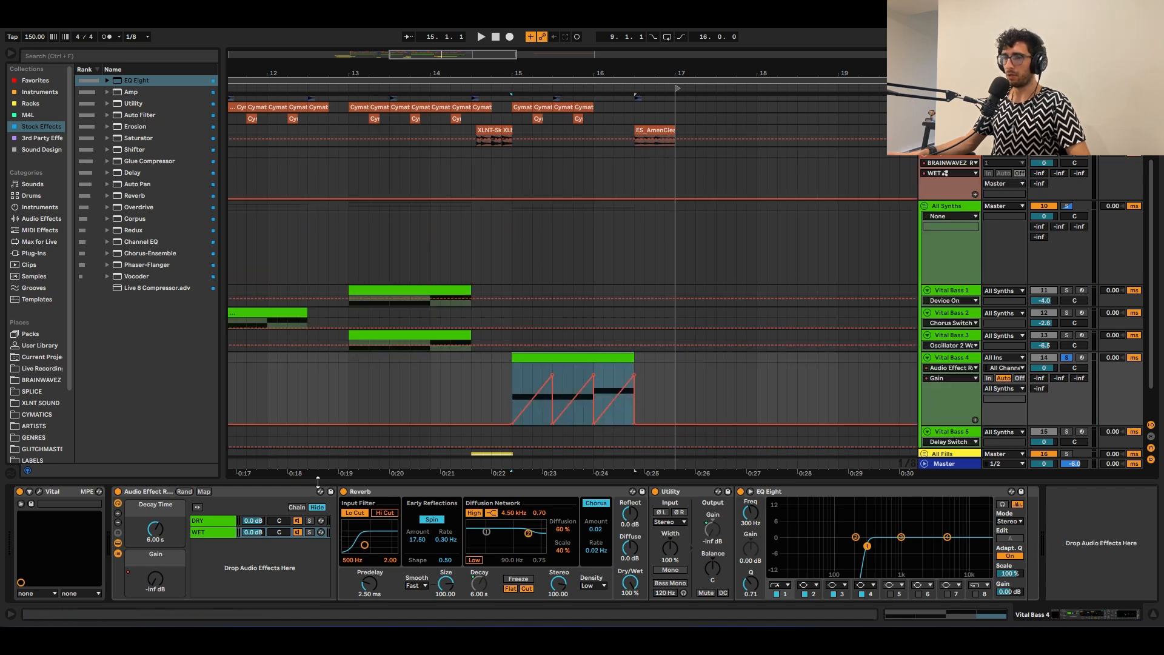
{"action": "right_click", "coordinate": [162, 570]}
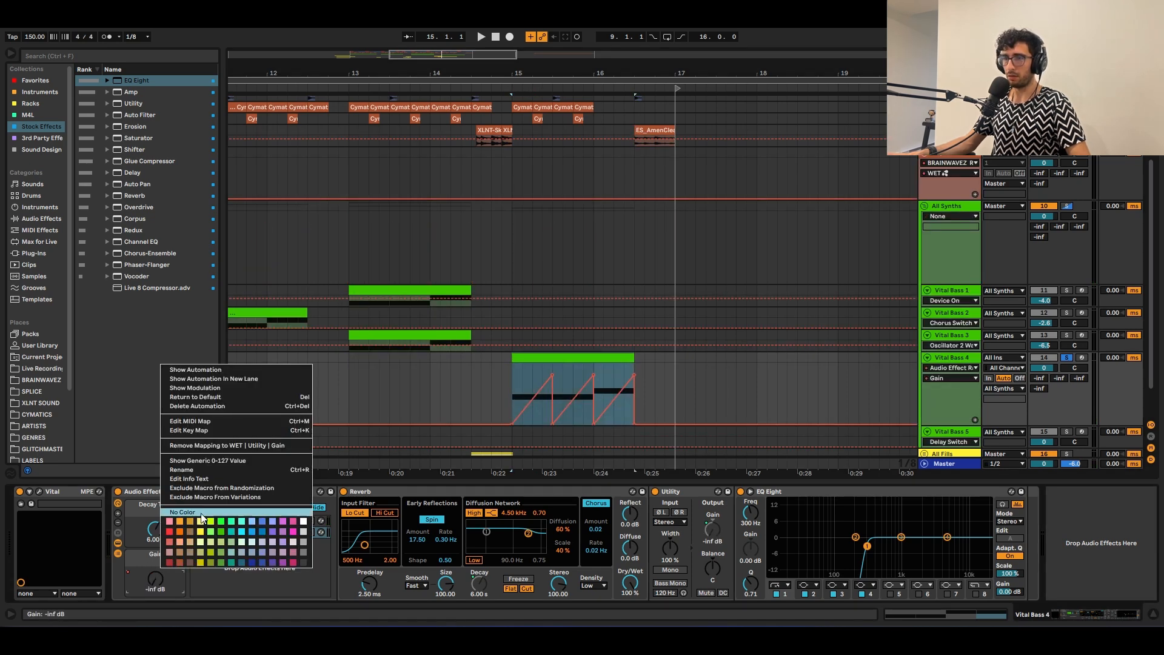
{"action": "left_click", "coordinate": [210, 459]}
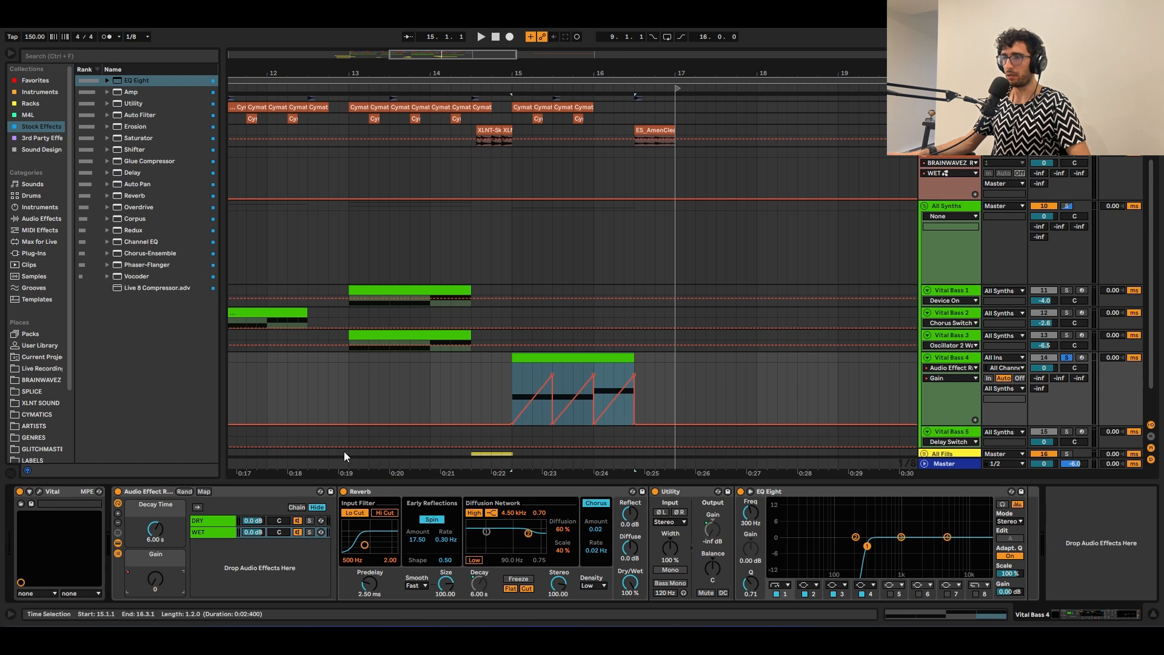
{"action": "key", "text": "a"}
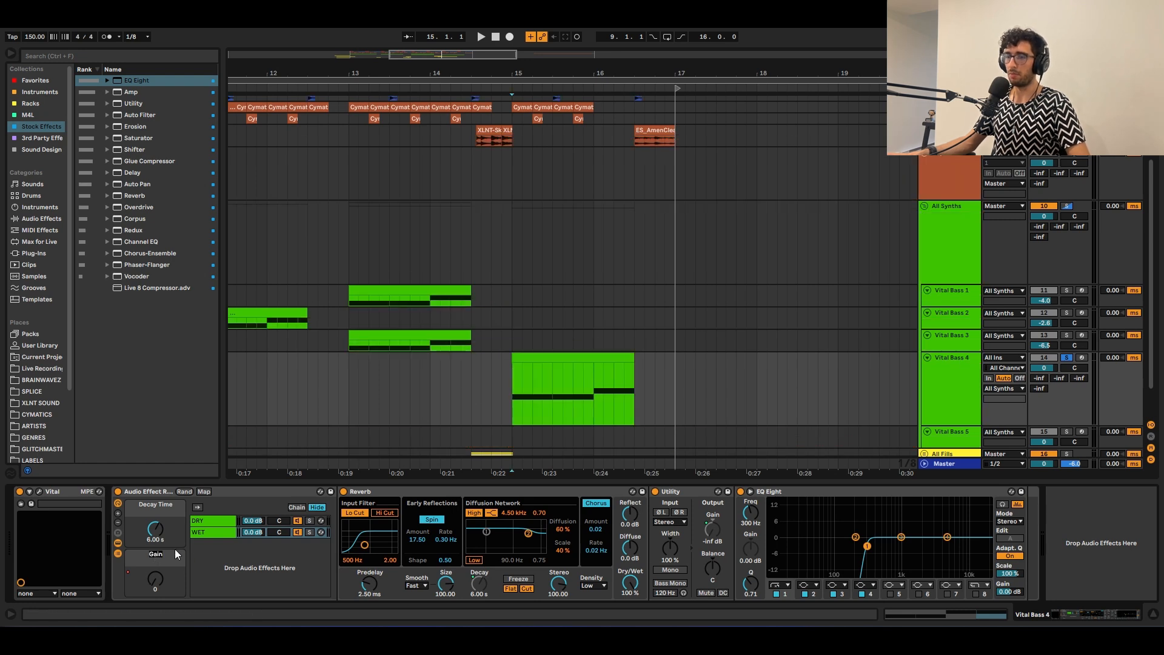
Rename the Decay Time macro DECAY and the Gain macro WET, adding an emoji after WET.
{"action": "left_click", "coordinate": [162, 504]}
{"action": "key", "text": "ctrl+r"}
{"action": "type", "text": "d"}
{"action": "key", "text": "BackSpace"}
{"action": "type", "text": "DECAY"}
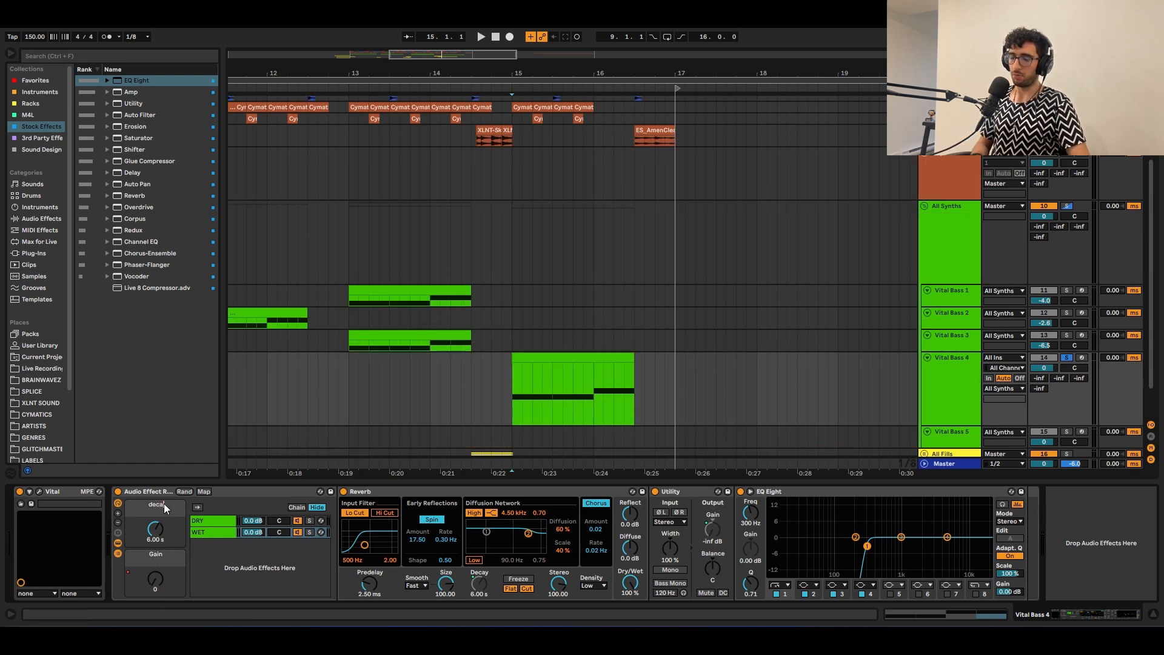
{"action": "key", "text": "Tab"}
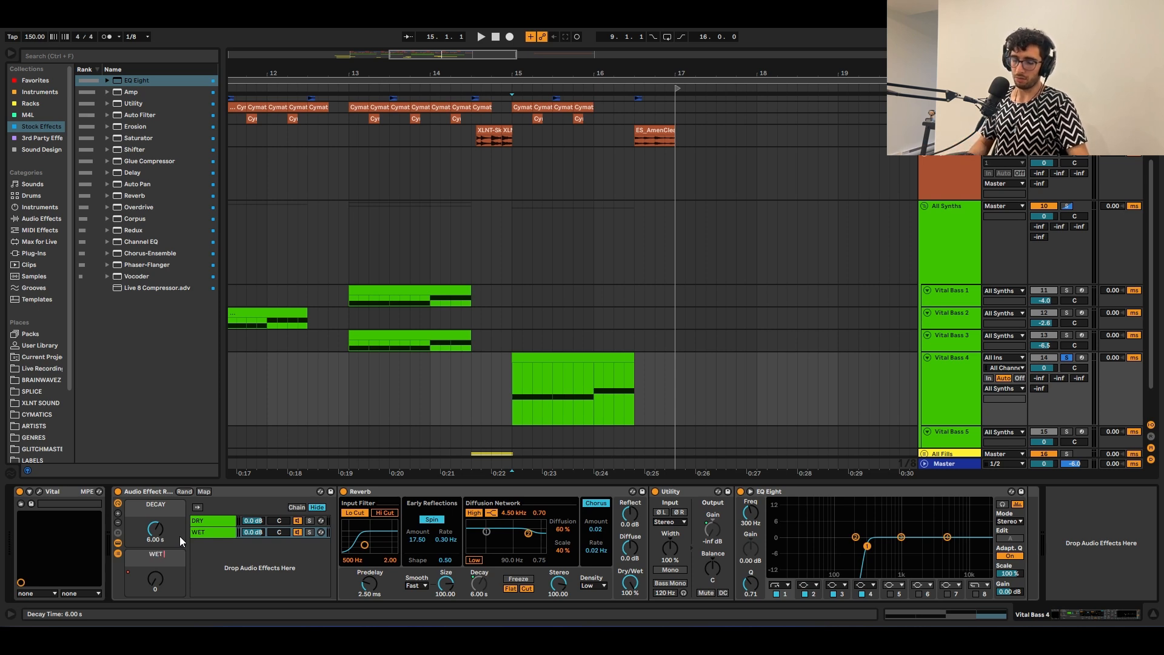
{"action": "key", "text": "super+period"}
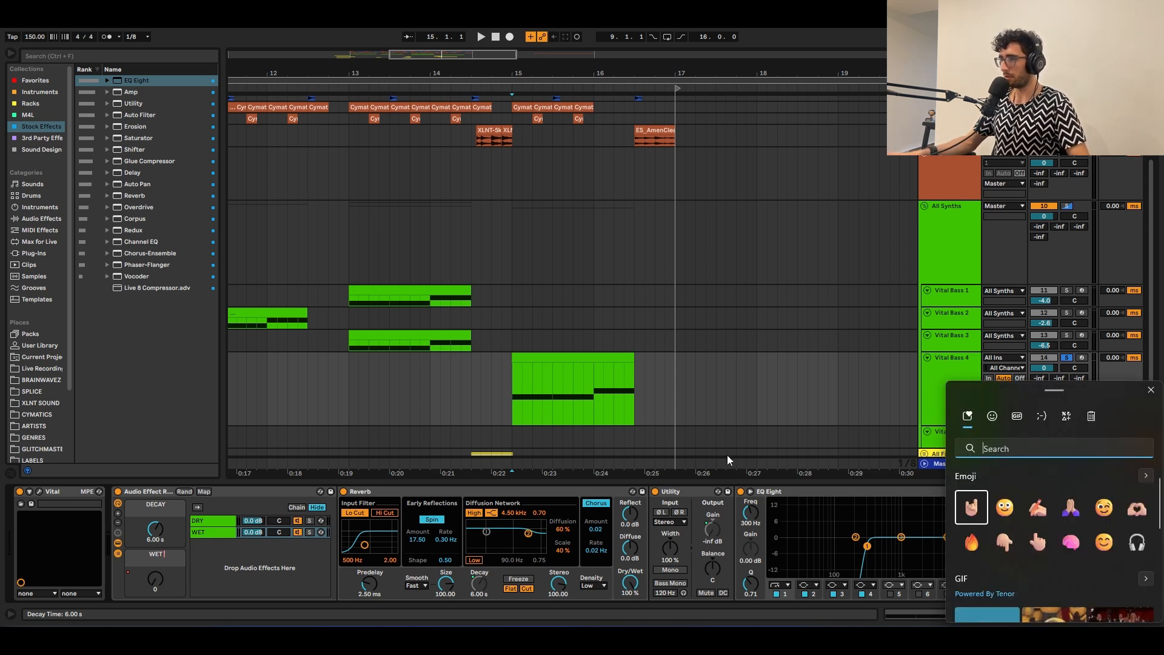
{"action": "left_click", "coordinate": [168, 557]}
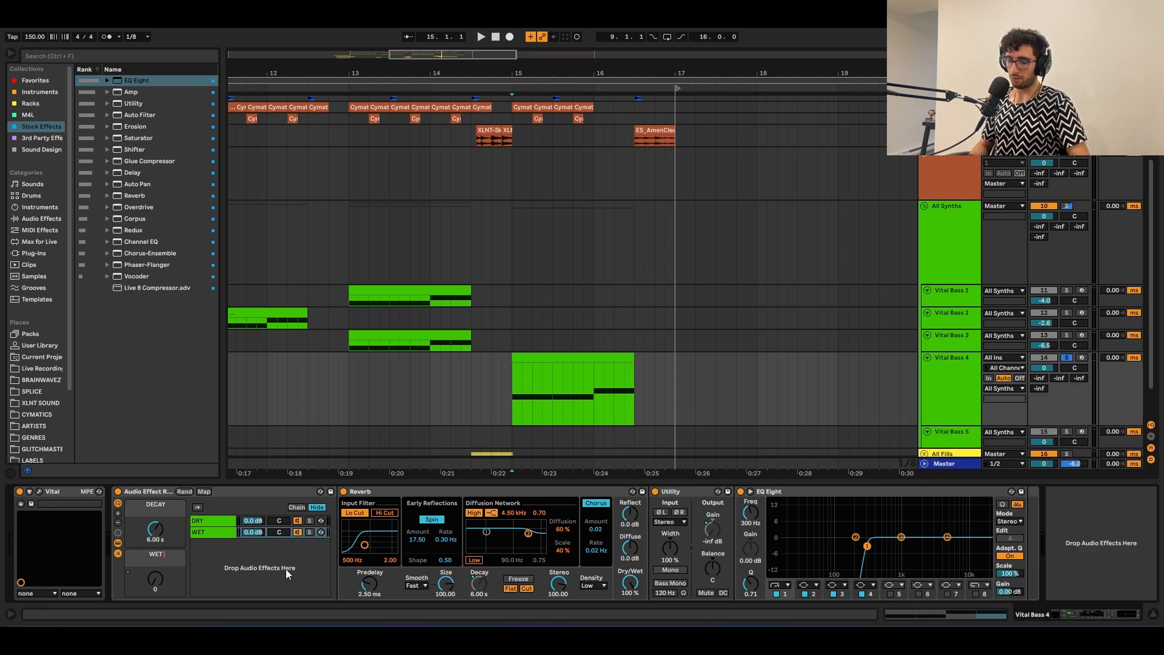
{"action": "key", "text": "super+period"}
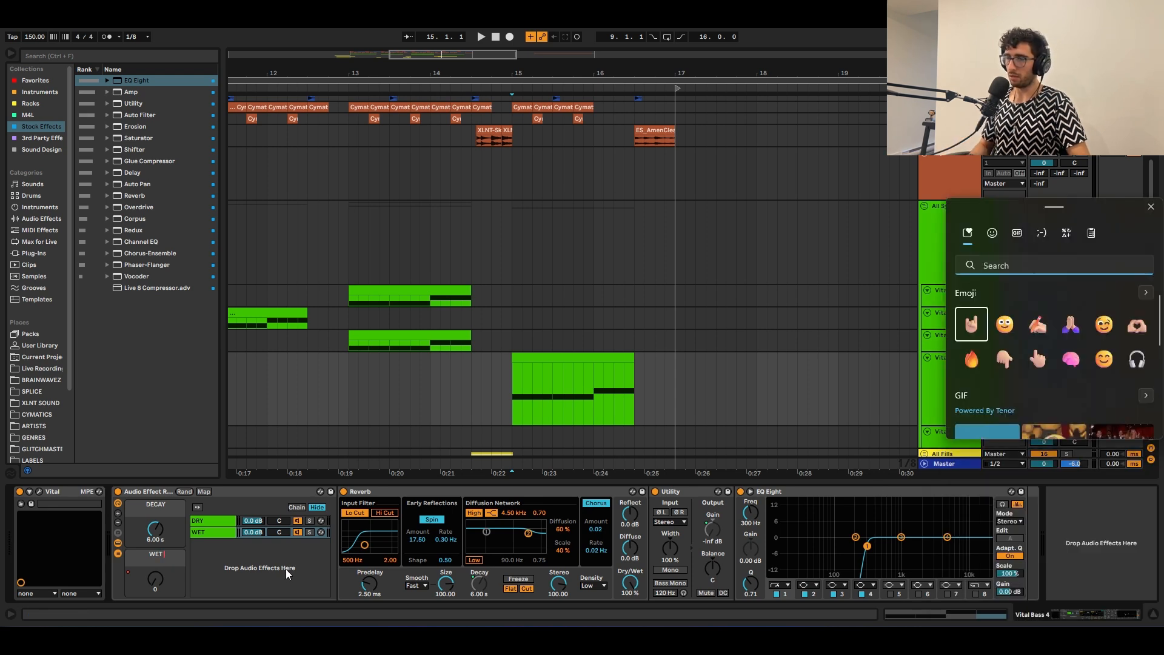
{"action": "key", "text": "Return"}
Color both macros red, collapse the rack to show only its macro controls and leave WET at 0.
{"action": "right_click", "coordinate": [140, 503]}
{"action": "left_click", "coordinate": [154, 496]}
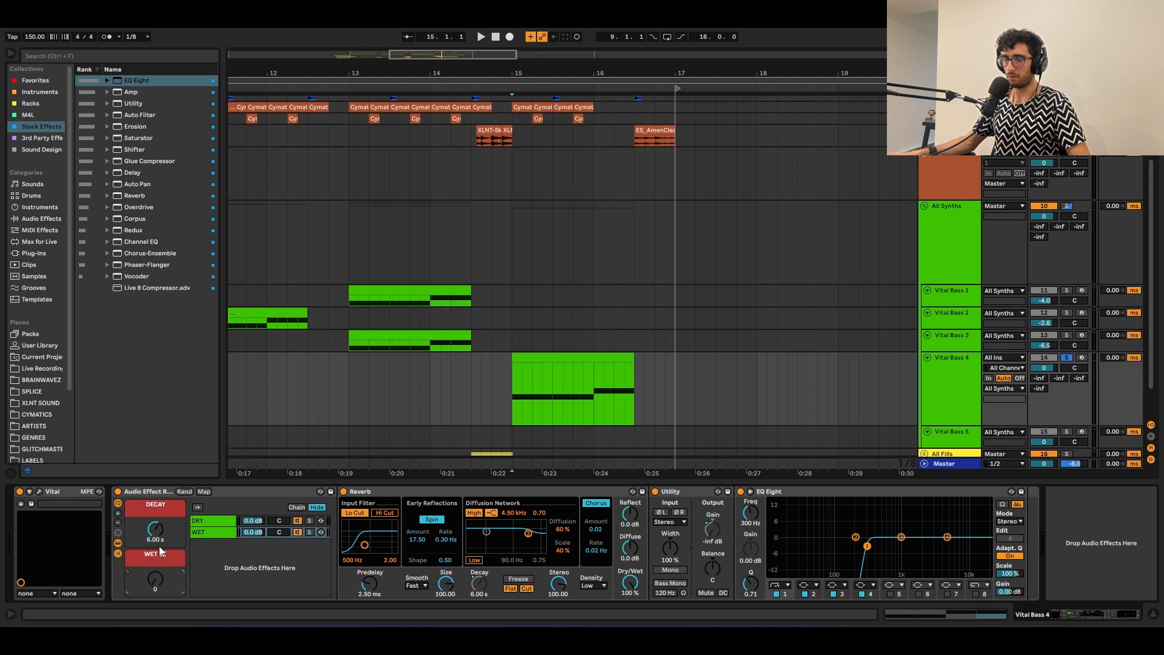
{"action": "left_click", "coordinate": [118, 546]}
{"action": "left_click", "coordinate": [118, 546]}
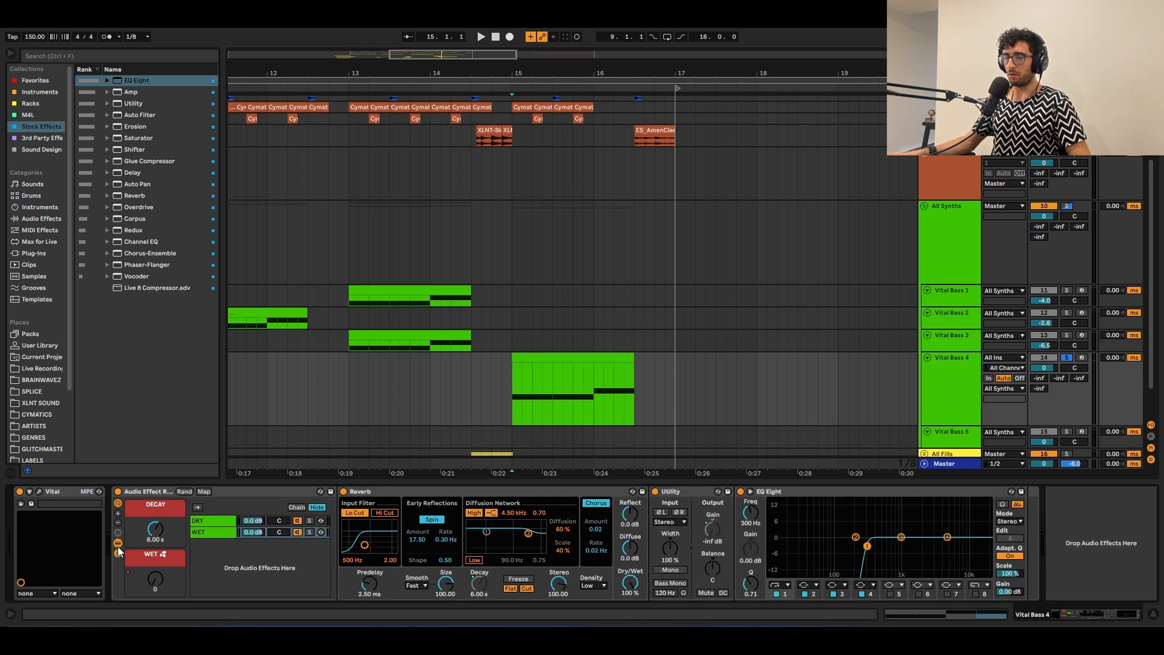
{"action": "left_click", "coordinate": [118, 551]}
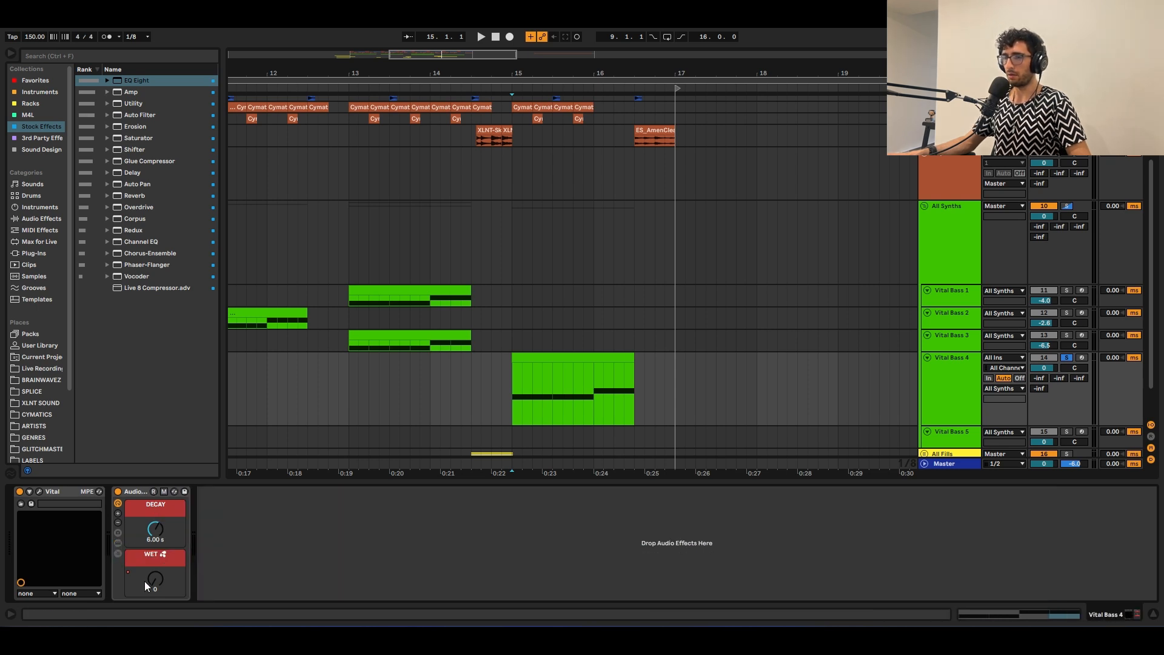
{"action": "mouse_move", "coordinate": [146, 580]}
{"action": "left_mouse_down"}
{"action": "mouse_move", "coordinate": [145, 554]}
{"action": "mouse_move", "coordinate": [155, 580]}
{"action": "mouse_move", "coordinate": [155, 521]}
{"action": "mouse_move", "coordinate": [155, 581]}
{"action": "left_mouse_up"}
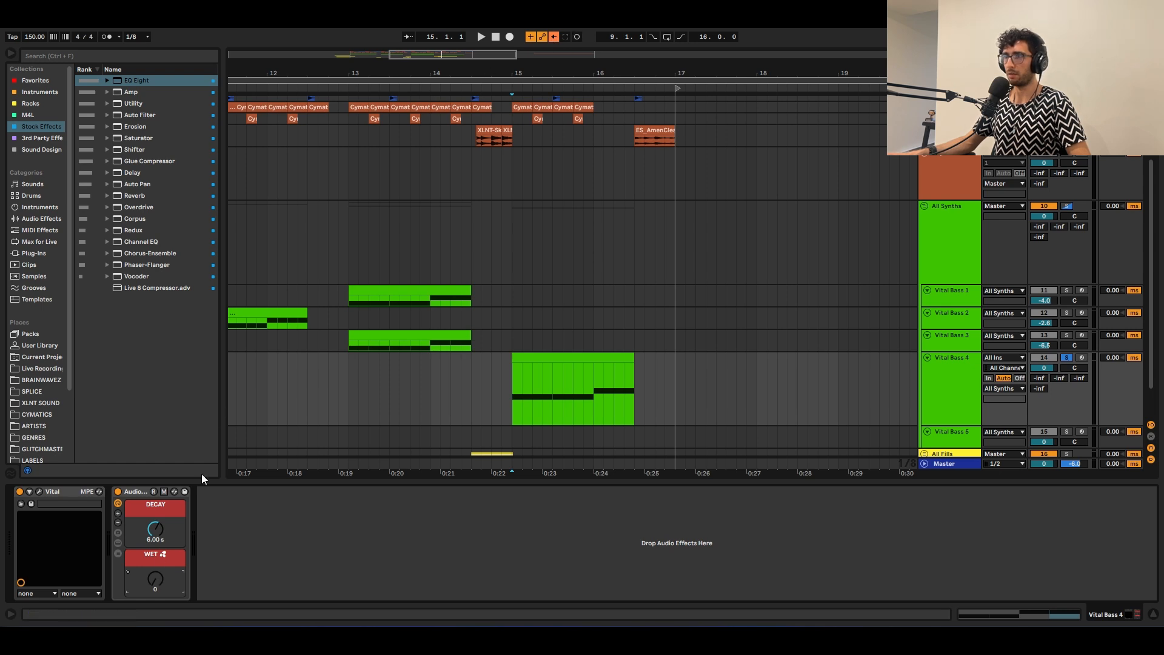
Place the insert marker at 16.3.1 on the snare group track and show its WET reverb automation.
{"action": "scroll", "coordinate": [561, 243], "scroll_direction": "up", "scroll_amount": 4}
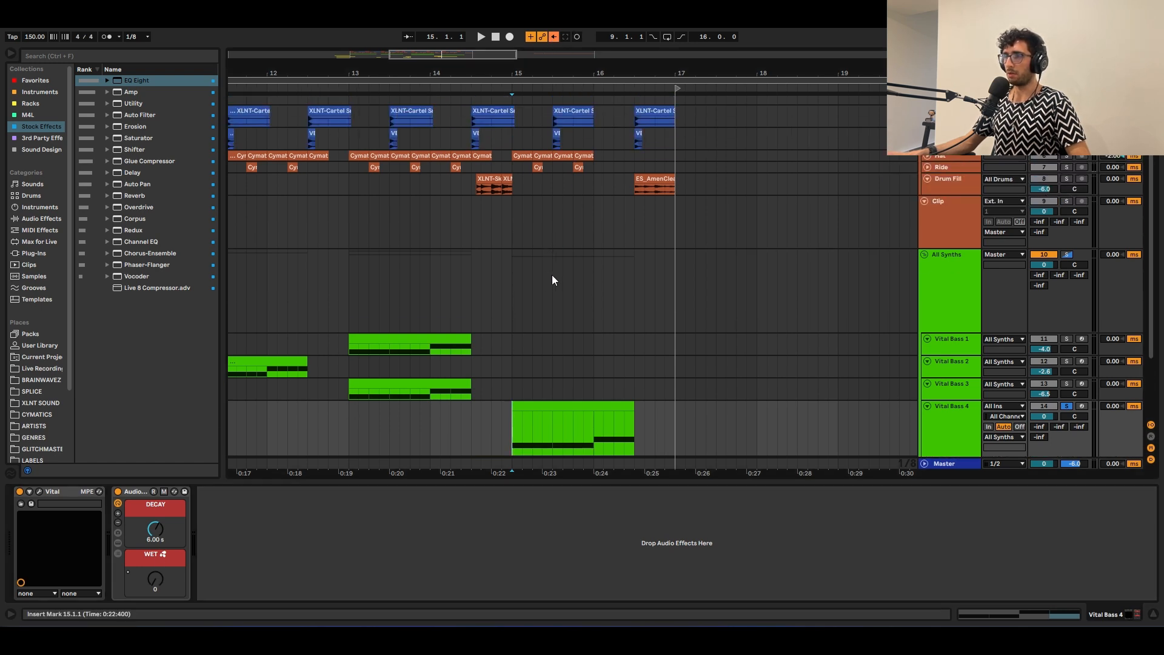
{"action": "scroll", "coordinate": [555, 294], "scroll_direction": "up", "scroll_amount": 1}
{"action": "left_click", "coordinate": [634, 161]}
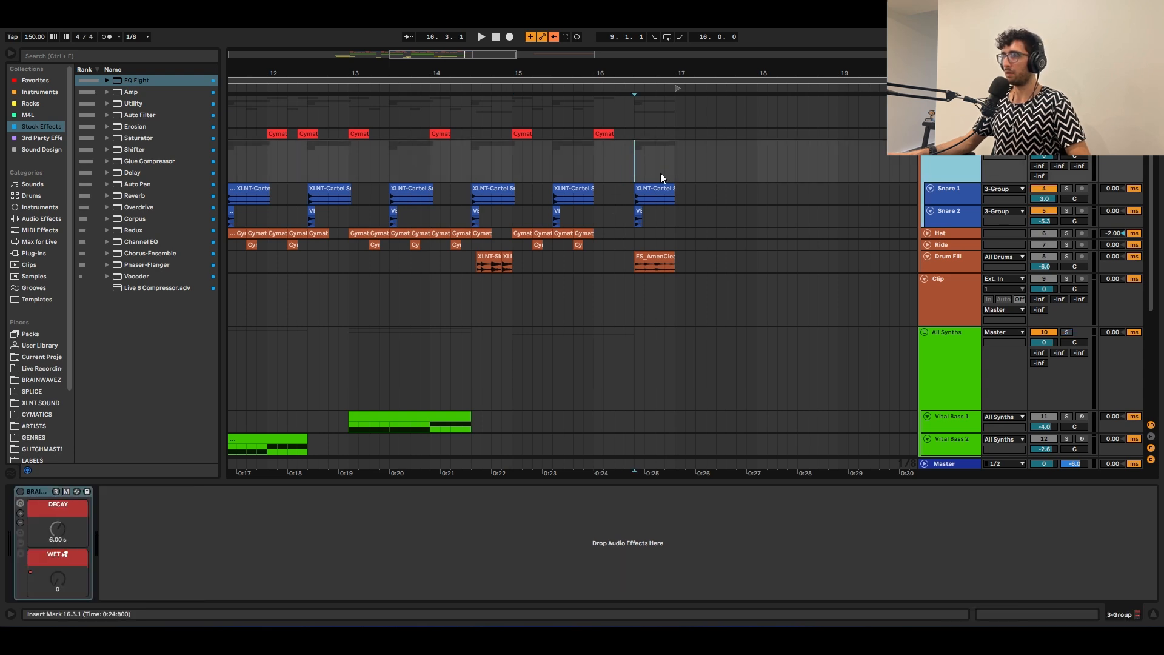
{"action": "left_click", "coordinate": [645, 163]}
{"action": "left_click", "coordinate": [635, 160]}
{"action": "left_click", "coordinate": [638, 186]}
{"action": "left_click", "coordinate": [638, 174]}
{"action": "key", "text": "a"}
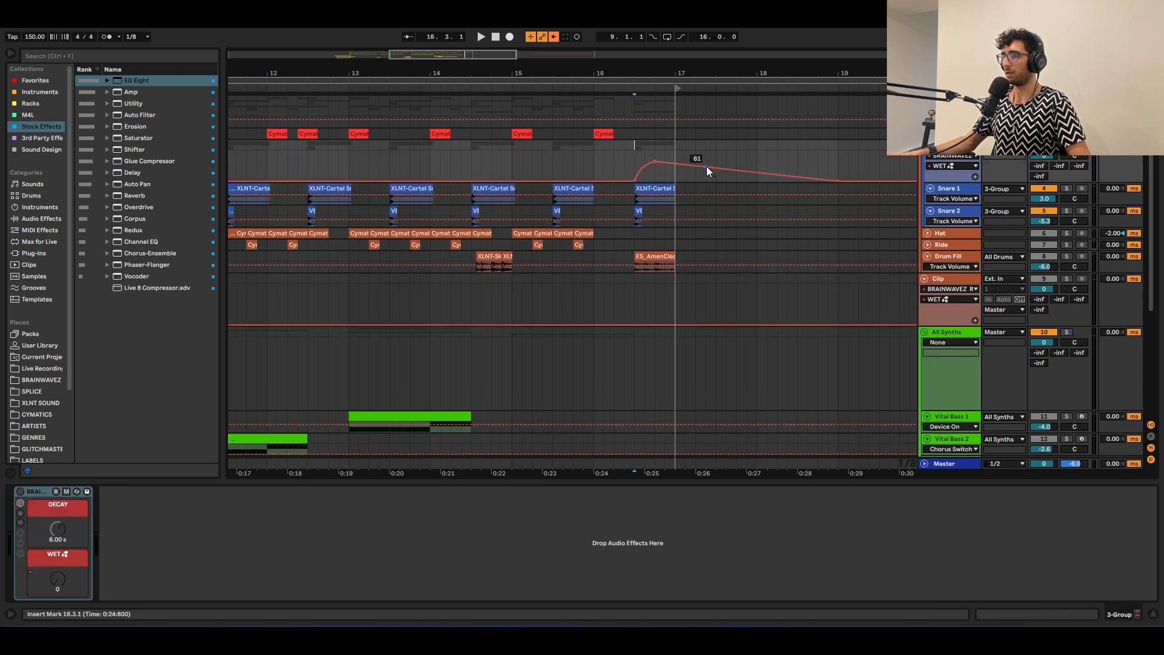
Trace the WET automation curve on the snare group and play the arrangement from 15.3.1 with the reverb rack bypassed.
{"action": "left_click_drag", "start_coordinate": [635, 156], "coordinate": [834, 162]}
{"action": "left_click", "coordinate": [620, 157]}
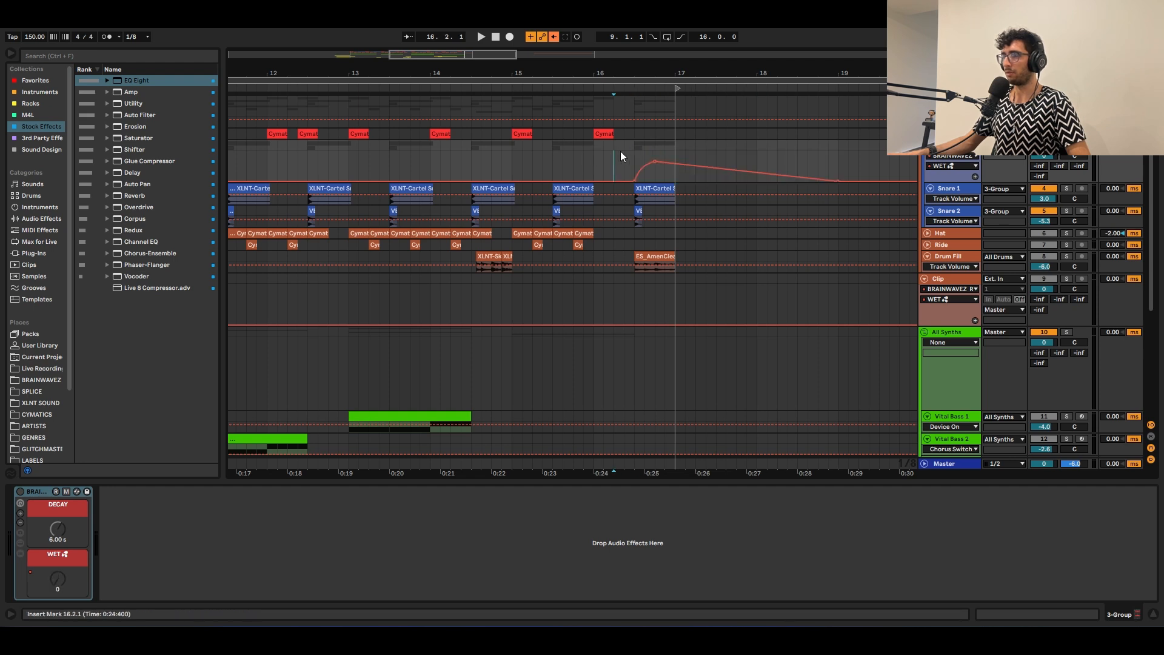
{"action": "left_click", "coordinate": [552, 158]}
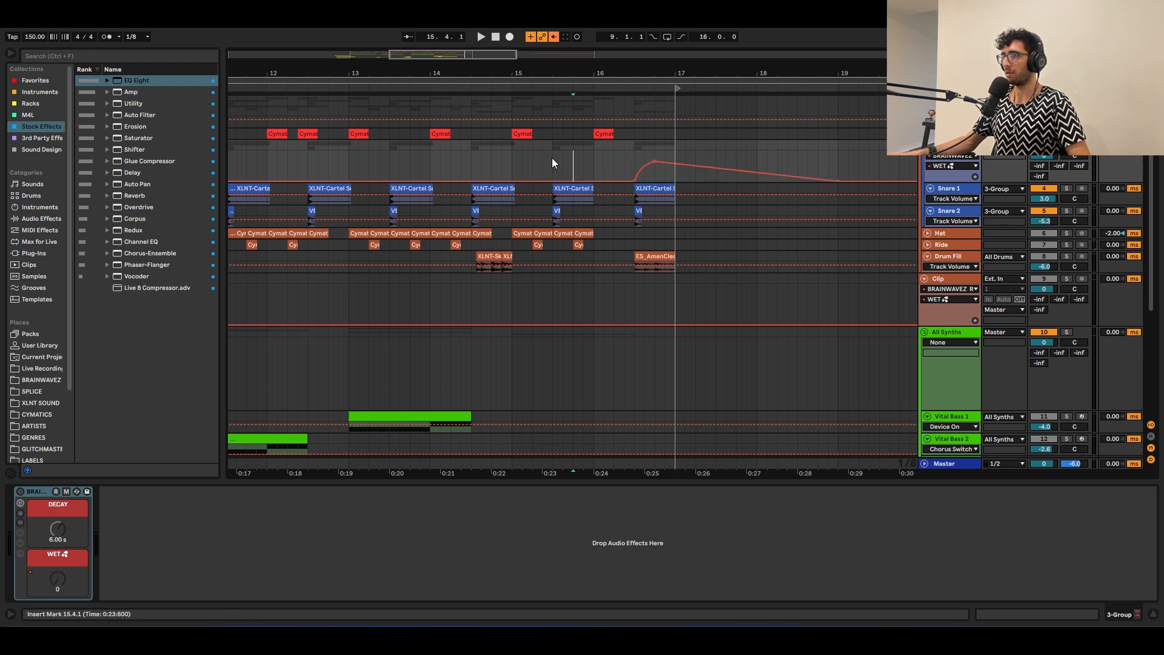
{"action": "key", "text": "space"}
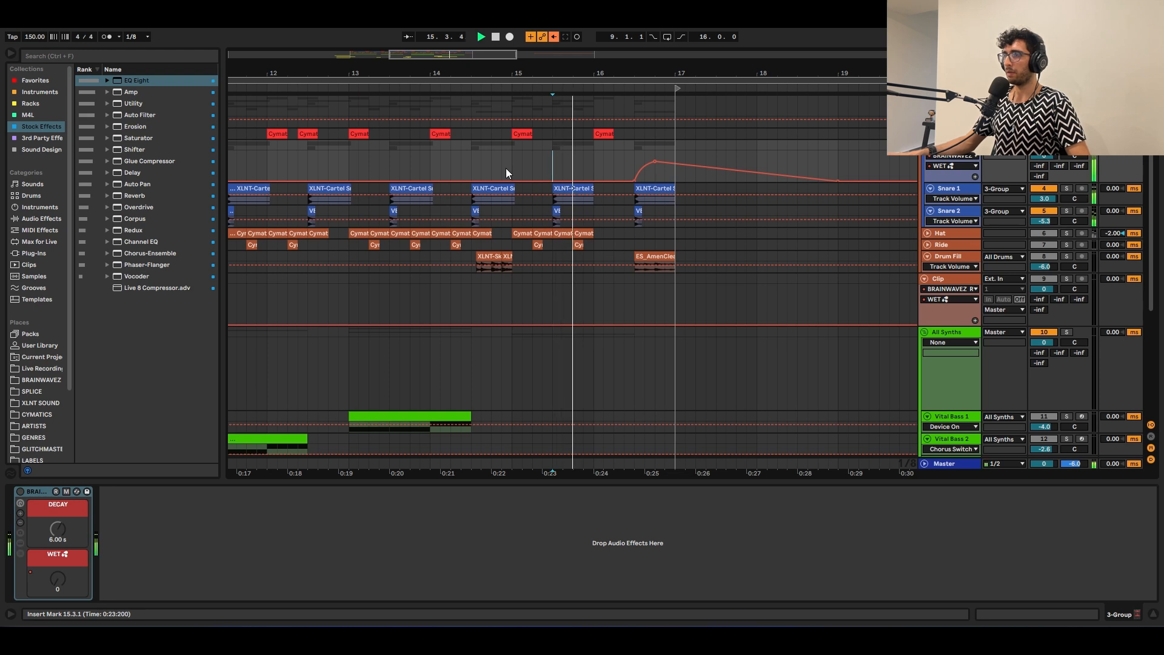
{"action": "key", "text": "space"}
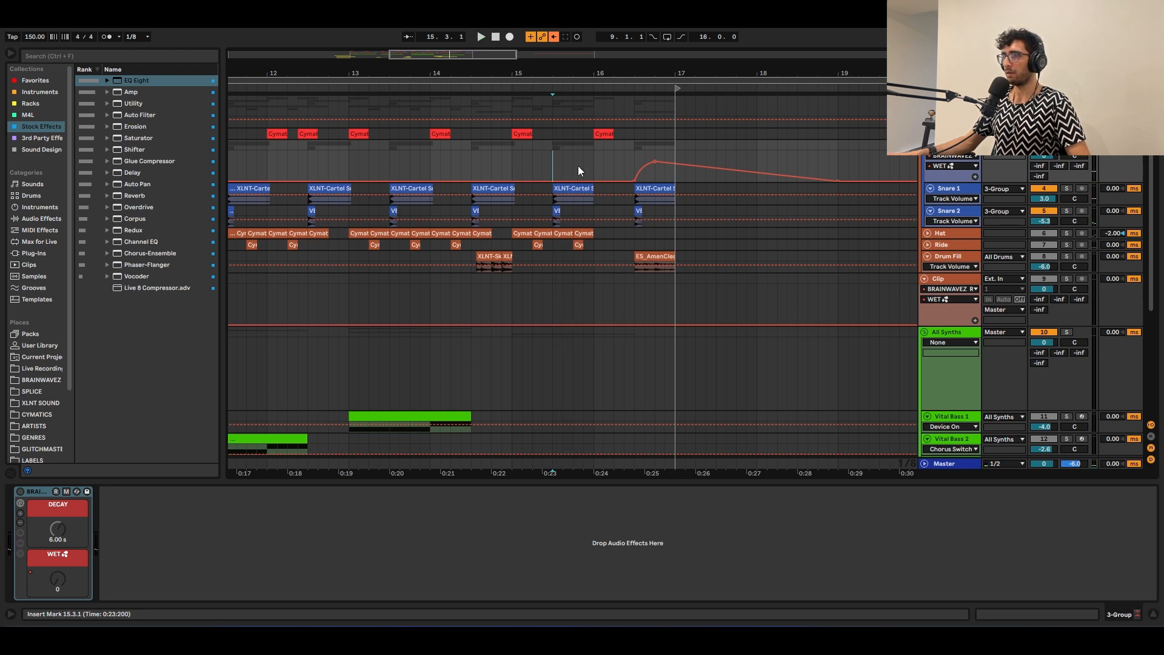
Play the last snare hit from 16.3.1 with the snare group's reverb rack active and hide the automation.
{"action": "key", "text": "a"}
{"action": "left_click", "coordinate": [635, 164]}
{"action": "key", "text": "space"}
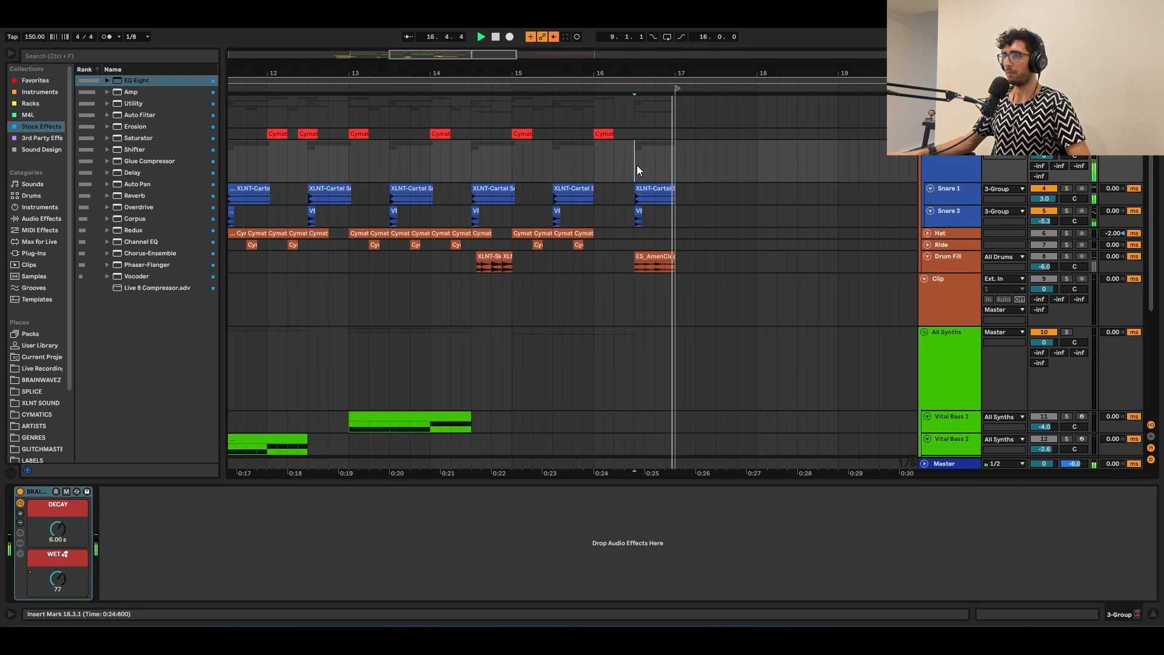
{"action": "key", "text": "a"}
{"action": "key", "text": "space"}
{"action": "key", "text": "a"}
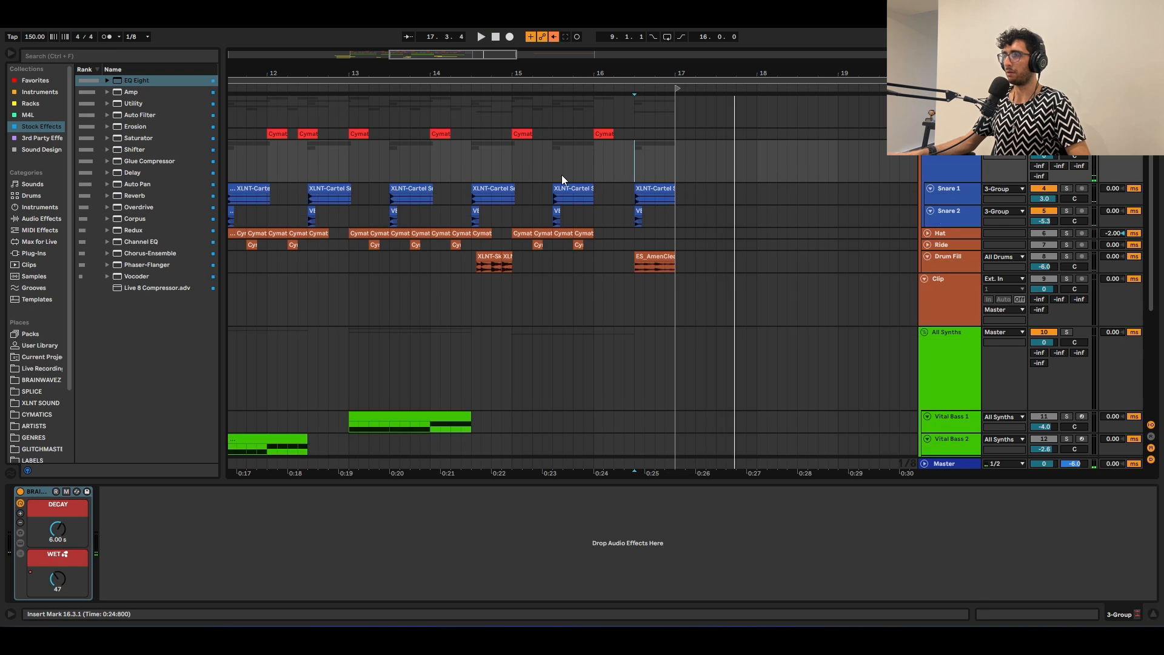
Show the automation again and replay the ending from 16.3.1 to hear the snare reverb.
{"action": "left_click", "coordinate": [561, 171]}
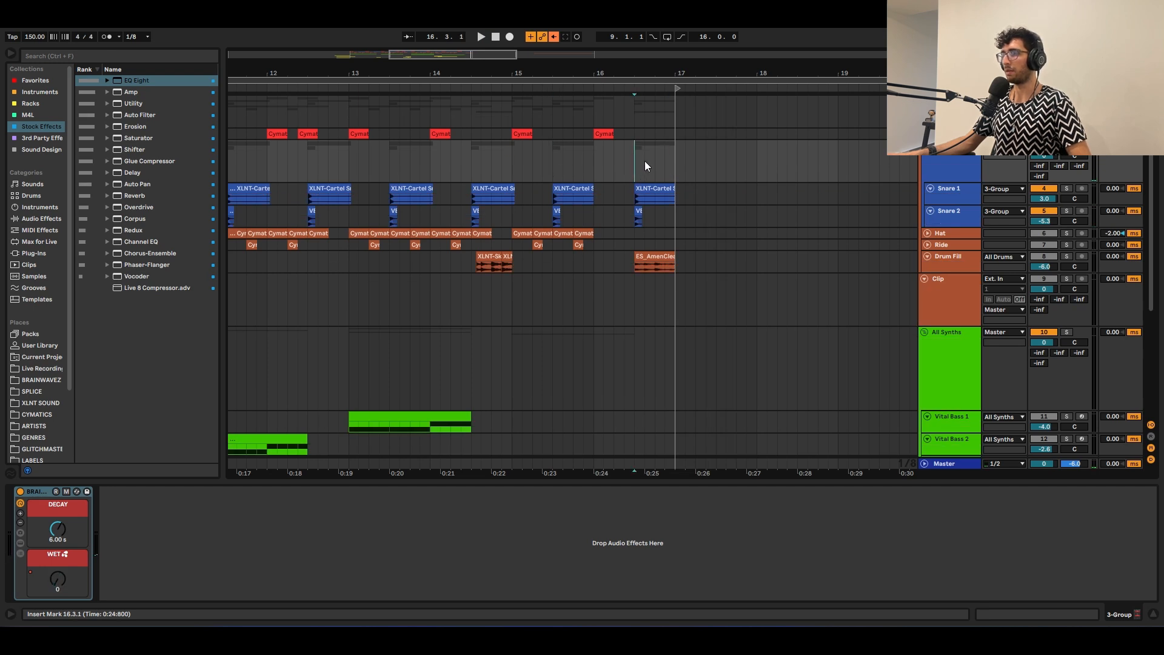
{"action": "left_click", "coordinate": [676, 172]}
{"action": "key", "text": "a"}
{"action": "left_click", "coordinate": [633, 172]}
{"action": "key", "text": "space"}
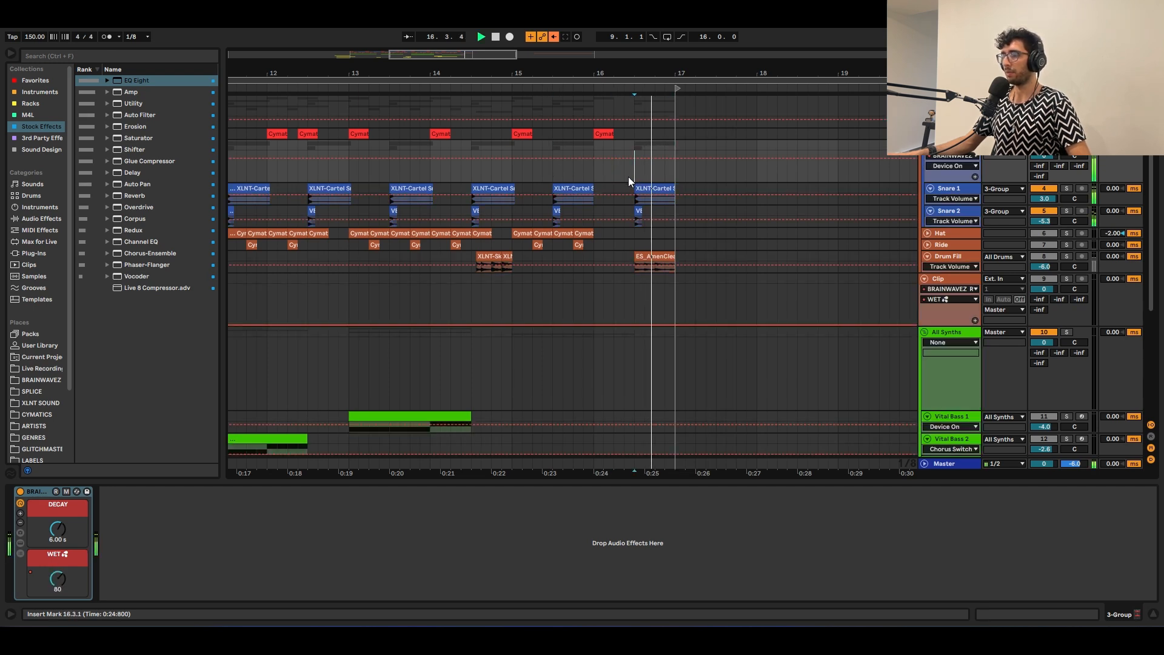
Select the Build Up Drums 08 clip spanning bars 21 to 25 on the Clip track.
{"action": "scroll", "coordinate": [628, 177], "scroll_direction": "down", "scroll_amount": 5}
{"action": "scroll", "coordinate": [584, 203], "scroll_direction": "down", "scroll_amount": 5}
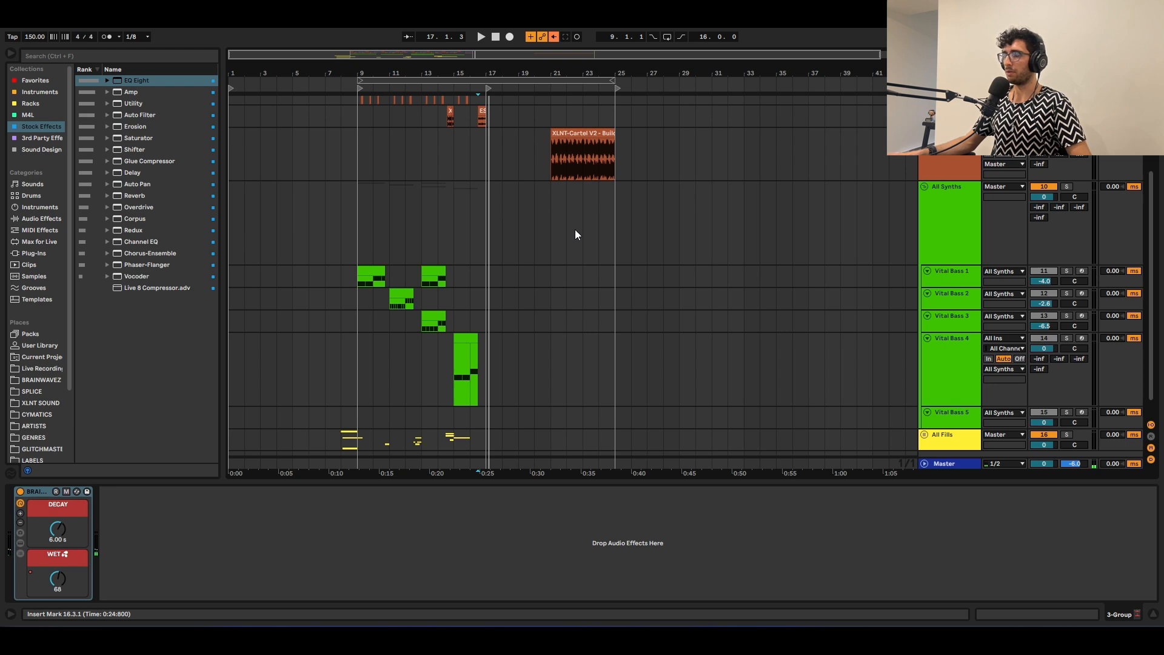
{"action": "left_click", "coordinate": [558, 141]}
{"action": "scroll", "coordinate": [558, 142], "scroll_direction": "up", "scroll_amount": 5}
{"action": "left_click", "coordinate": [560, 134]}
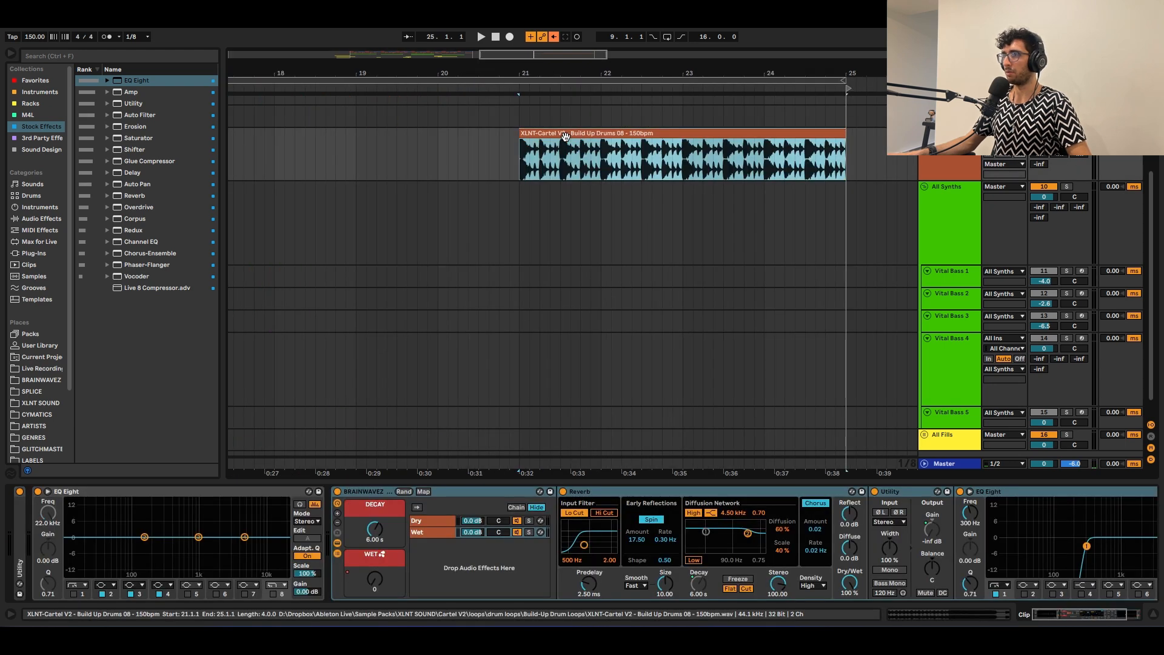
{"action": "scroll", "coordinate": [572, 134], "scroll_direction": "down", "scroll_amount": 3}
{"action": "scroll", "coordinate": [582, 176], "scroll_direction": "up", "scroll_amount": 2}
{"action": "left_click_drag", "start_coordinate": [584, 180], "coordinate": [527, 231]}
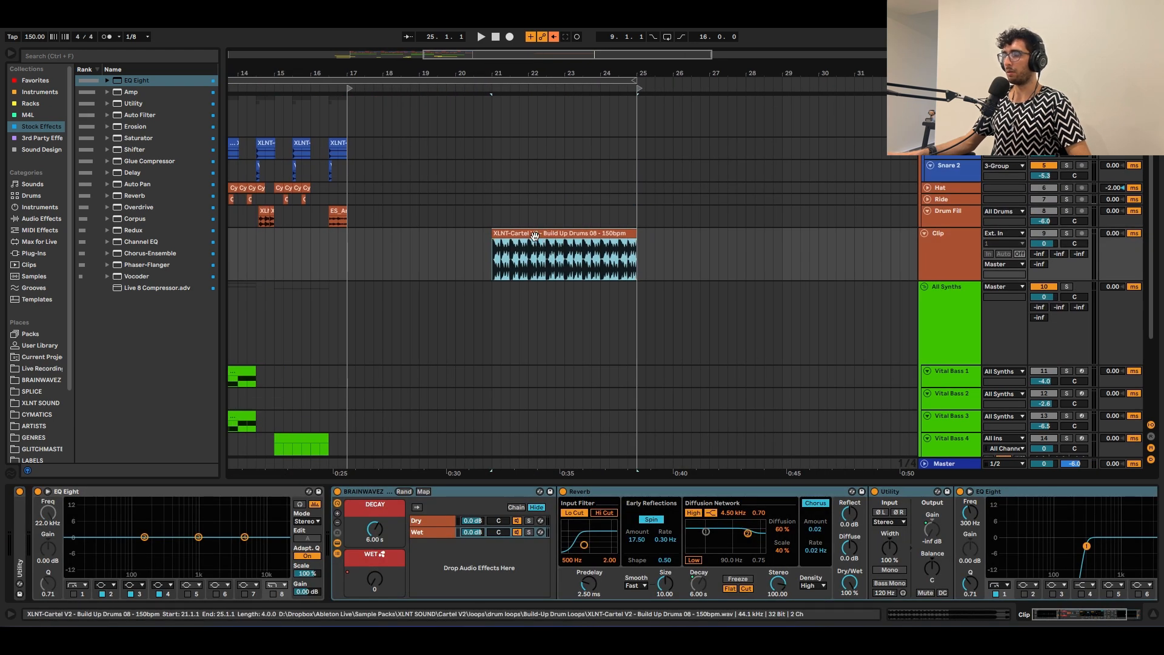
Collapse the Clip track's reverb rack to its macro controls and show the WET automation over the build-up clip.
{"action": "left_click", "coordinate": [935, 249]}
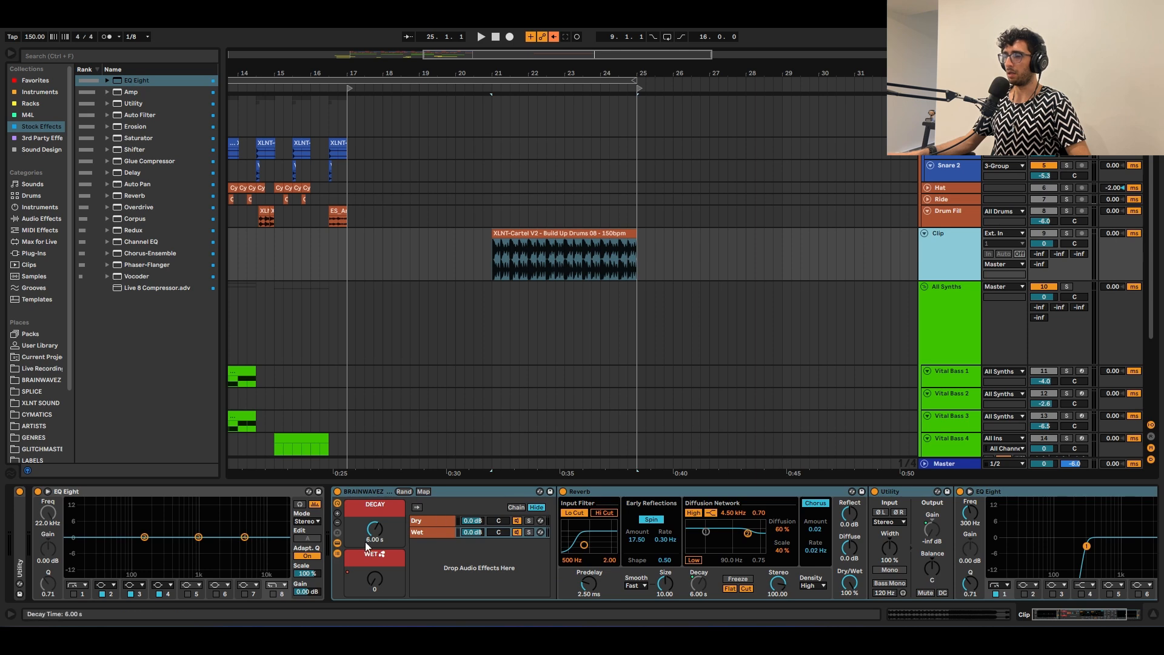
{"action": "left_click", "coordinate": [337, 552]}
{"action": "left_click", "coordinate": [375, 583]}
{"action": "key", "text": "a"}
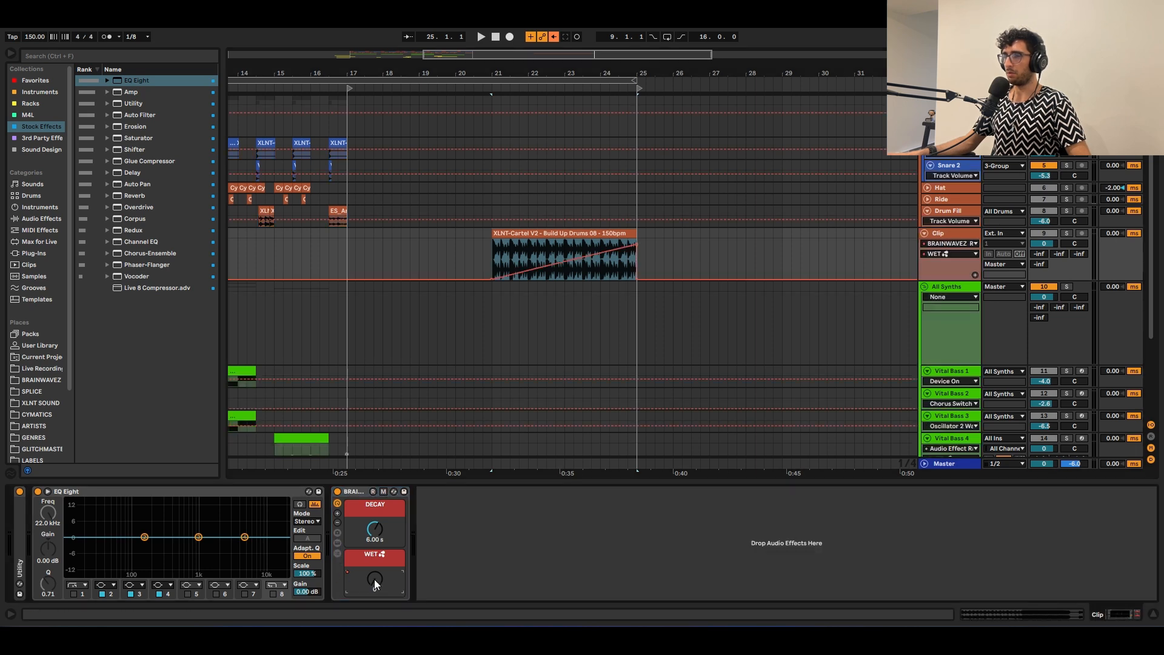
{"action": "key", "text": "a"}
{"action": "key", "text": "a"}
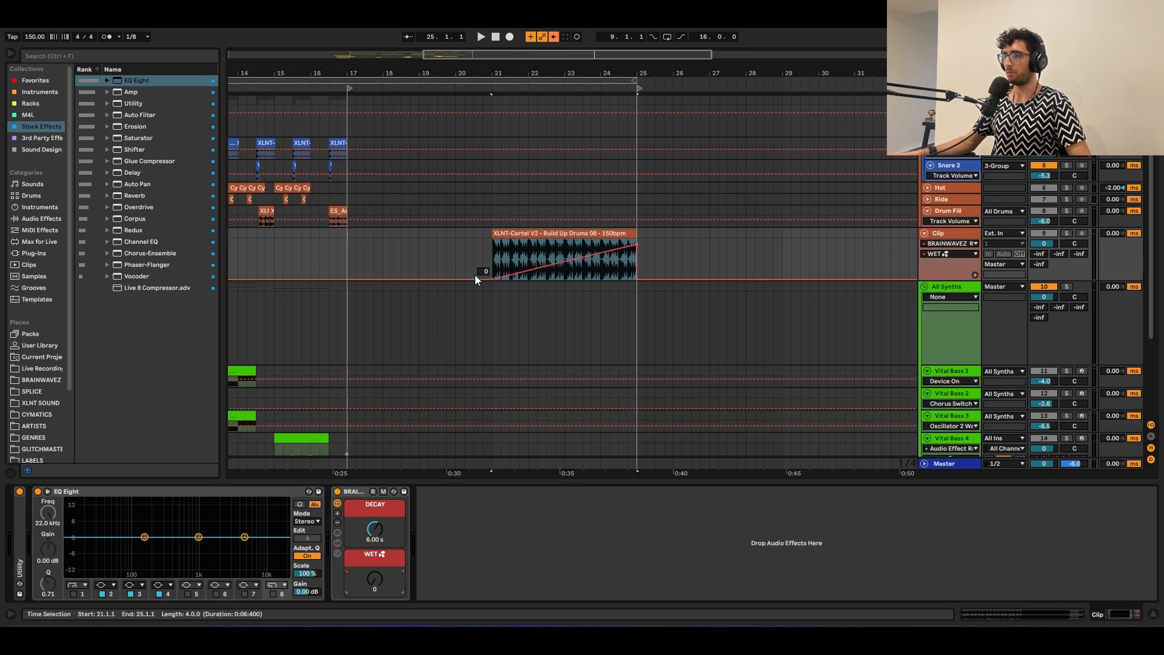
{"action": "left_click", "coordinate": [510, 254]}
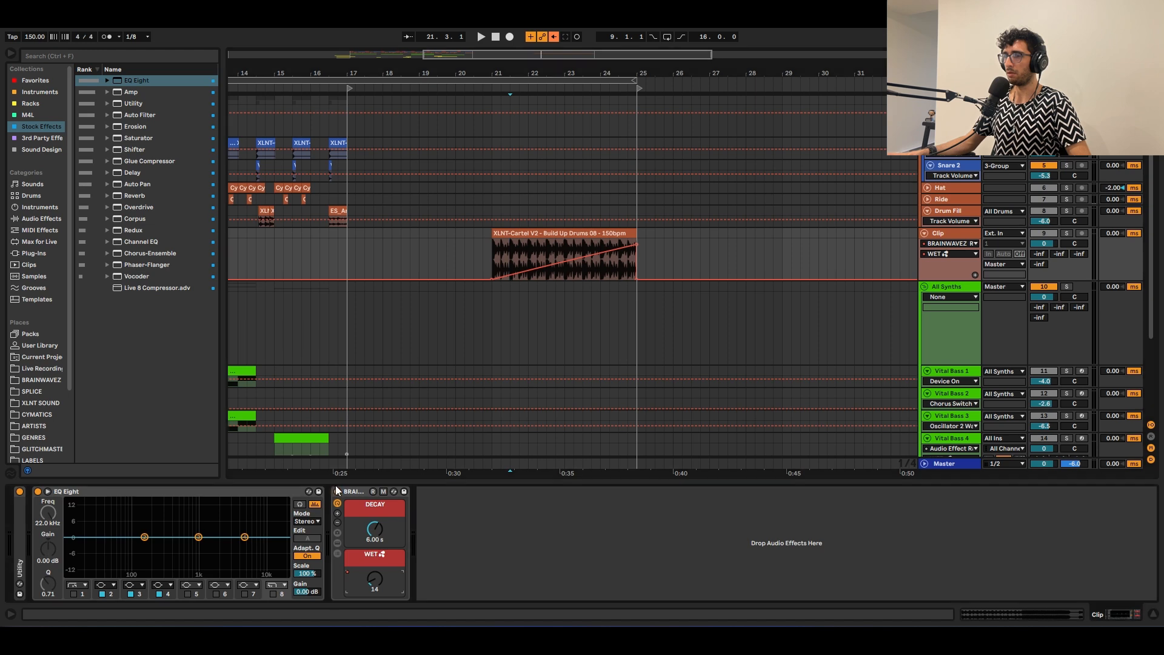
Bypass the Clip track's reverb rack and play the soloed build-up drums from 23.1.1 without reverb.
{"action": "left_click", "coordinate": [337, 491]}
{"action": "left_click", "coordinate": [570, 251]}
{"action": "key", "text": "space"}
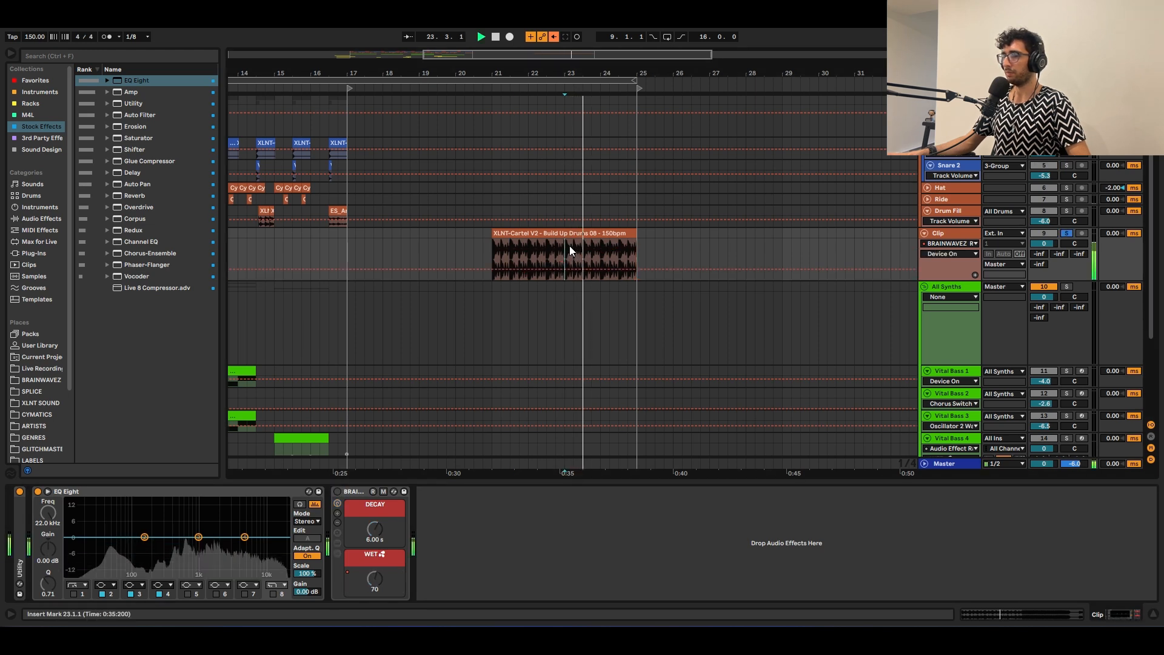
{"action": "left_click", "coordinate": [570, 249]}
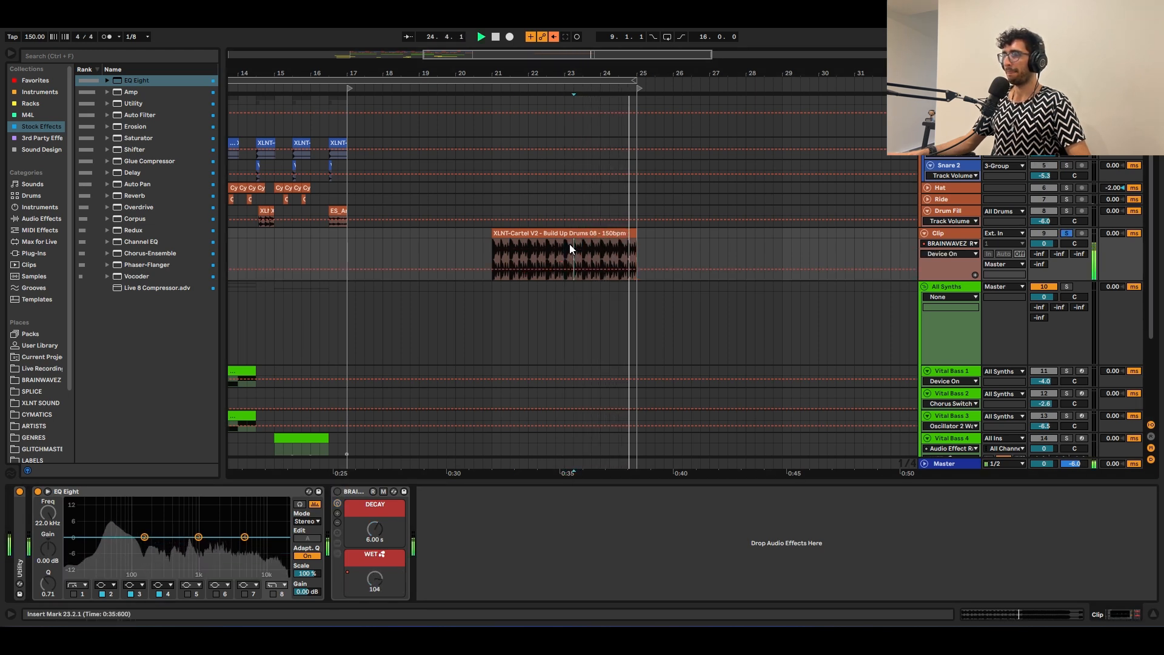
{"action": "key", "text": "space"}
Reactivate the Clip track's reverb rack and replay the build-up drums from 23.1.1 with the automated reverb.
{"action": "left_click", "coordinate": [337, 492]}
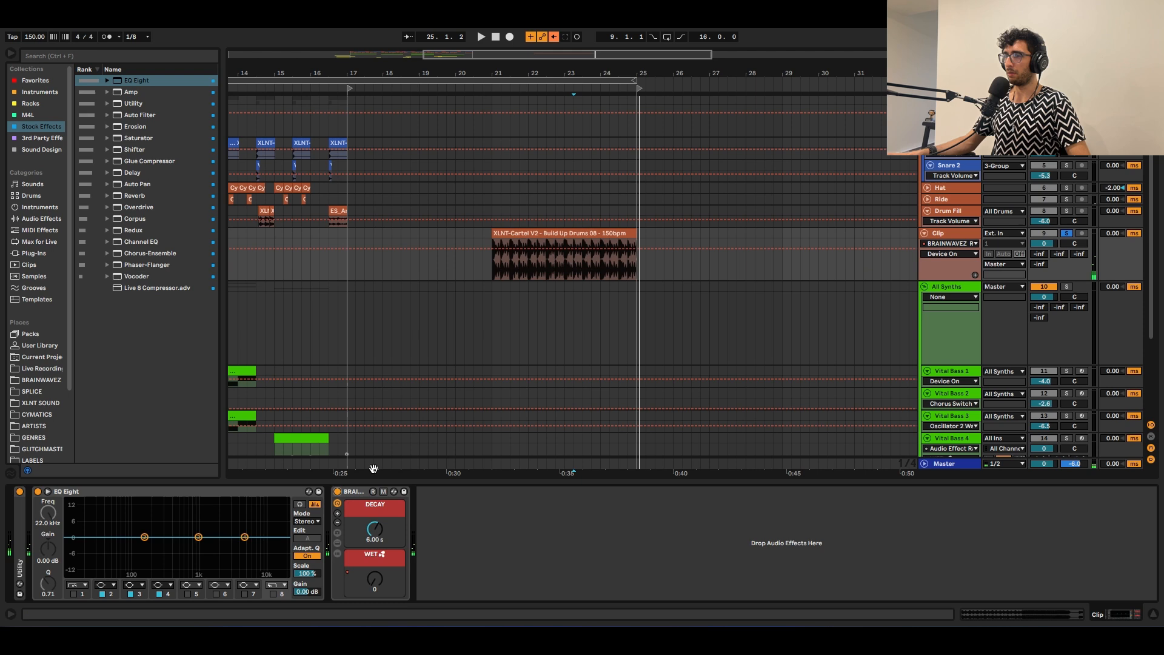
{"action": "left_click", "coordinate": [562, 264]}
{"action": "key", "text": "space"}
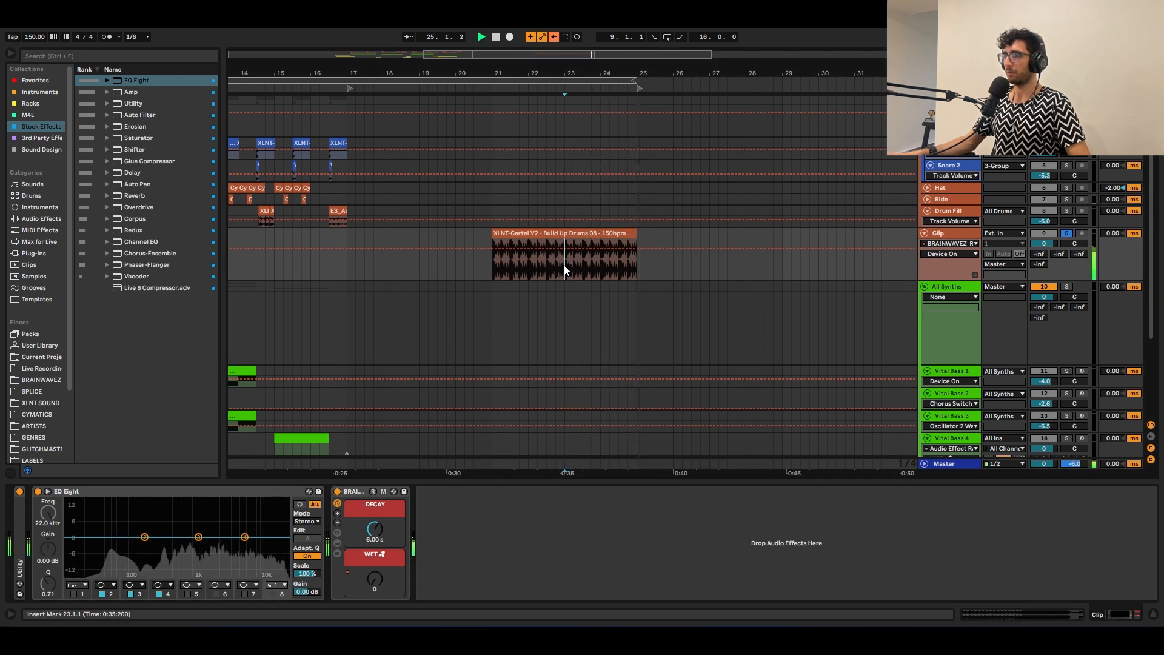
{"action": "key", "text": "space"}
Hide the automation and look over the whole arrangement, from the drum and clip tracks to the Vital Bass and fill tracks.
{"action": "key", "text": "a"}
{"action": "scroll", "coordinate": [567, 268], "scroll_direction": "up", "scroll_amount": 3}
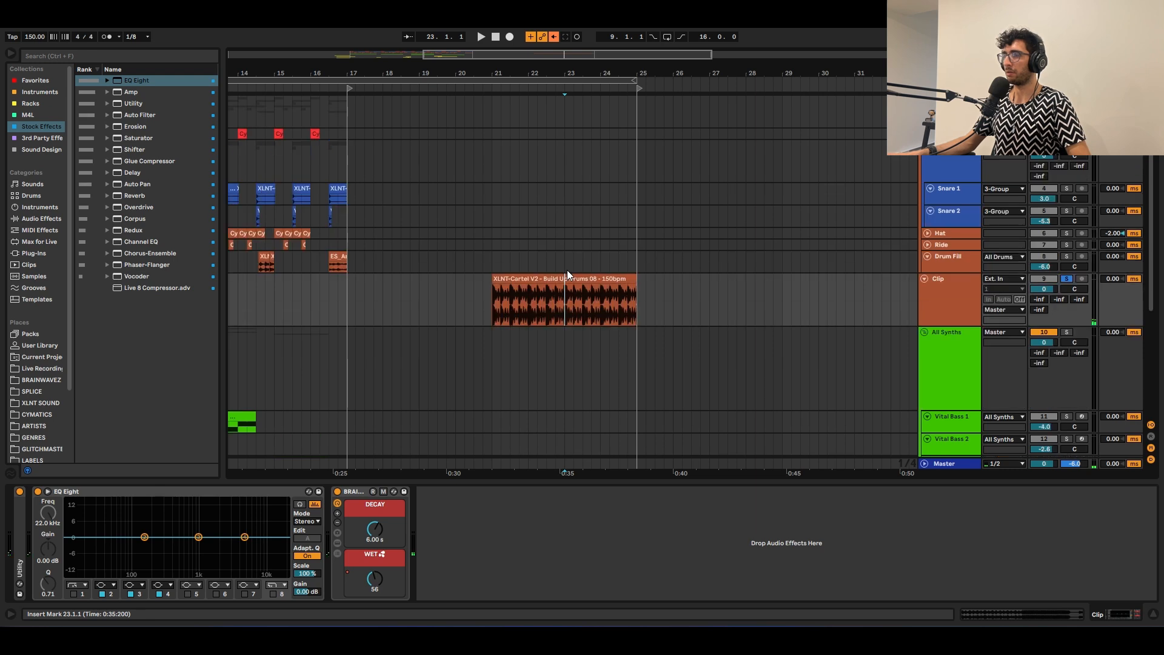
{"action": "scroll", "coordinate": [568, 272], "scroll_direction": "down", "scroll_amount": 3}
{"action": "scroll", "coordinate": [569, 273], "scroll_direction": "up", "scroll_amount": 3}
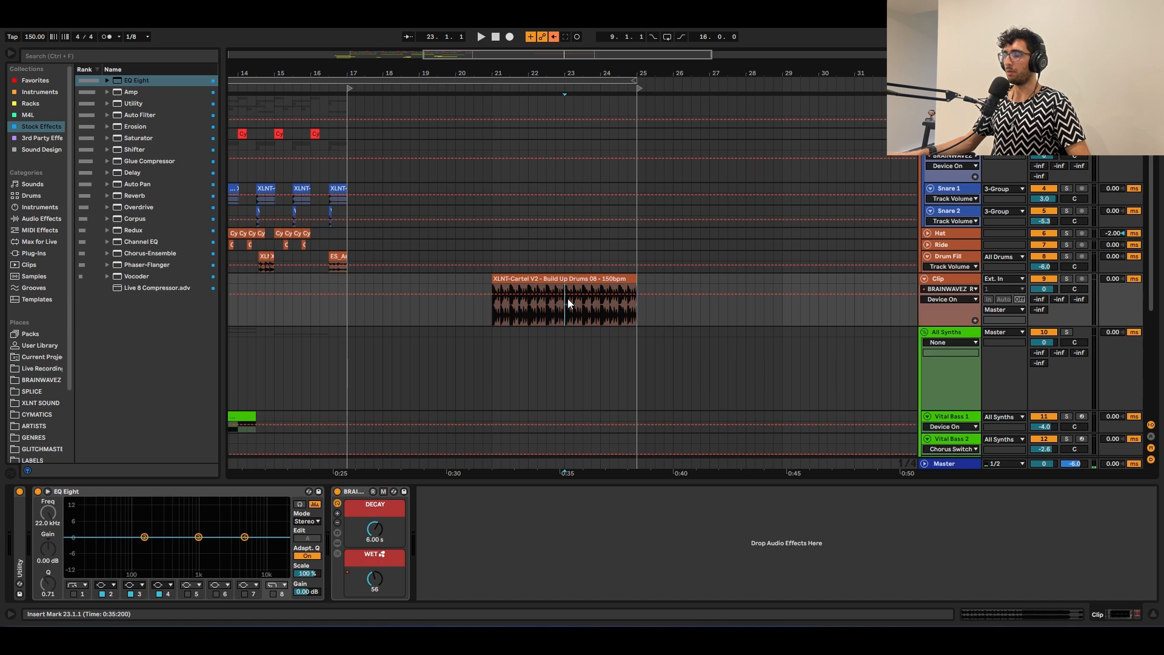
{"action": "key", "text": "minus"}
{"action": "scroll", "coordinate": [475, 303], "scroll_direction": "down", "scroll_amount": 5}
{"action": "left_click", "coordinate": [465, 251]}
{"action": "scroll", "coordinate": [463, 268], "scroll_direction": "up", "scroll_amount": 5}
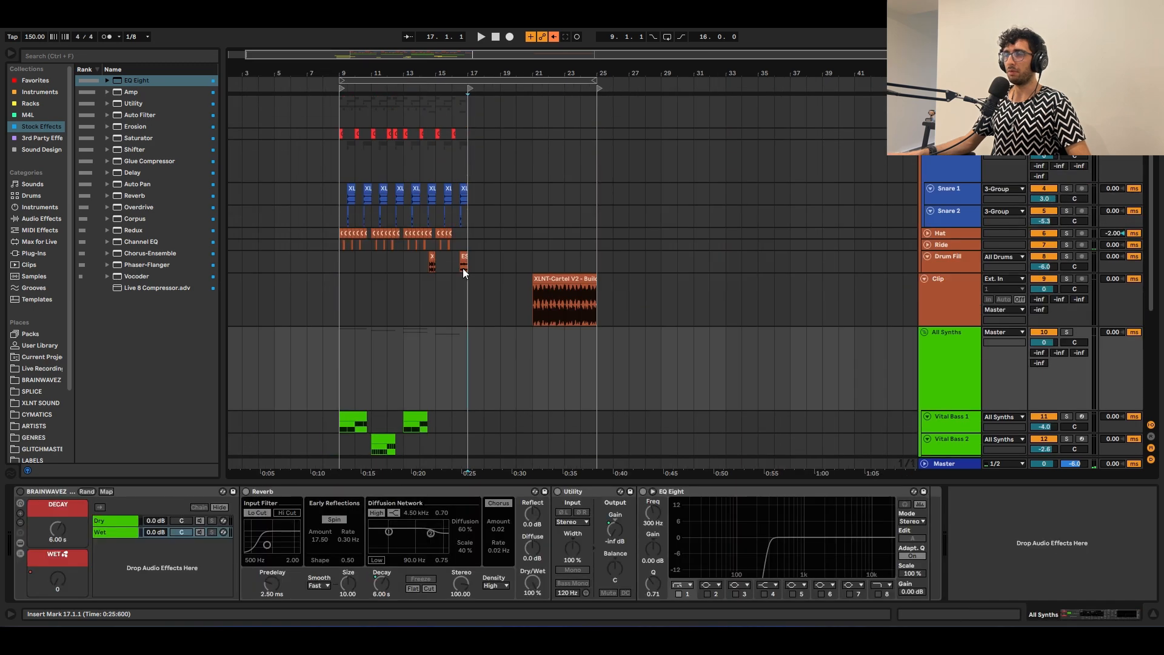
{"action": "scroll", "coordinate": [461, 291], "scroll_direction": "down", "scroll_amount": 5}
{"action": "left_click", "coordinate": [450, 303]}
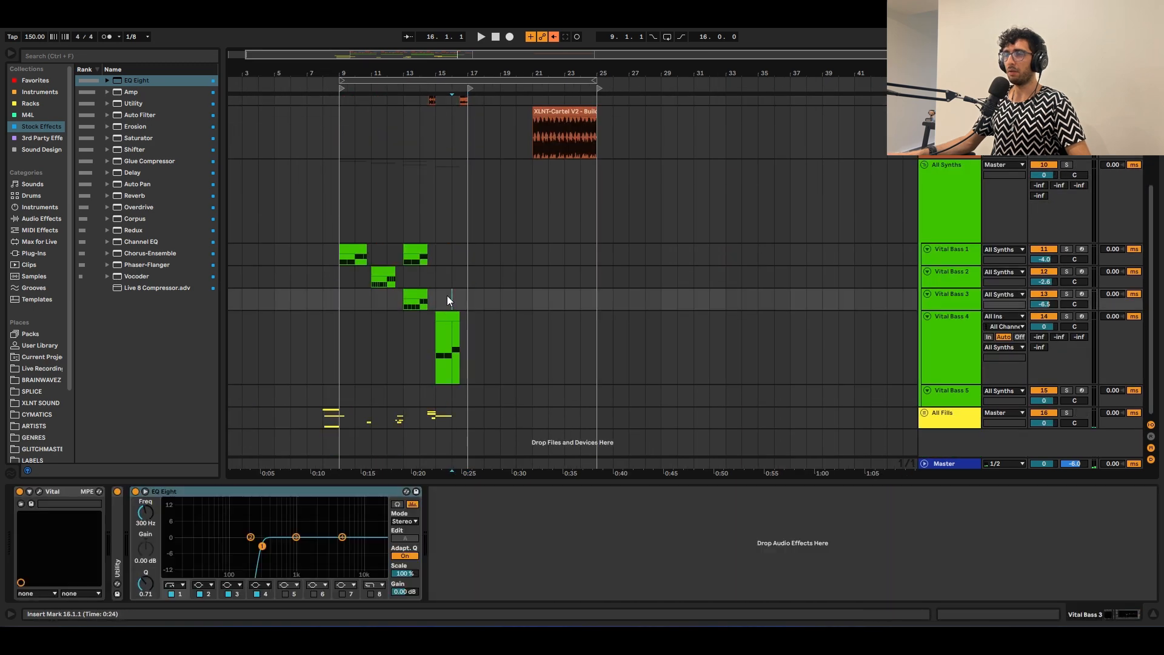
{"action": "scroll", "coordinate": [448, 301], "scroll_direction": "up", "scroll_amount": 3}
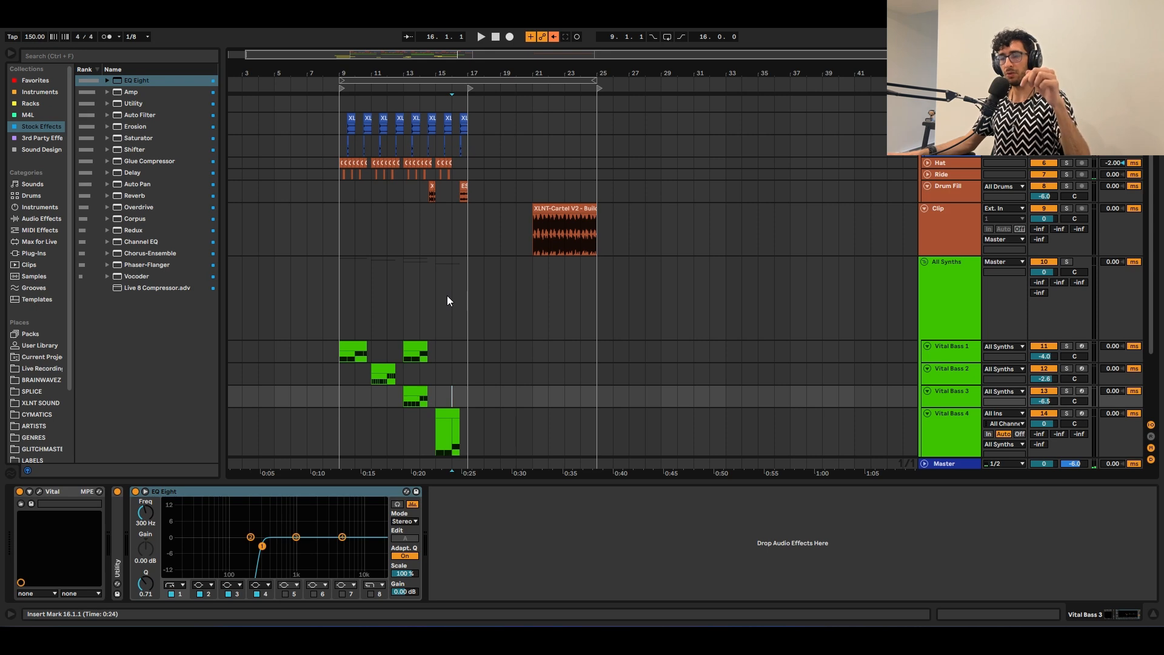
{"action": "left_click", "coordinate": [447, 300]}
{"action": "scroll", "coordinate": [485, 302], "scroll_direction": "up", "scroll_amount": 2}
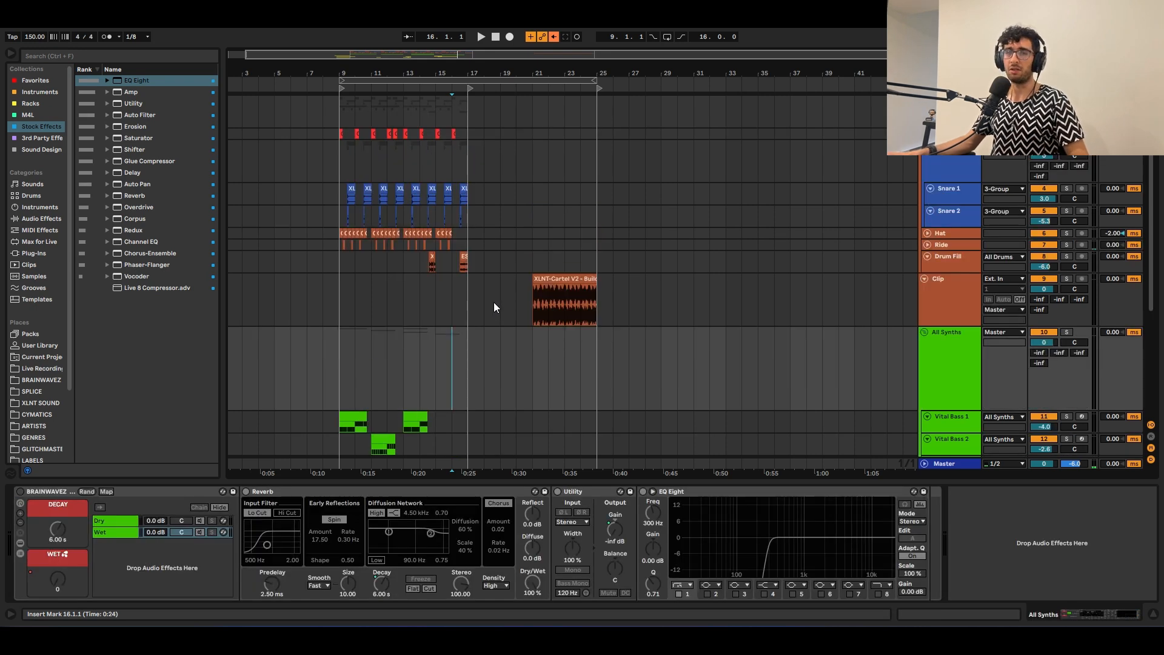